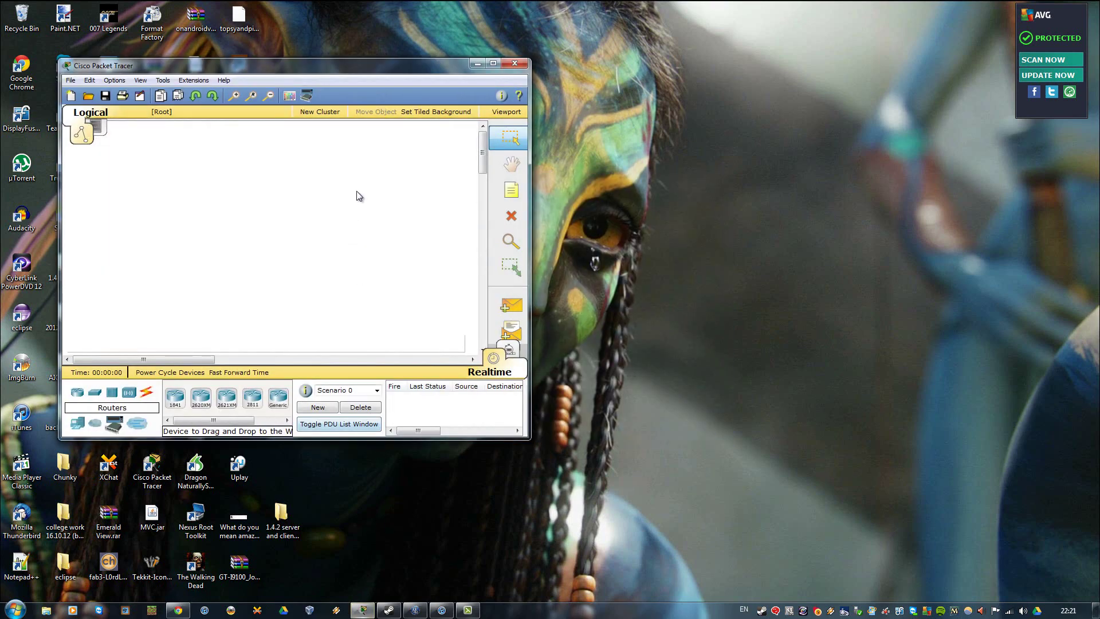
# Step: Maximize the Cisco Packet Tracer window to fill the screen
pyautogui.doubleClick(376, 72)
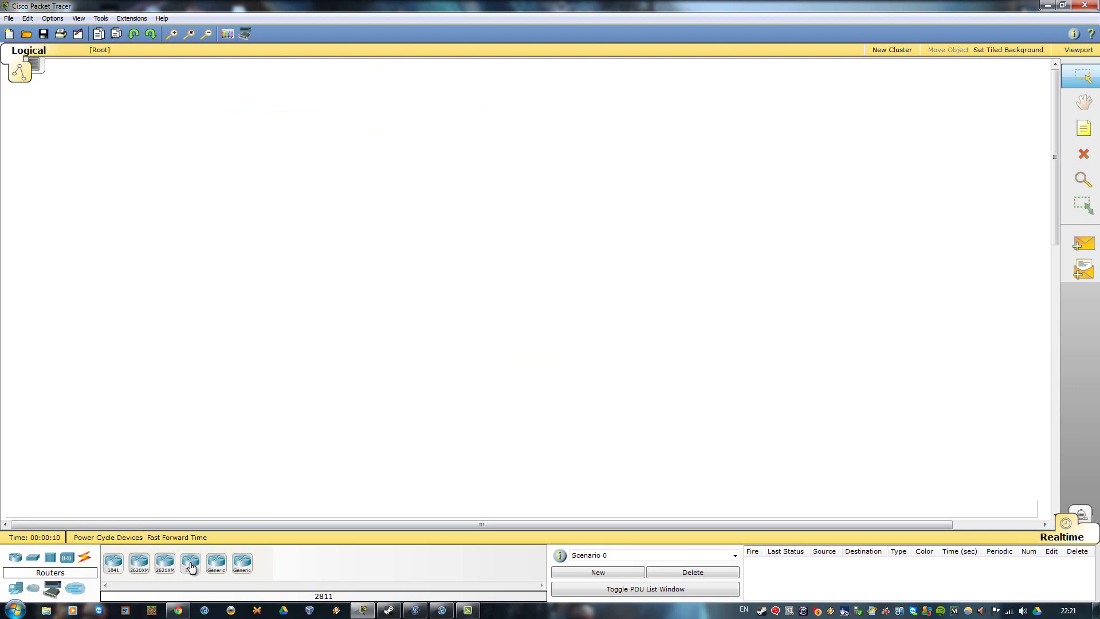
# Step: Place two 2811 routers, Router0 and Router1, side by side on the canvas
pyautogui.moveTo(191, 568); pyautogui.dragTo(321, 247)
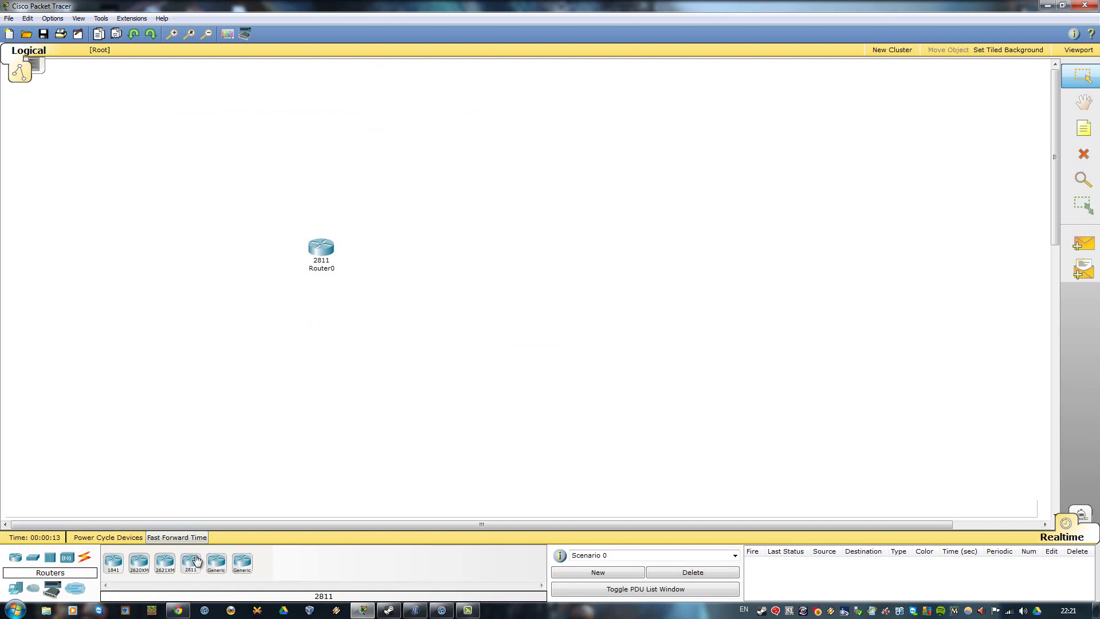
pyautogui.moveTo(196, 560); pyautogui.dragTo(397, 303)
pyautogui.moveTo(454, 262); pyautogui.dragTo(462, 256)
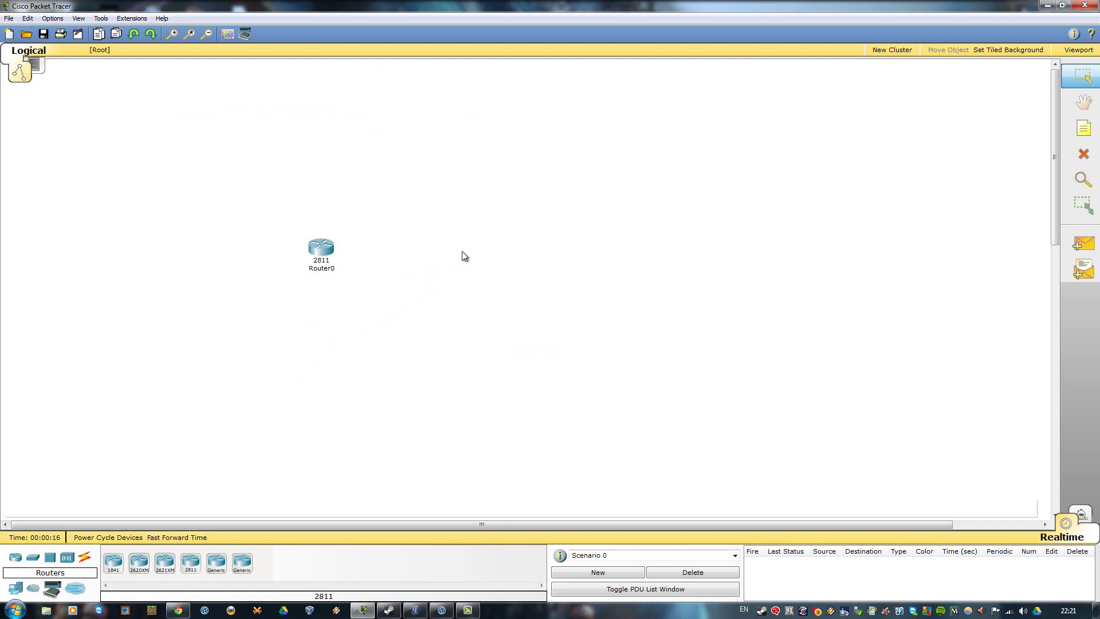
# Step: Install a WIC-2T serial module in Router0 and in Router1
pyautogui.click(316, 252)
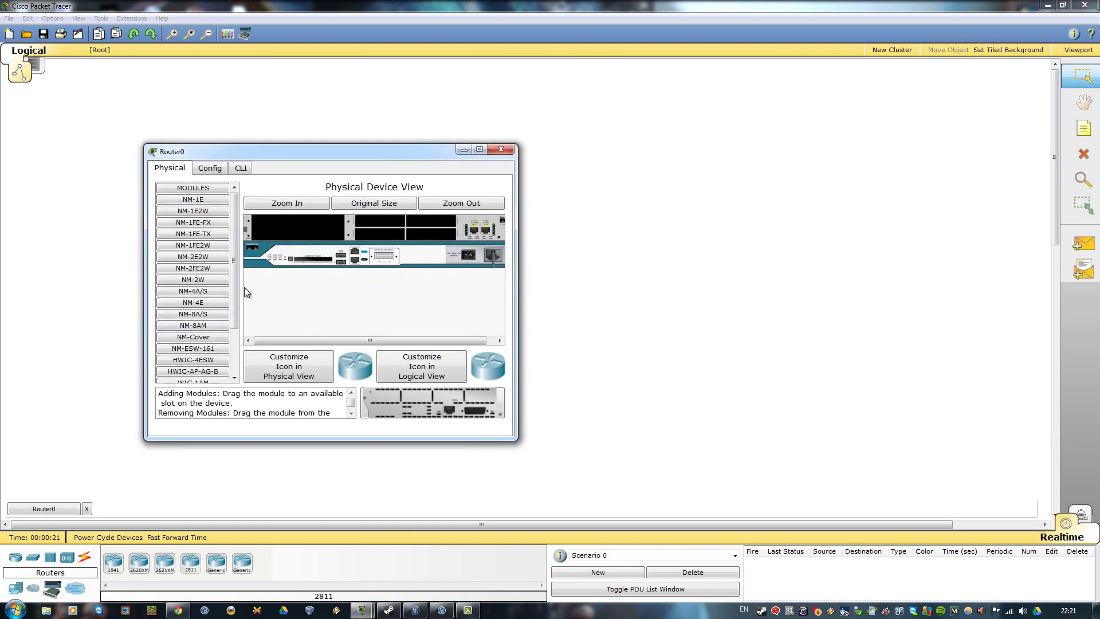
pyautogui.scroll(-2, 235, 303)
pyautogui.moveTo(193, 366); pyautogui.dragTo(444, 235)
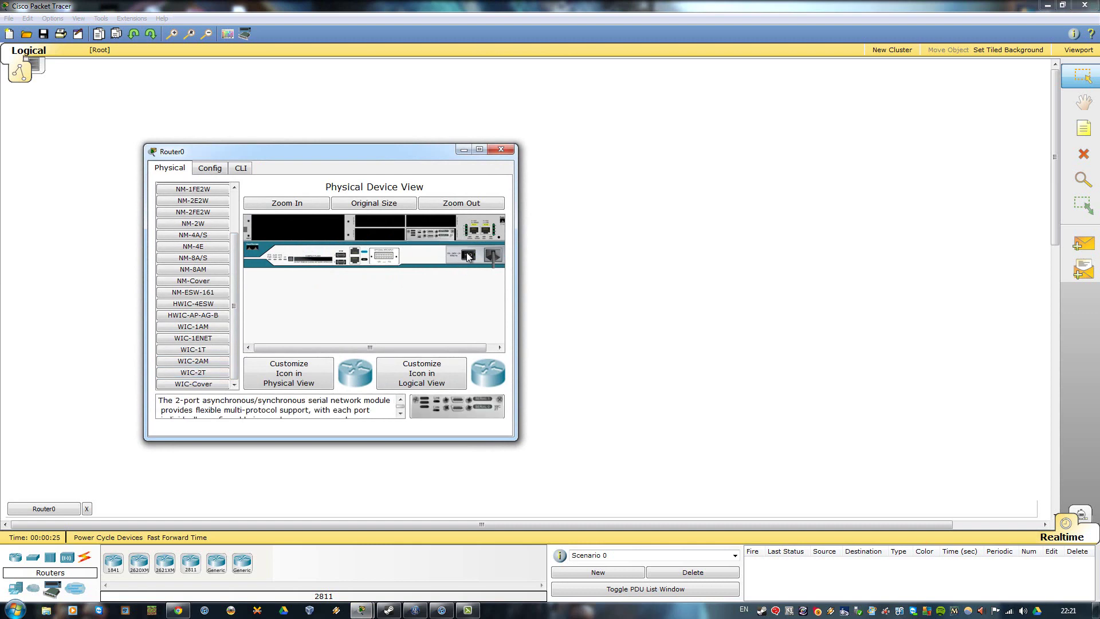
pyautogui.click(501, 149)
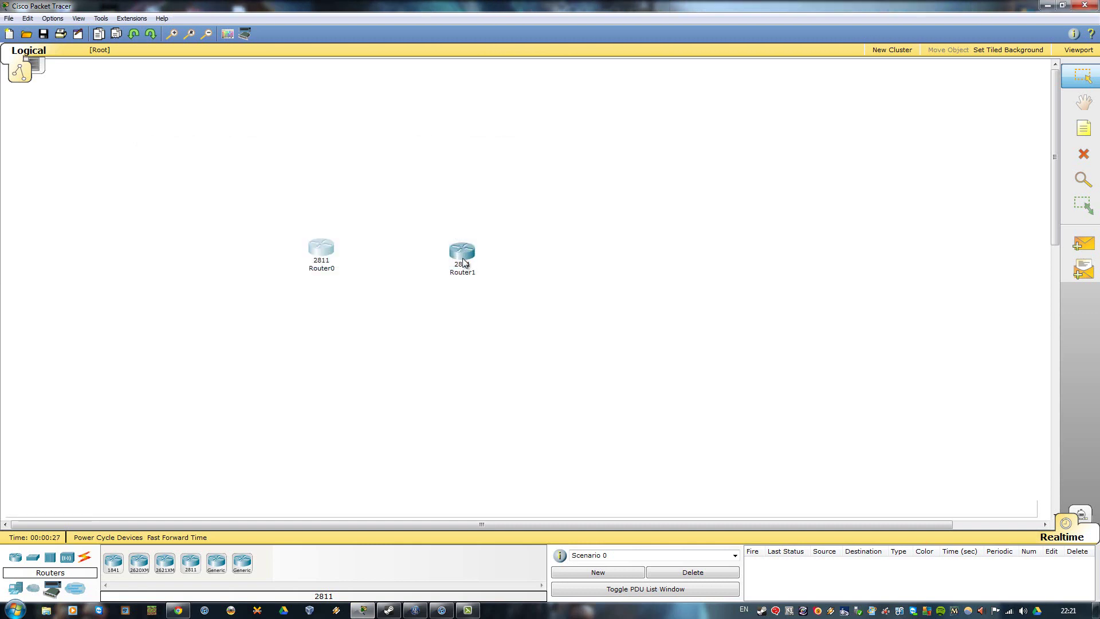
pyautogui.click(462, 252)
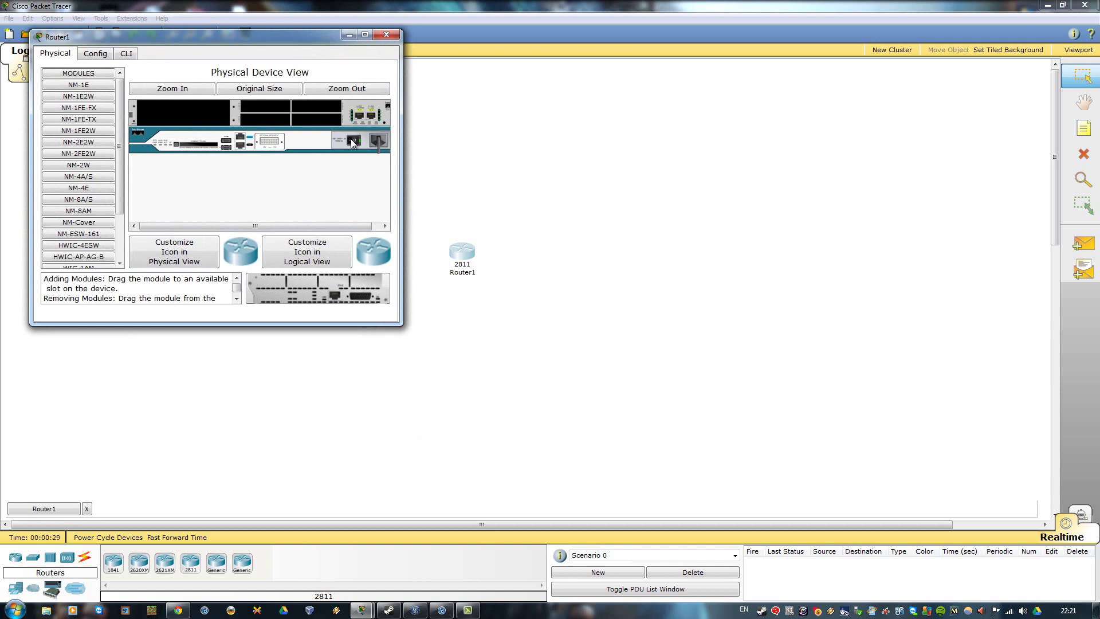
pyautogui.moveTo(123, 208); pyautogui.dragTo(306, 119)
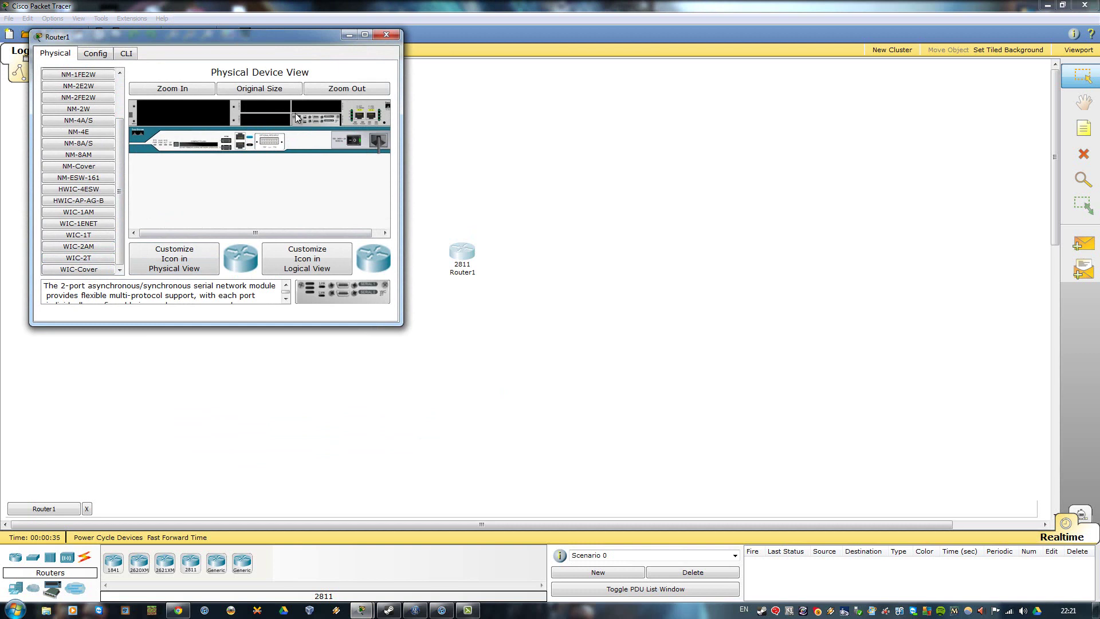
pyautogui.moveTo(262, 44); pyautogui.dragTo(480, 152)
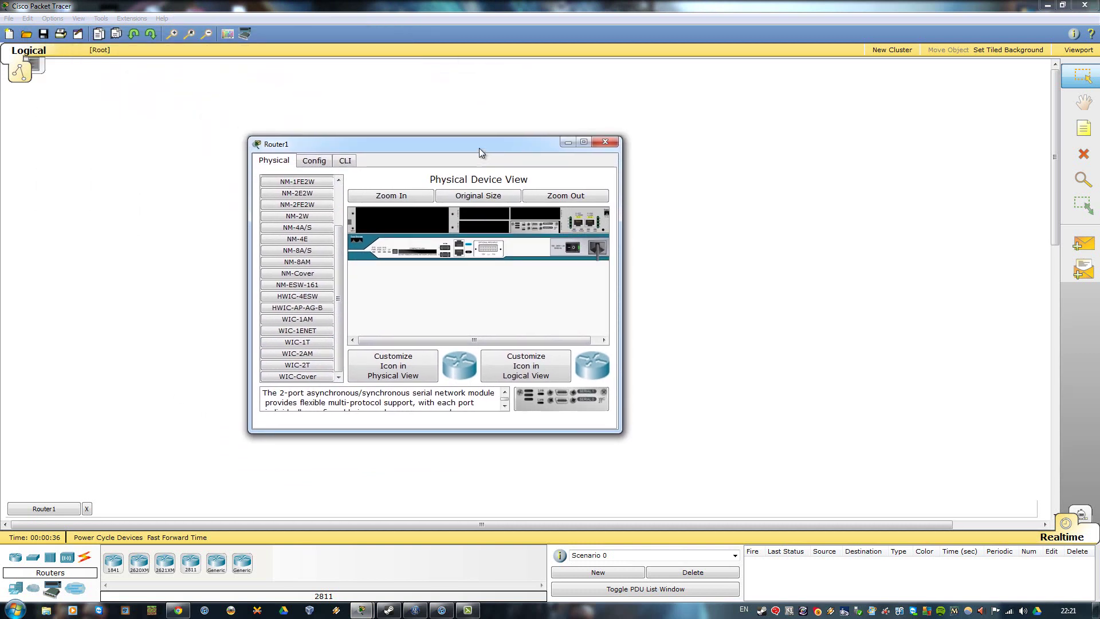
# Step: Open Router0's CLI and skip the initial setup dialog to reach the Router> prompt
pyautogui.click(614, 140)
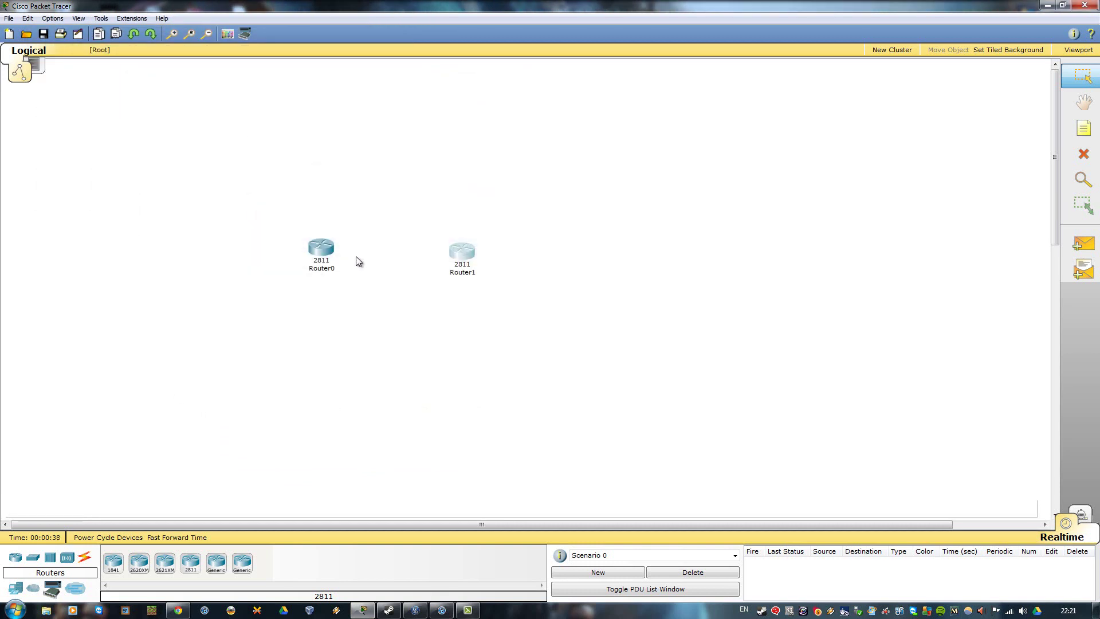
pyautogui.doubleClick(320, 250)
pyautogui.click(171, 97)
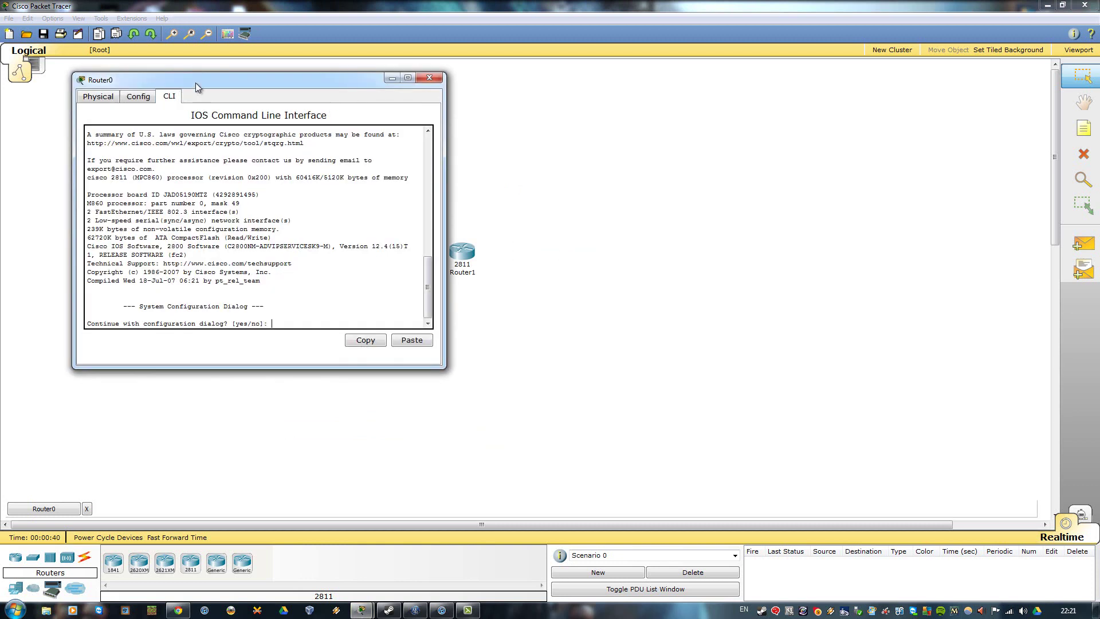
pyautogui.moveTo(194, 82); pyautogui.dragTo(353, 184)
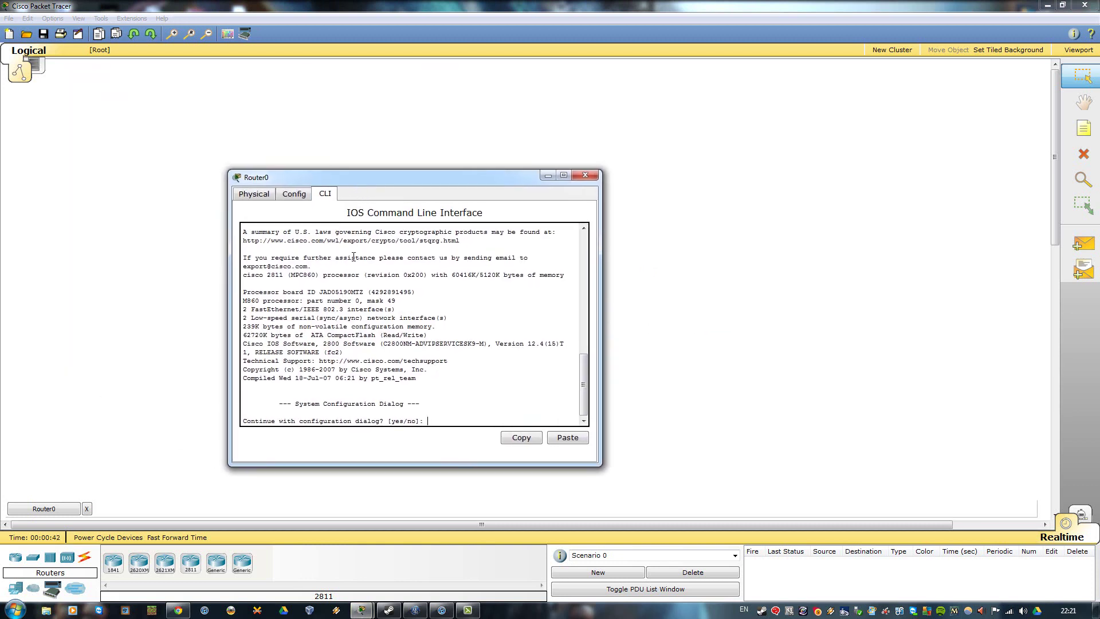
pyautogui.press('Return')
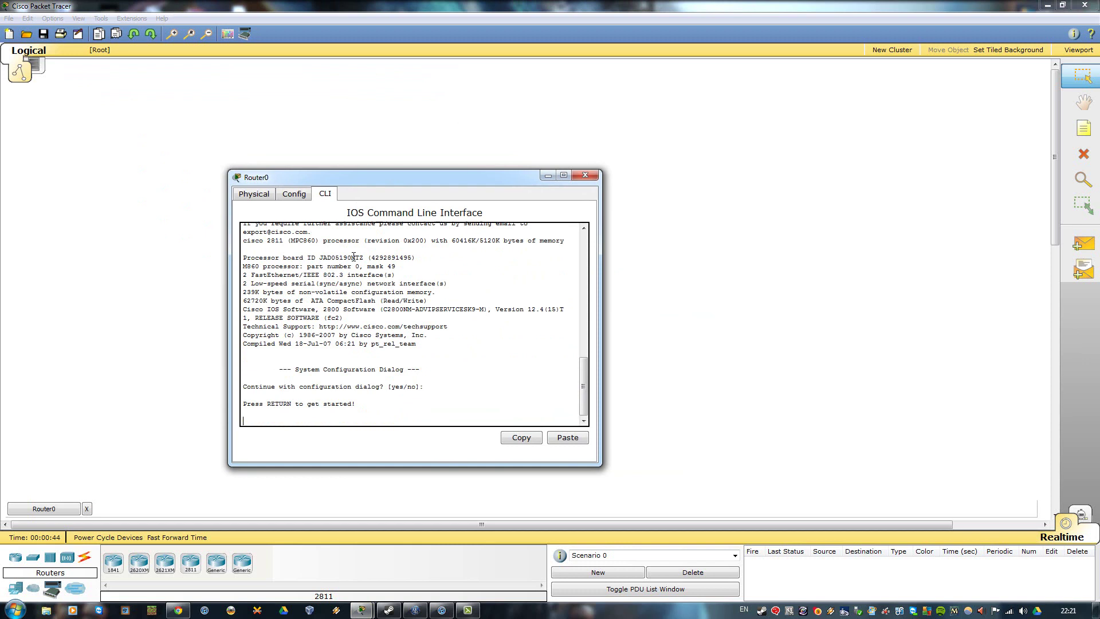
pyautogui.press('Return')
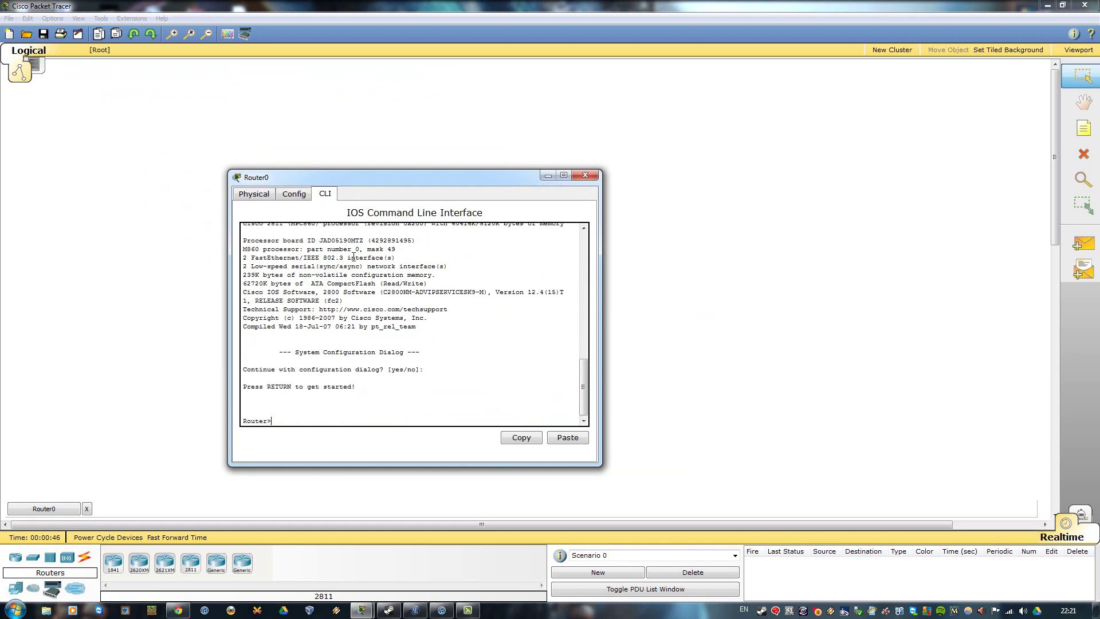
# Step: Enter global configuration mode with enable and conf t, and set hostname R1
pyautogui.write('ena')
pyautogui.press('Return')
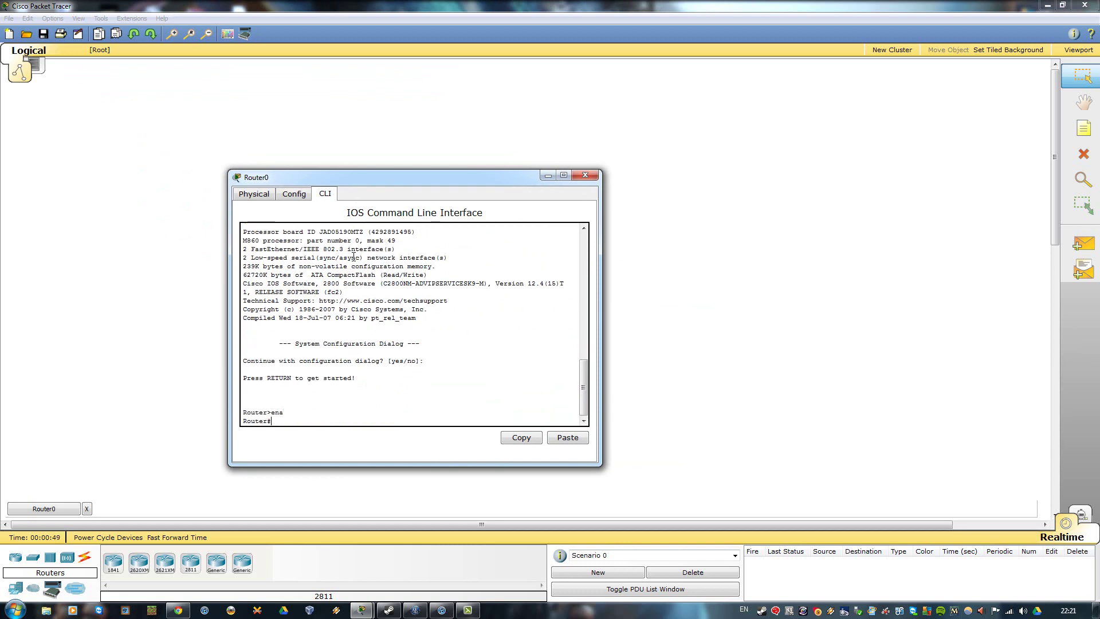
pyautogui.write('conf t')
pyautogui.press('Return')
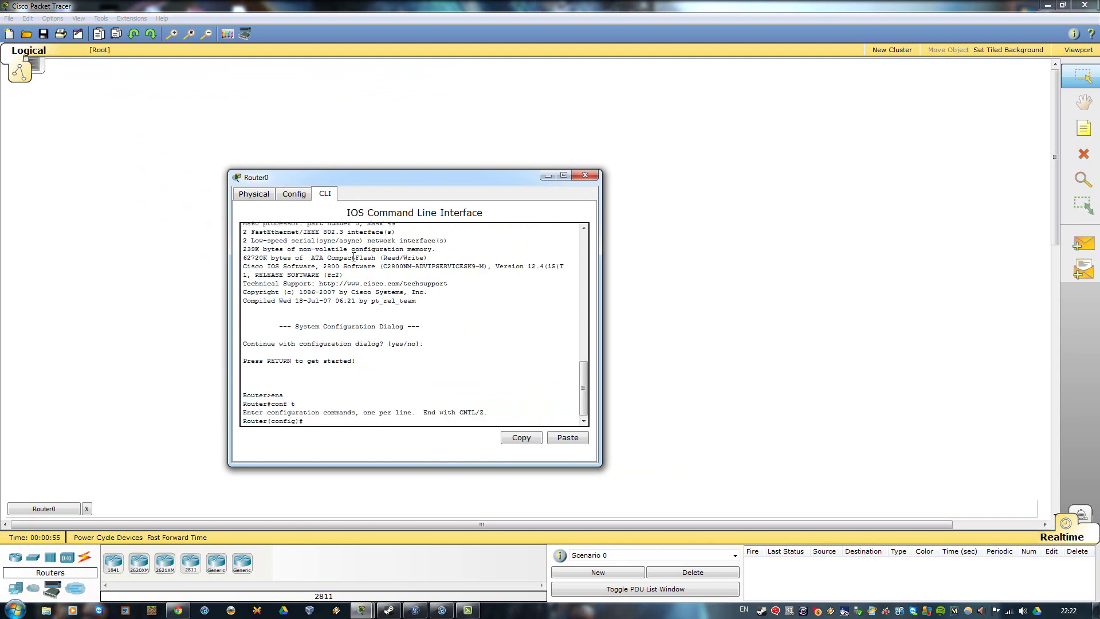
pyautogui.write('hostname R1')
pyautogui.press('Return')
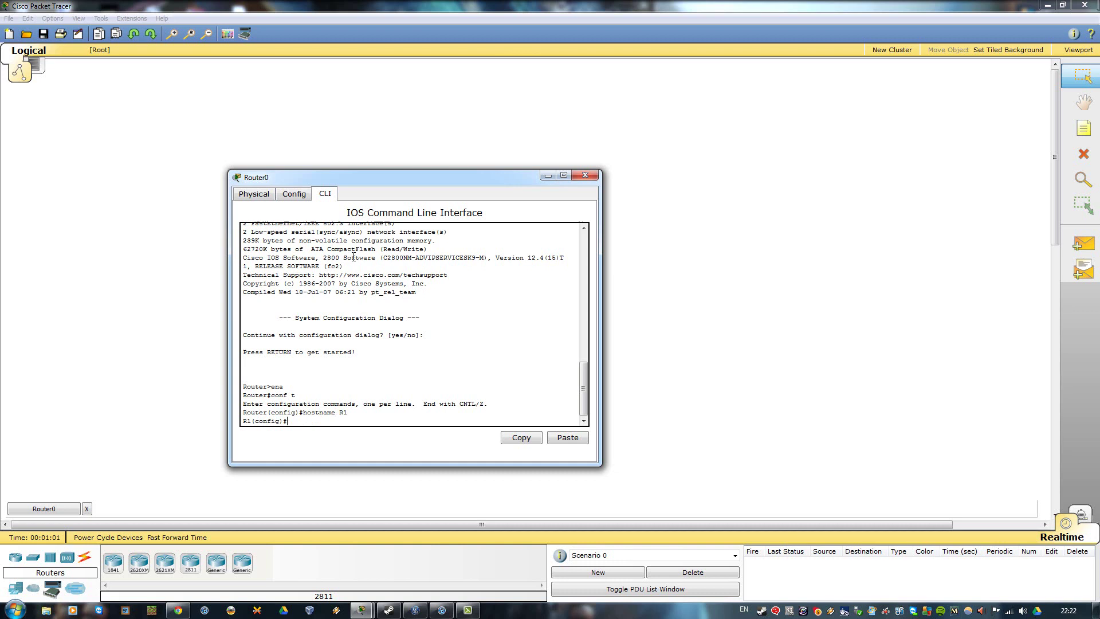
pyautogui.moveTo(471, 180); pyautogui.dragTo(752, 165)
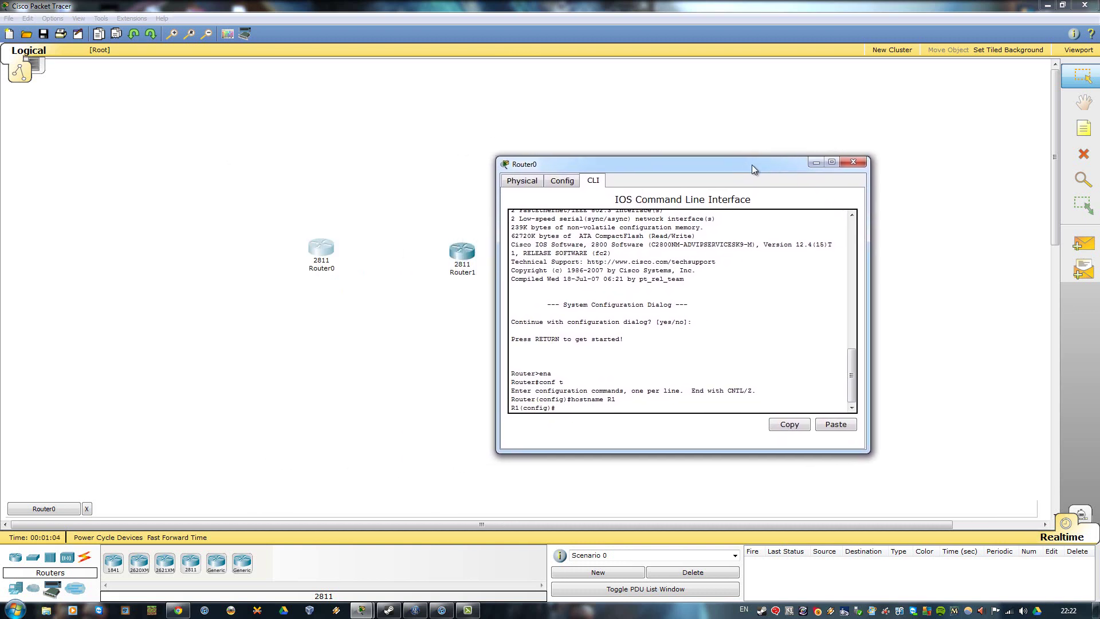
# Step: Join Router0 Serial0/0/0 to Router1 Serial0/0/0 with a Serial DCE cable, then reopen Router0's CLI
pyautogui.click(857, 161)
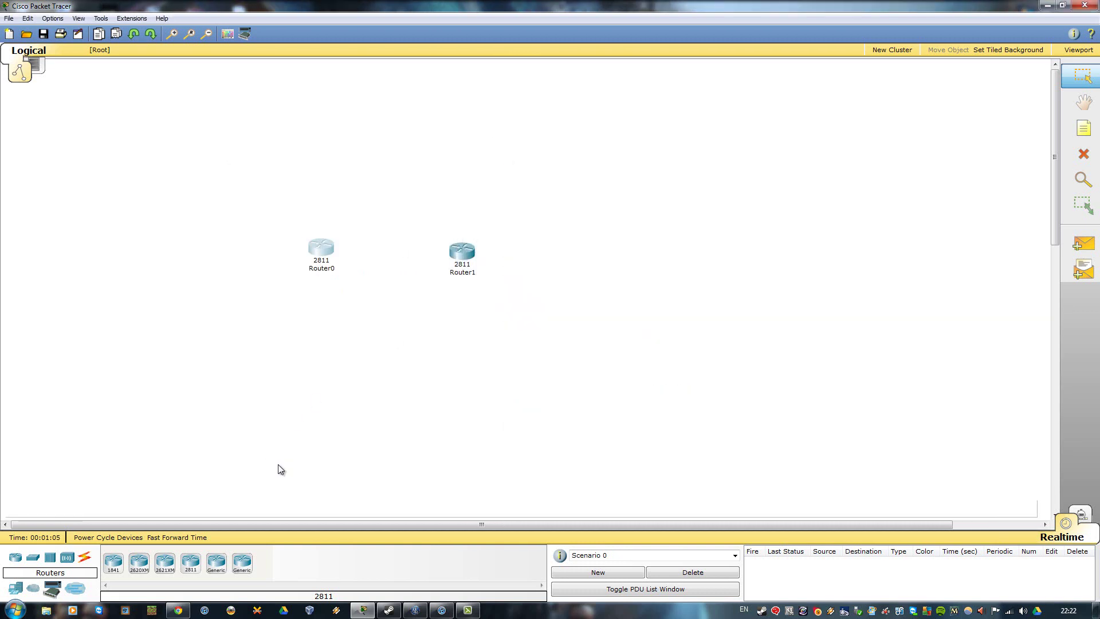
pyautogui.click(87, 559)
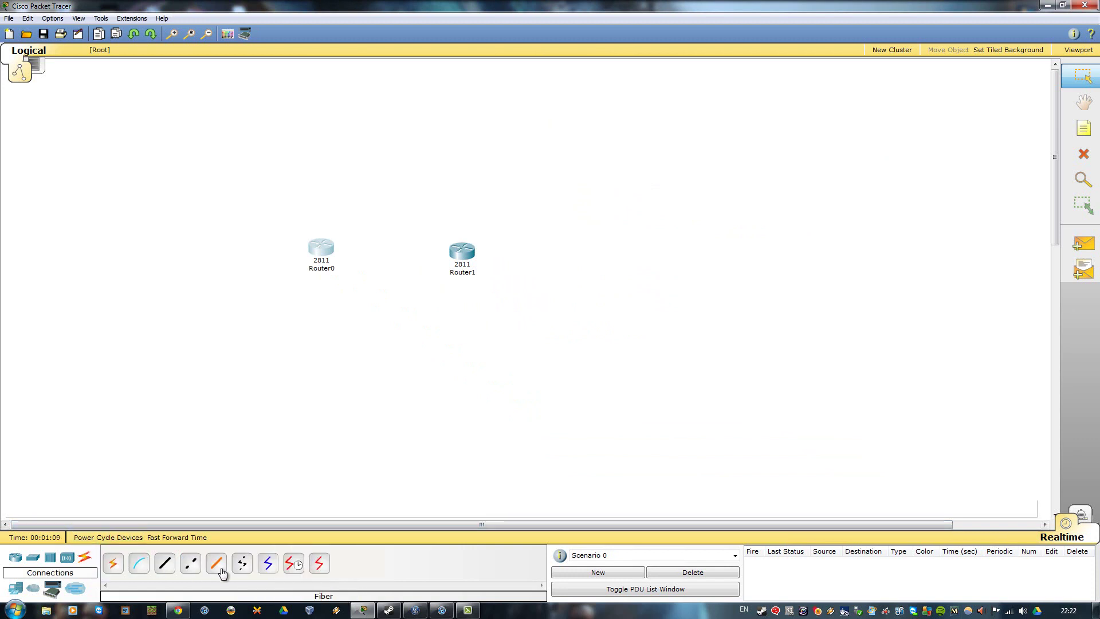
pyautogui.click(293, 568)
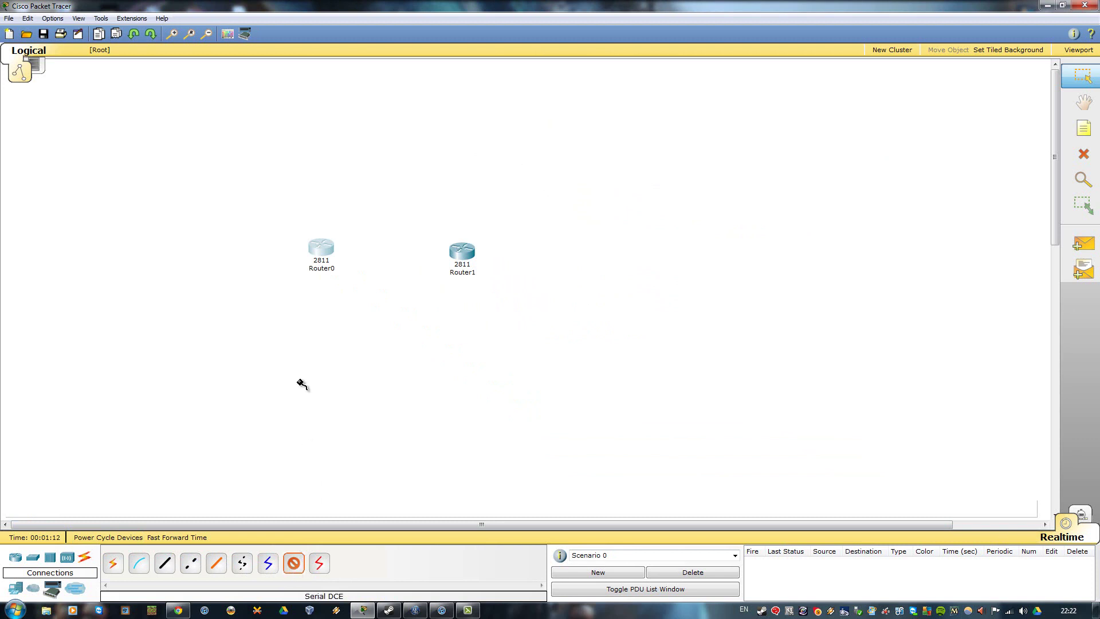
pyautogui.click(327, 252)
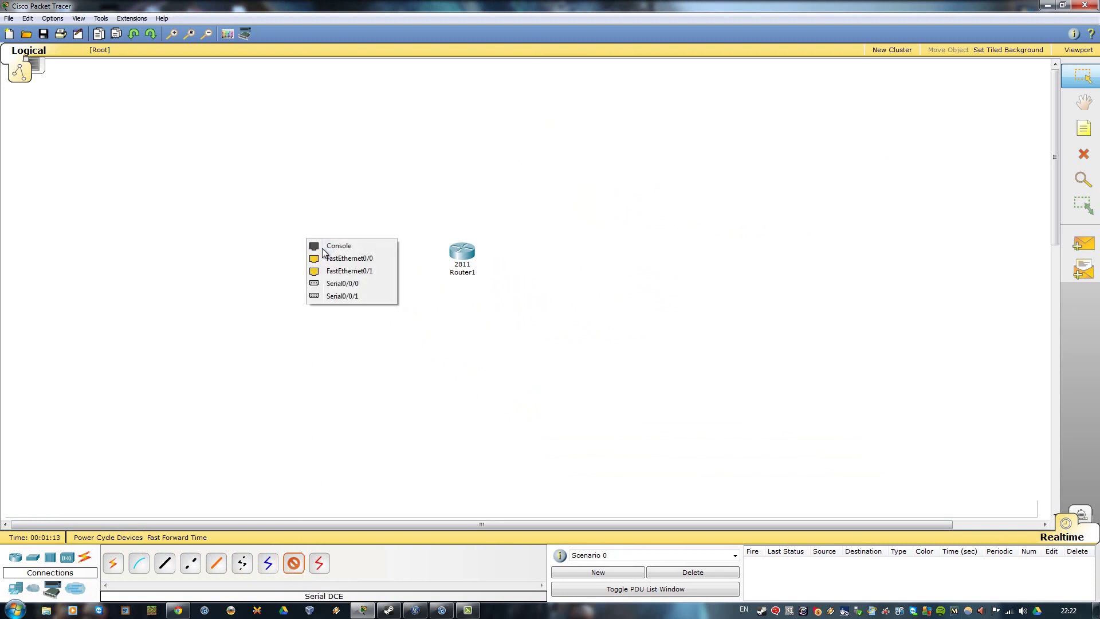
pyautogui.click(346, 283)
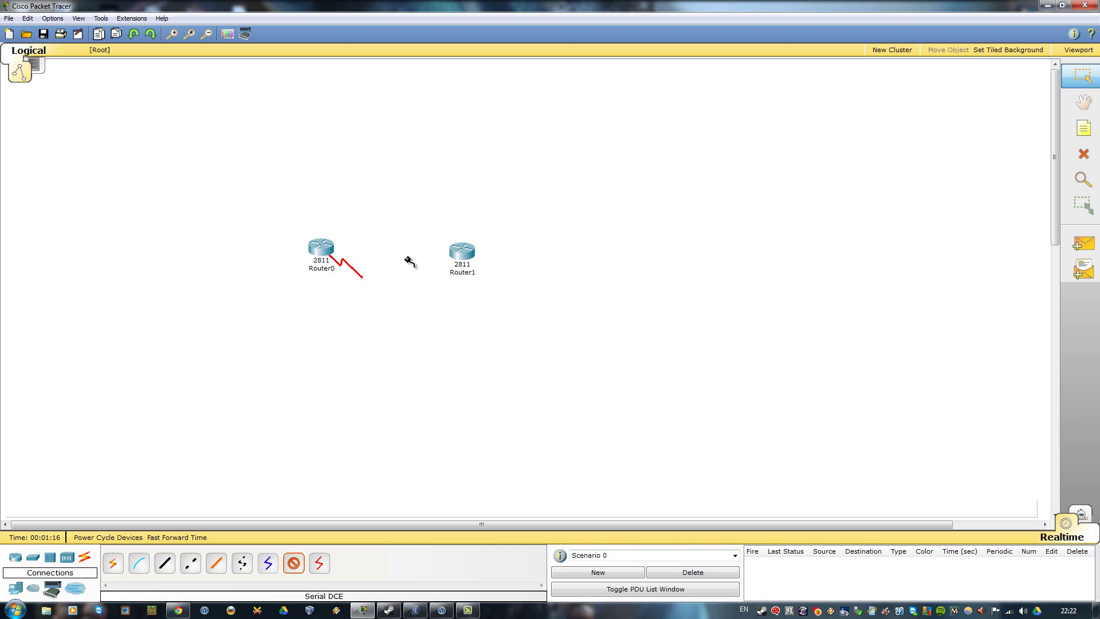
pyautogui.click(458, 252)
pyautogui.click(456, 255)
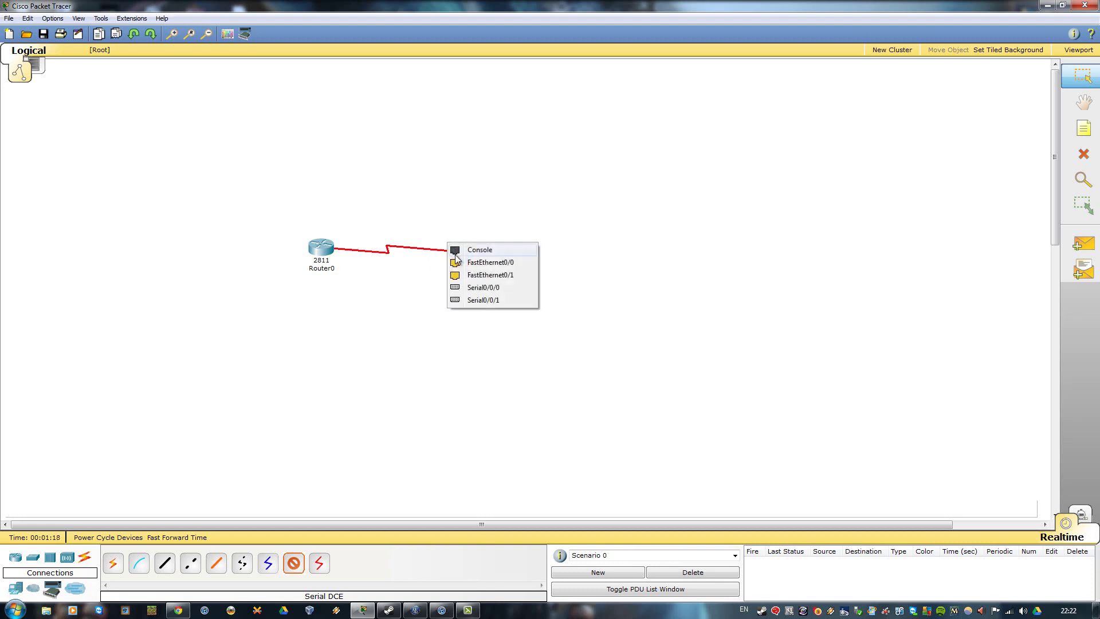
pyautogui.click(484, 288)
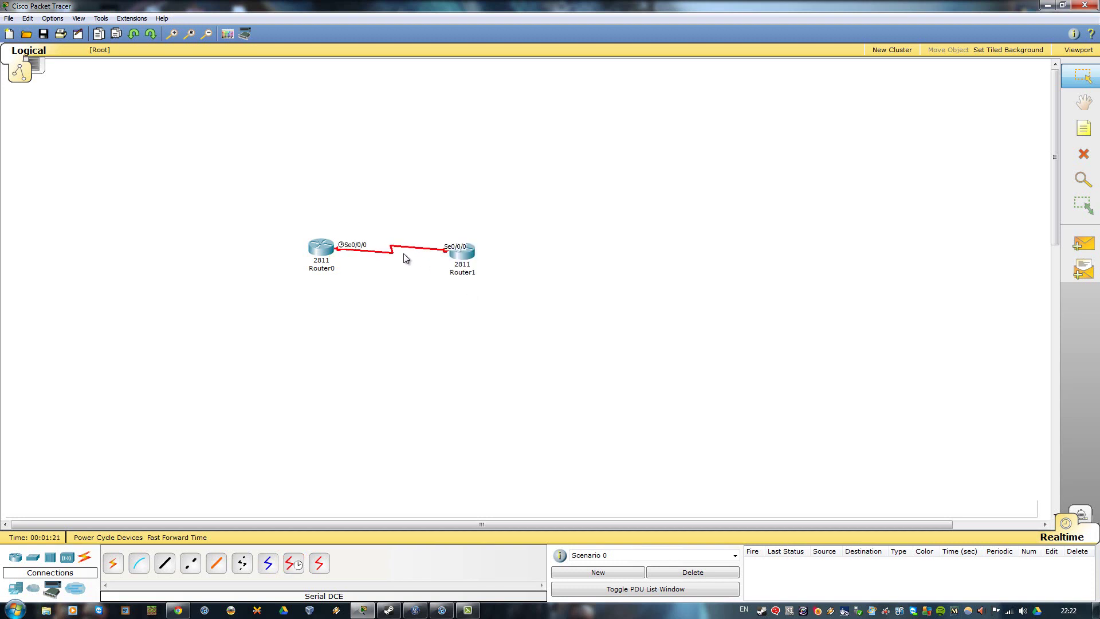
pyautogui.click(328, 253)
# Step: Give R1's Serial0/0/0 the address 192.168.1.1 255.255.255.0
pyautogui.moveTo(294, 128); pyautogui.dragTo(486, 143)
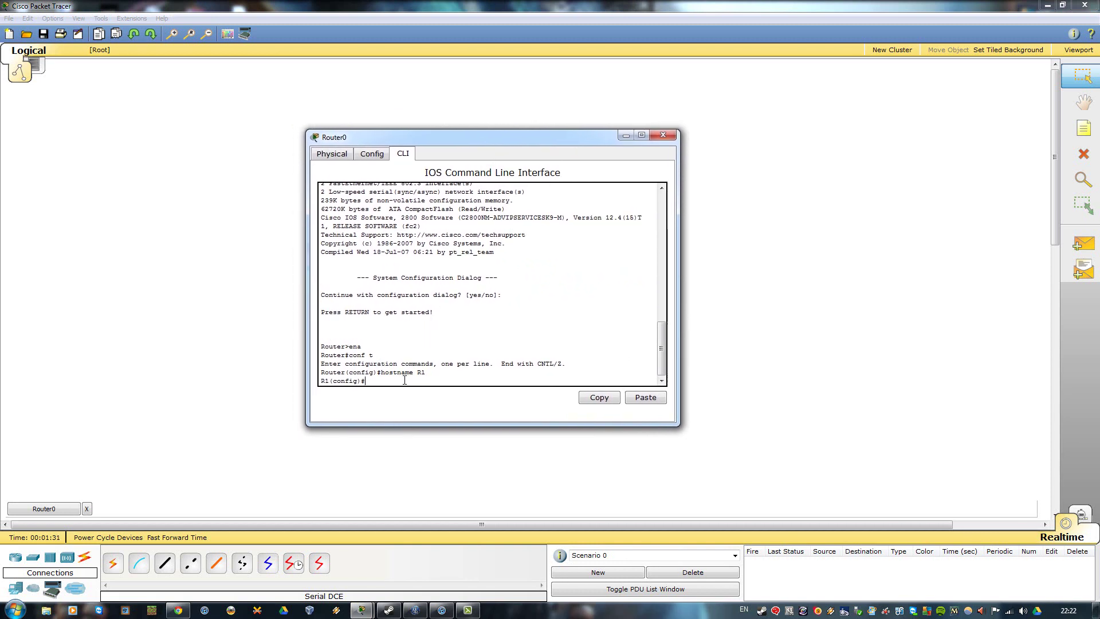
pyautogui.write('int s0/0/0')
pyautogui.press('Return')
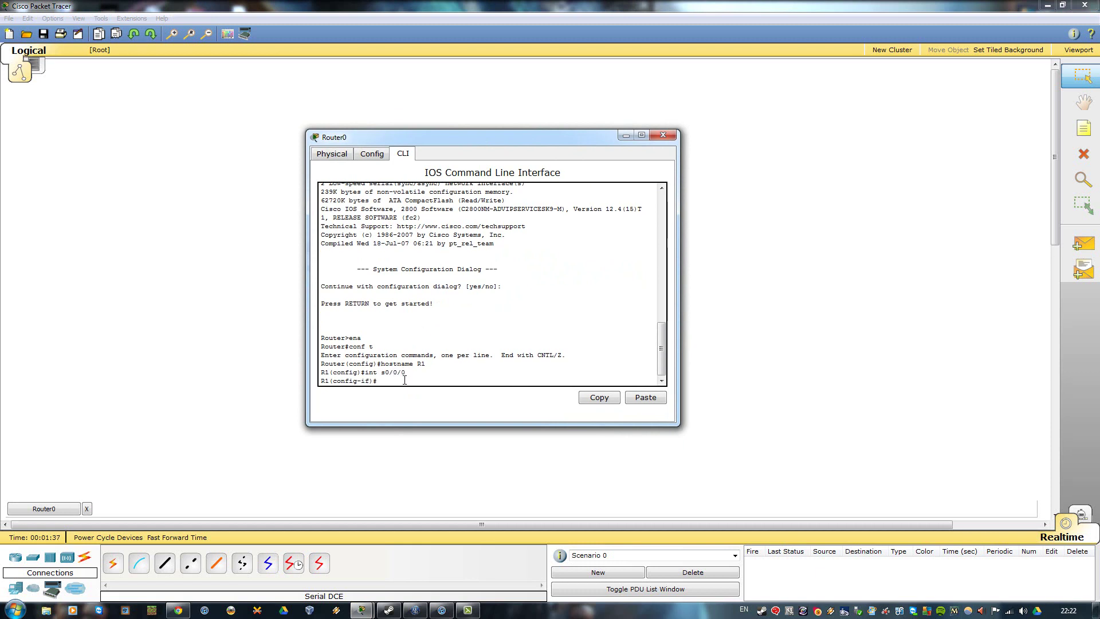
pyautogui.write('ipa')
pyautogui.press('BackSpace')
pyautogui.write('add 192.168.1.1 255.255.255.0')
pyautogui.press('Return')
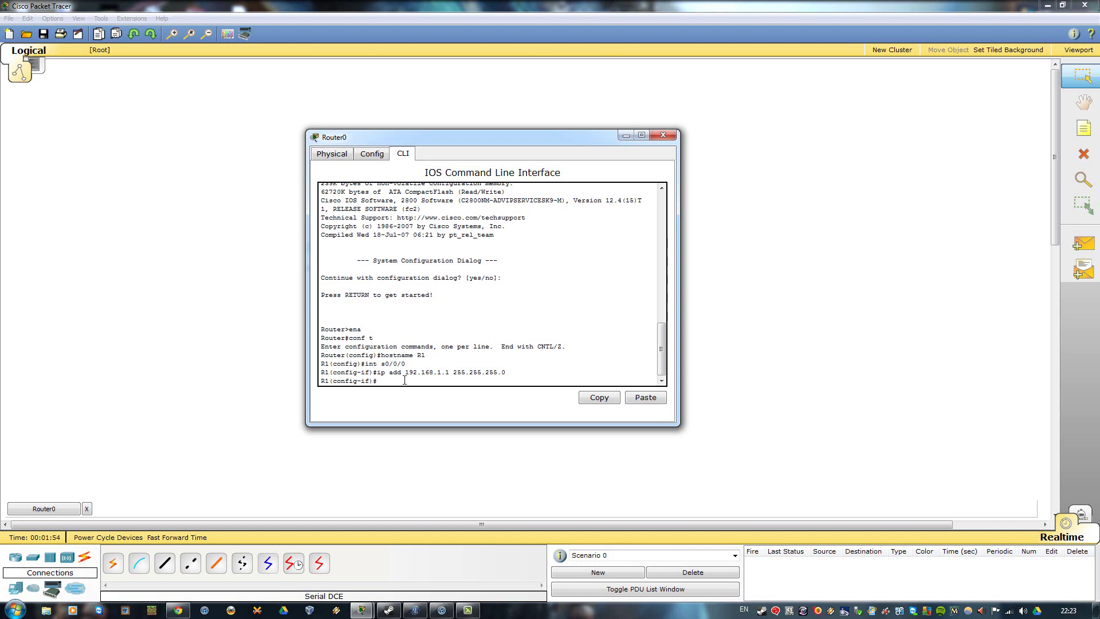
# Step: Set Serial0/0/0's clock rate to 64000 and bring it up with no shut
pyautogui.write('no')
pyautogui.press('BackSpace')
pyautogui.press('BackSpace')
pyautogui.write('clock rate 6400')
pyautogui.press('Return')
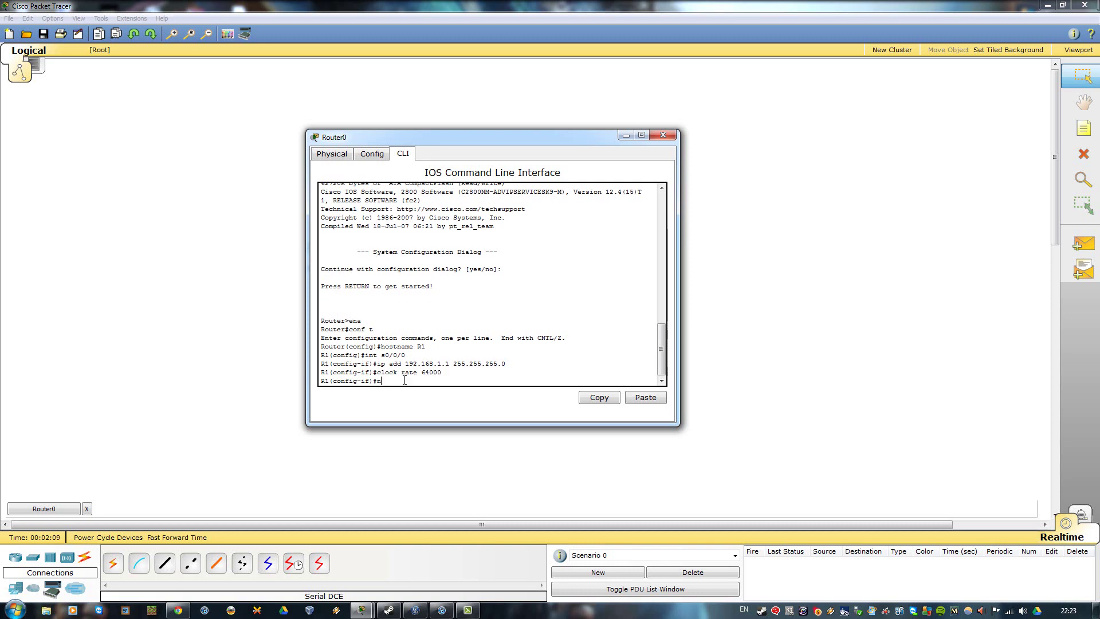
pyautogui.write('no shut')
pyautogui.press('Return')
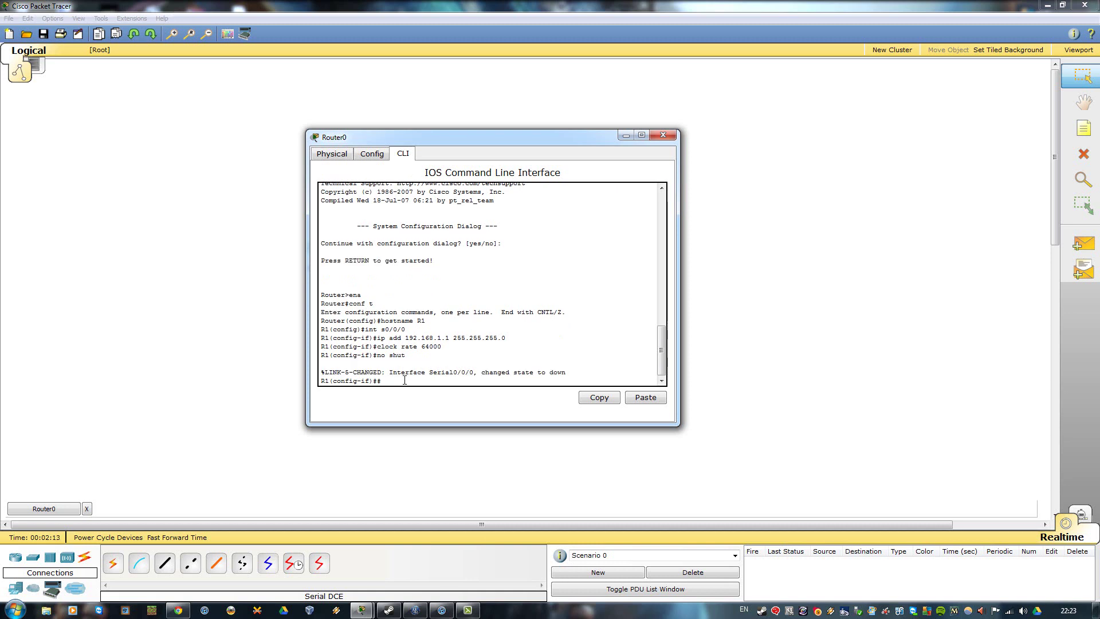
pyautogui.press('BackSpace')
# Step: Place two generic PCs, PC0 beside Router0 and PC1 beside Router1
pyautogui.click(651, 137)
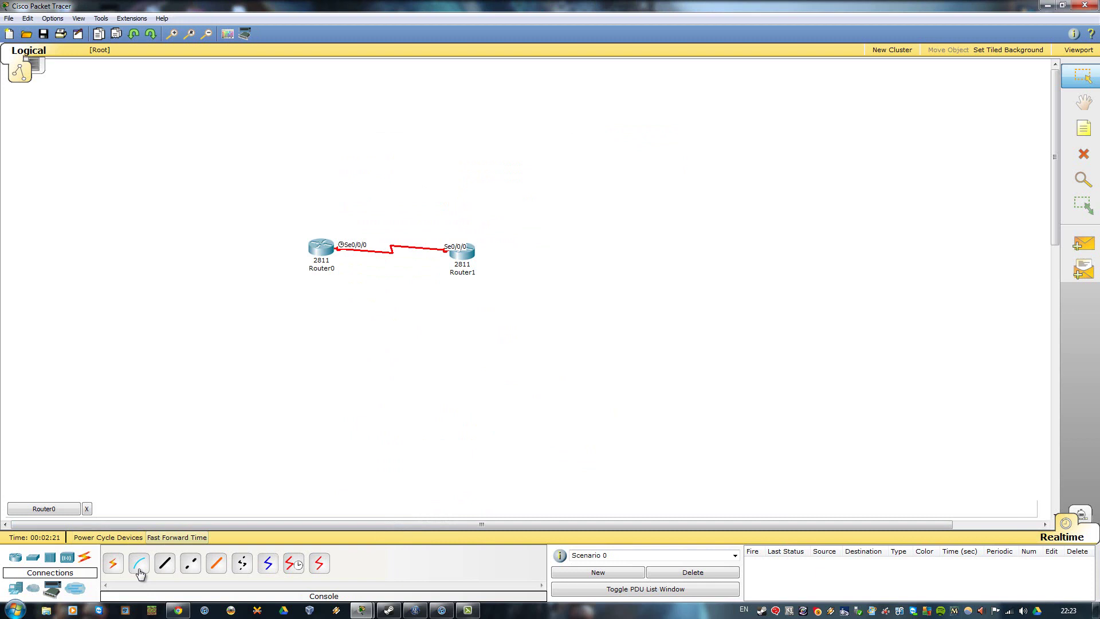
pyautogui.click(50, 557)
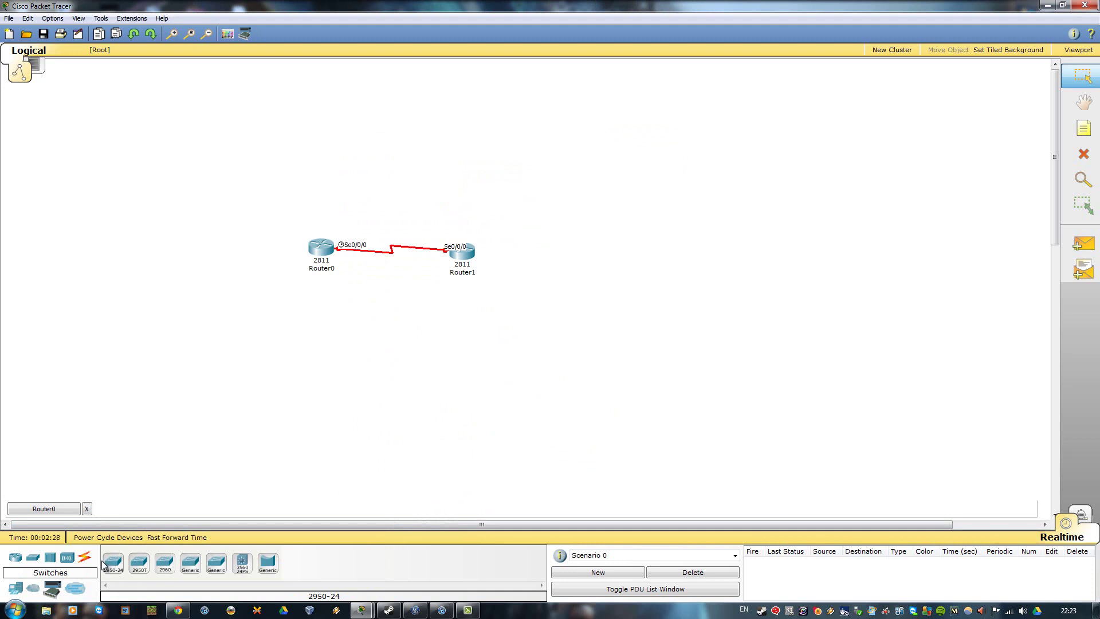
pyautogui.click(16, 588)
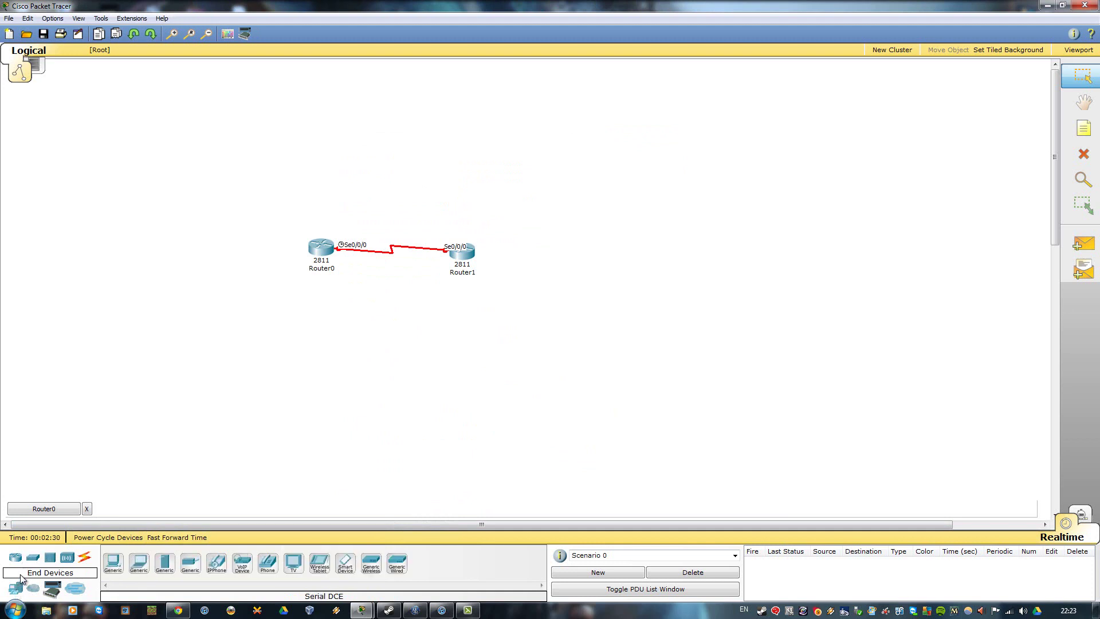
pyautogui.moveTo(123, 566); pyautogui.dragTo(234, 205)
pyautogui.moveTo(114, 577); pyautogui.dragTo(534, 216)
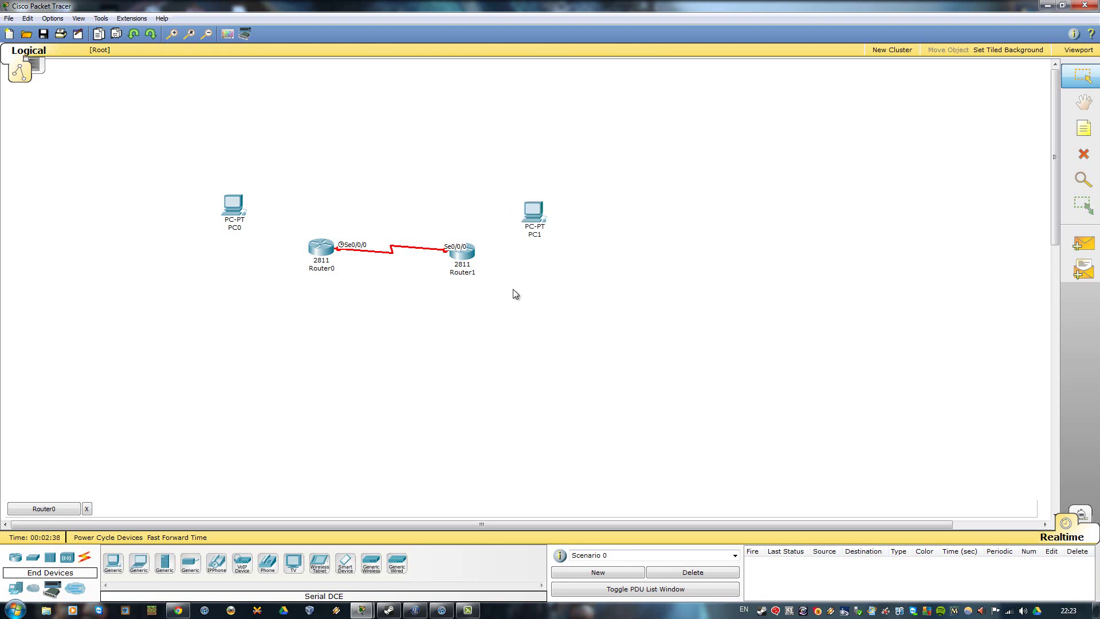
# Step: In Router1's CLI, skip setup, enter enable and conf t, and set hostname R2
pyautogui.click(462, 252)
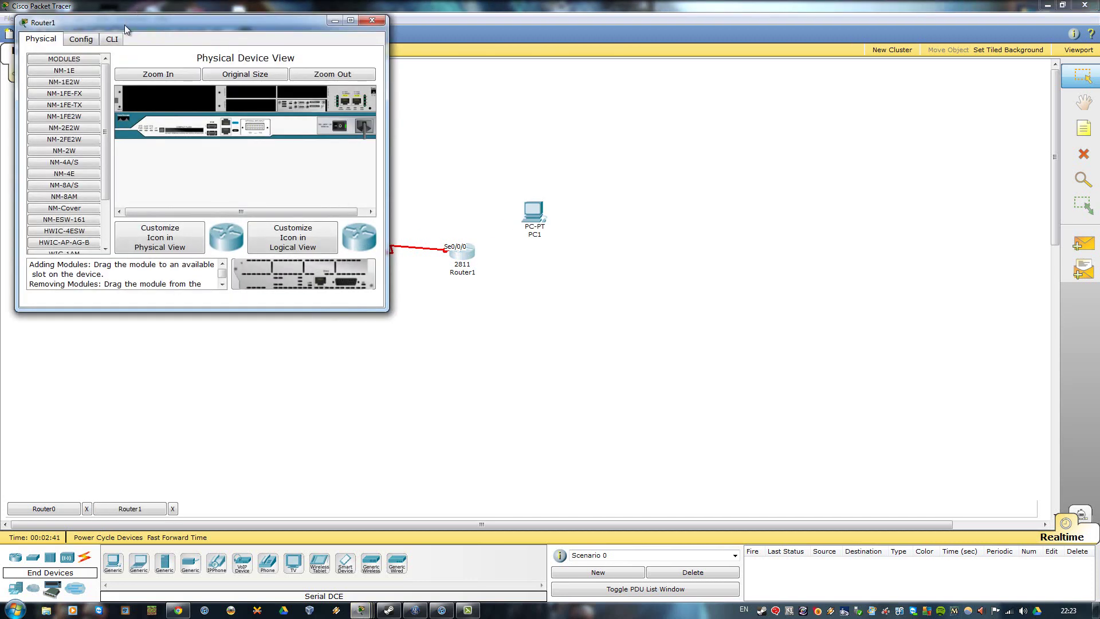
pyautogui.click(116, 40)
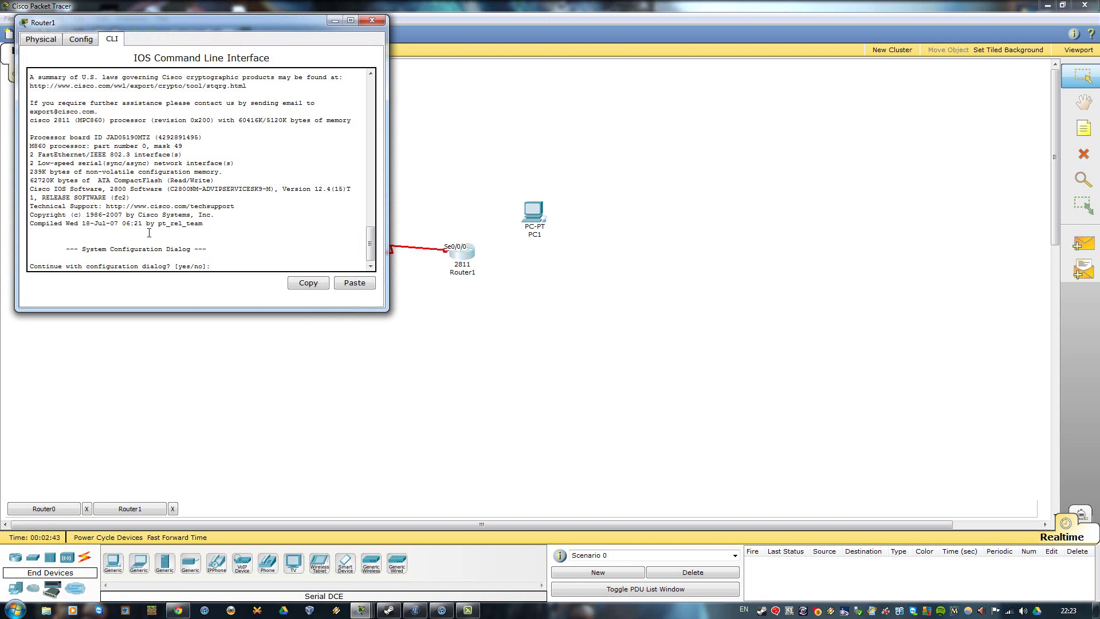
pyautogui.press('Return')
pyautogui.press('Return')
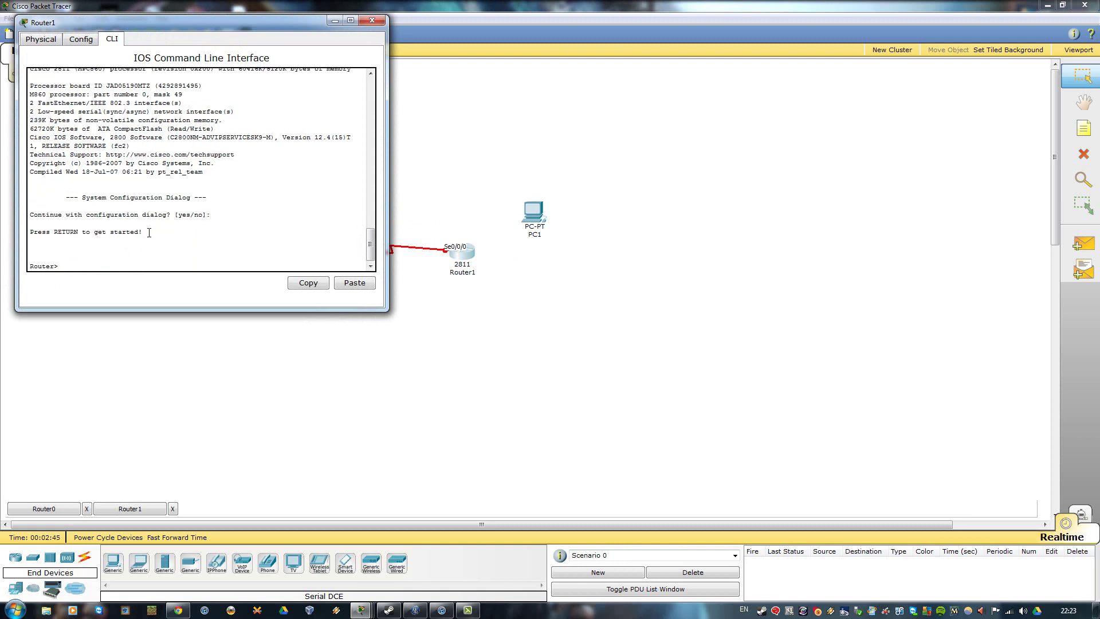
pyautogui.write('ena')
pyautogui.press('Return')
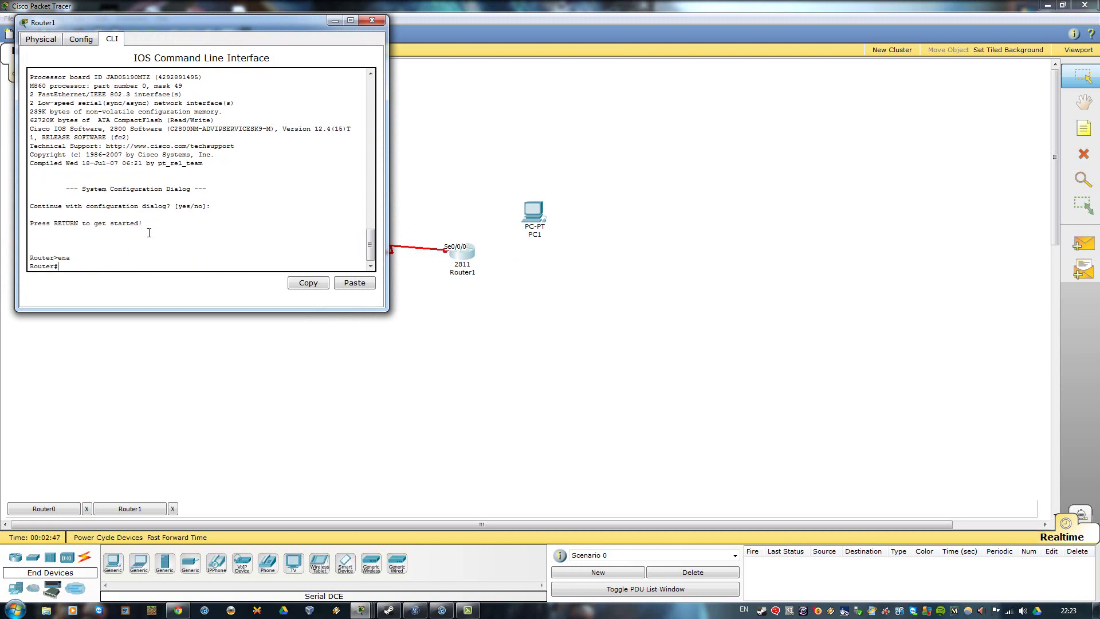
pyautogui.write('conf t')
pyautogui.press('Return')
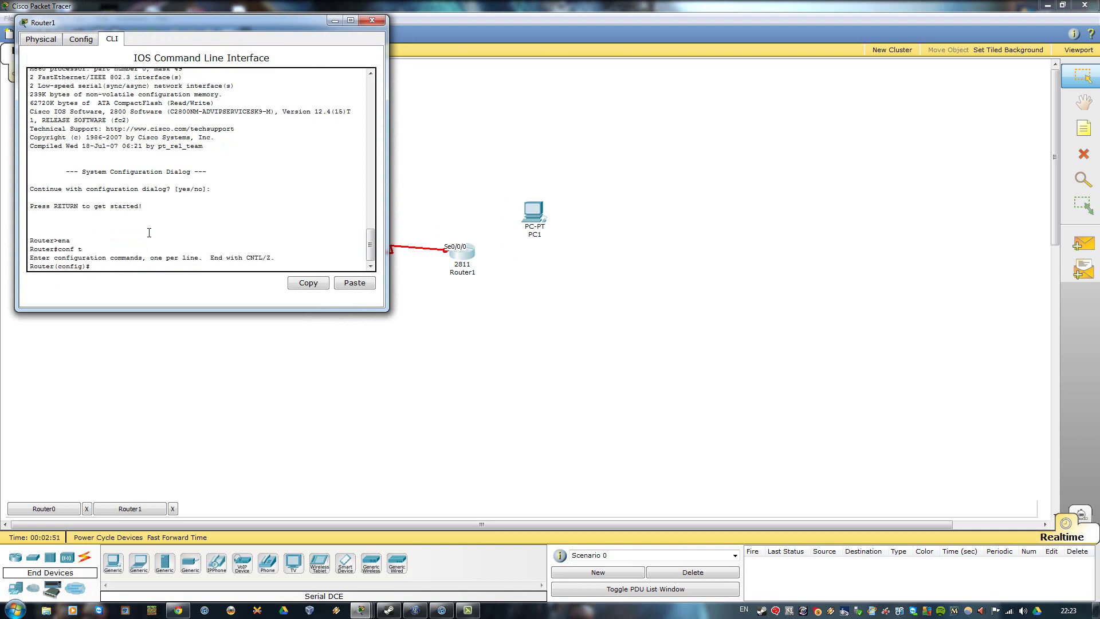
pyautogui.write('hostname R2')
pyautogui.press('Return')
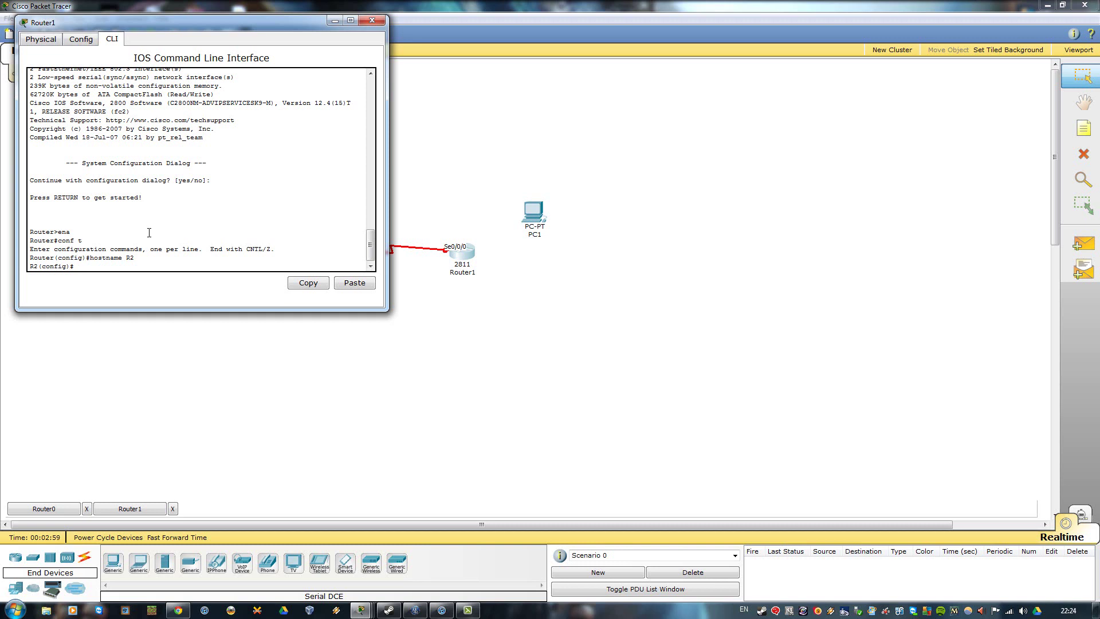
# Step: Give R2's Serial0/0/0 address 192.168.1.2 255.255.255.0, enable it, and close the window
pyautogui.write('ip add 192.168.1.')
pyautogui.press('BackSpace')
pyautogui.press('BackSpace')
pyautogui.press('BackSpace')
pyautogui.press('BackSpace')
pyautogui.press('BackSpace')
pyautogui.press('BackSpace')
pyautogui.press('BackSpace')
pyautogui.press('BackSpace')
pyautogui.press('BackSpace')
pyautogui.press('BackSpace')
pyautogui.press('BackSpace')
pyautogui.press('BackSpace')
pyautogui.press('BackSpace')
pyautogui.press('BackSpace')
pyautogui.write('int')
pyautogui.press('Return')
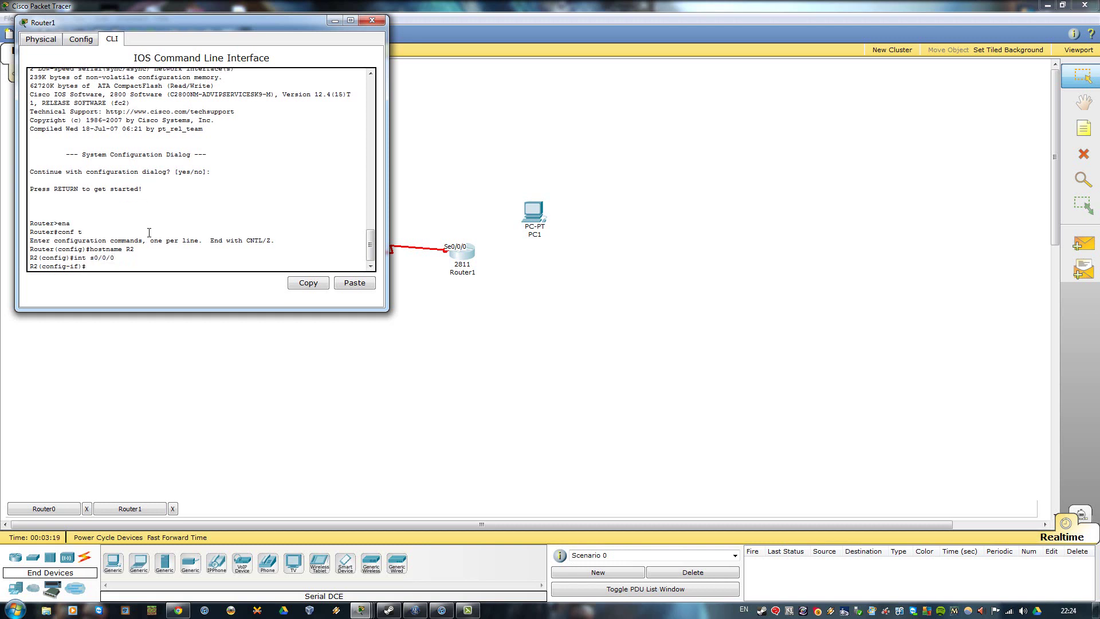
pyautogui.write('ip add 192.168.1.2 255.255.255.0')
pyautogui.press('Return')
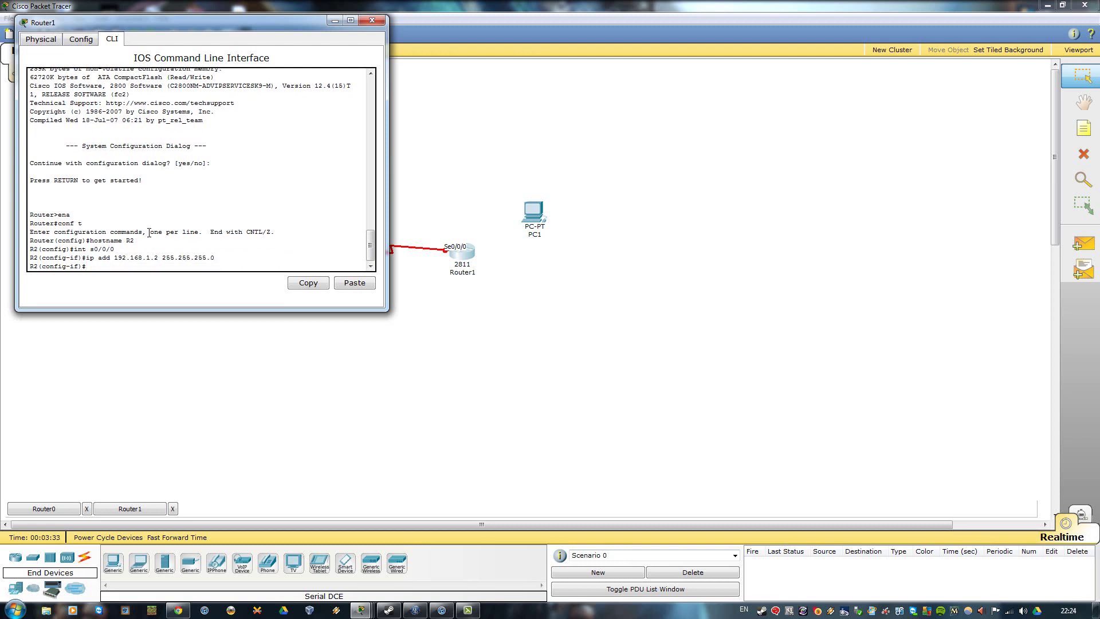
pyautogui.write('no shut')
pyautogui.press('Return')
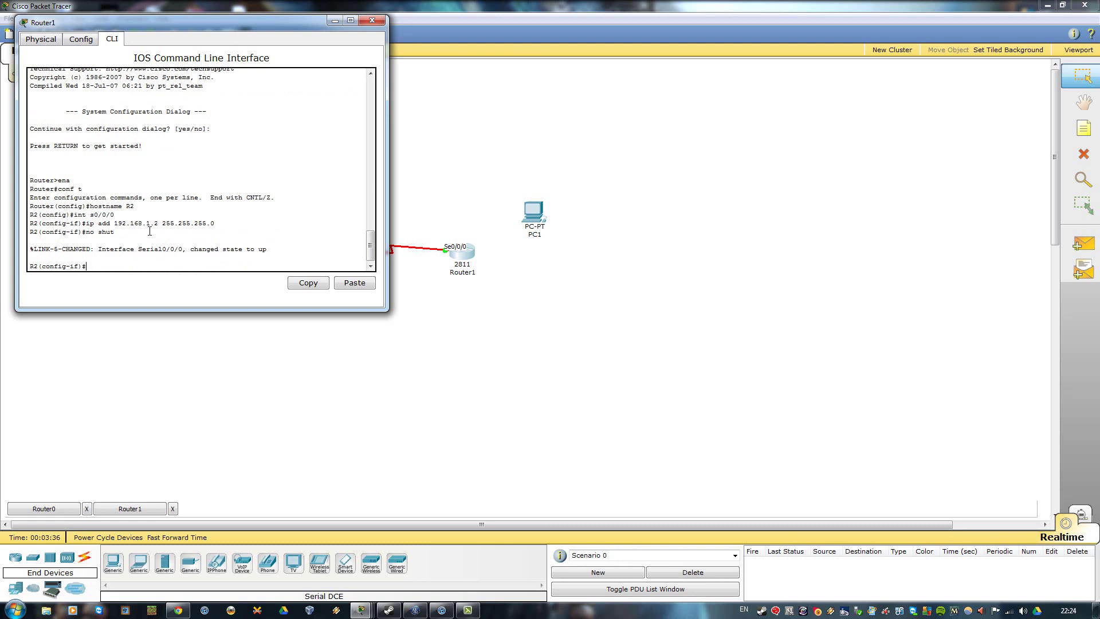
pyautogui.moveTo(274, 238)
pyautogui.mouseDown()
pyautogui.moveTo(251, 249)
pyautogui.moveTo(272, 250)
pyautogui.mouseUp()
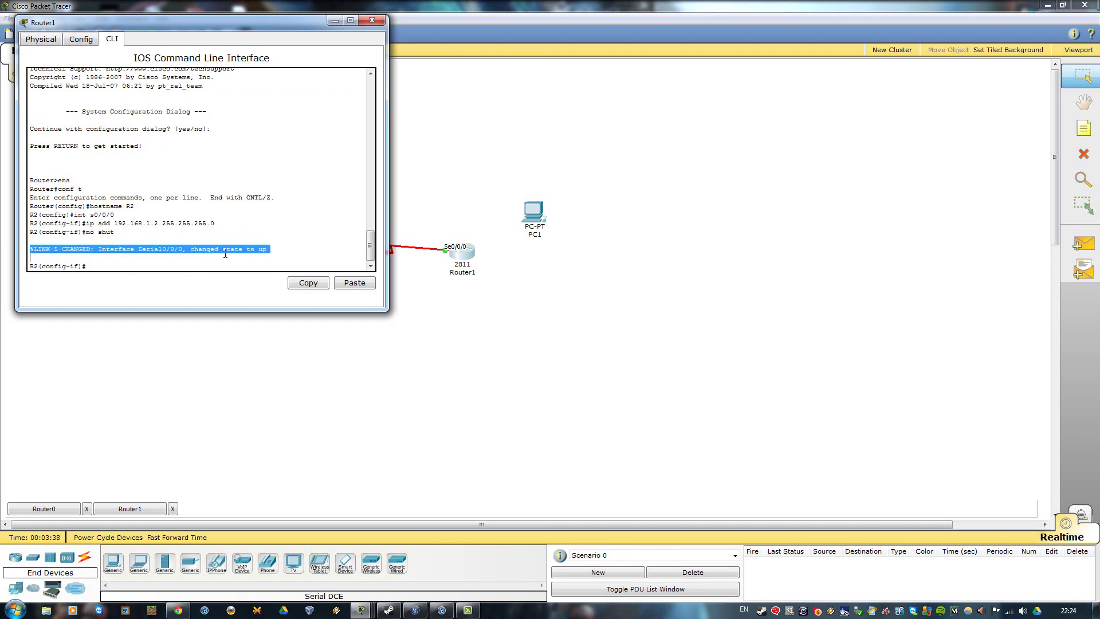
pyautogui.click(277, 258)
pyautogui.click(372, 22)
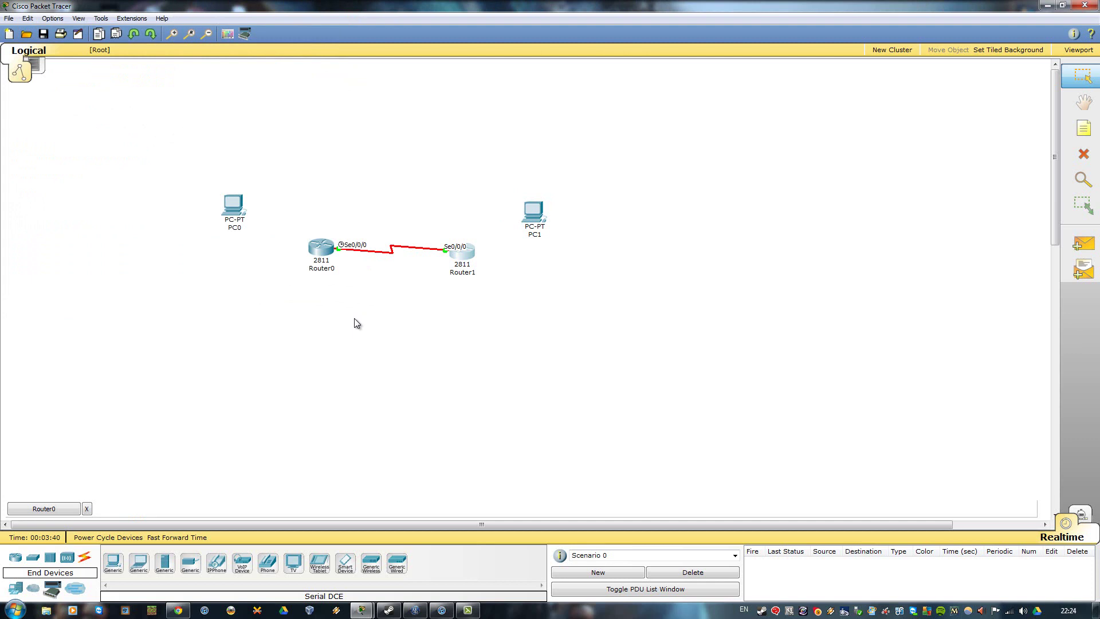
# Step: Connect Router0's FastEthernet0/0 to PC0 with a straight-through copper cable
pyautogui.click(85, 562)
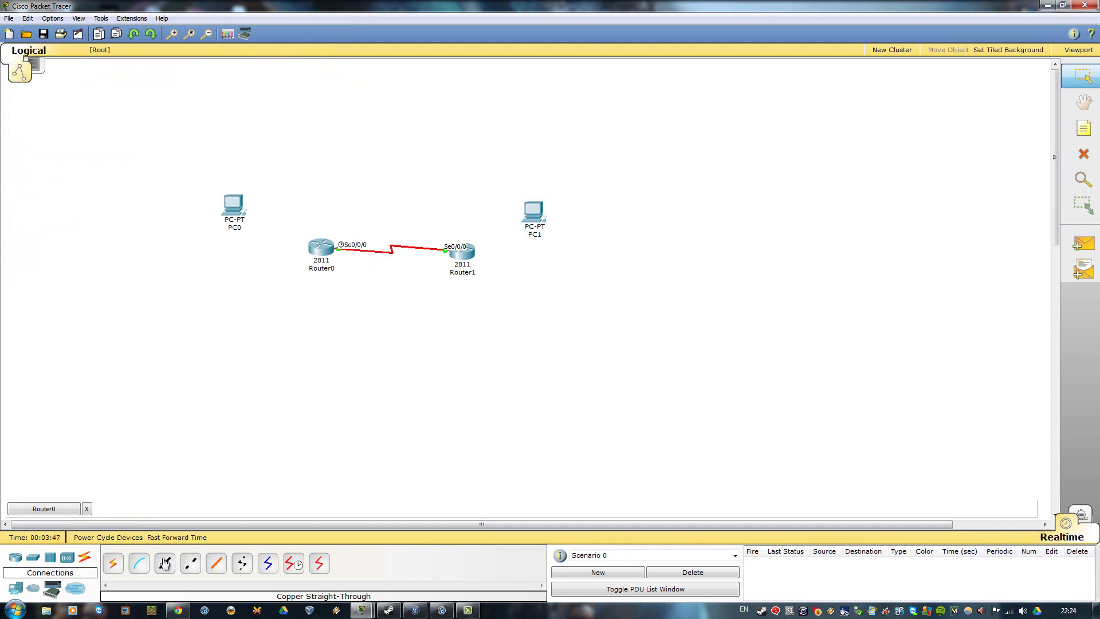
pyautogui.click(164, 563)
pyautogui.click(316, 252)
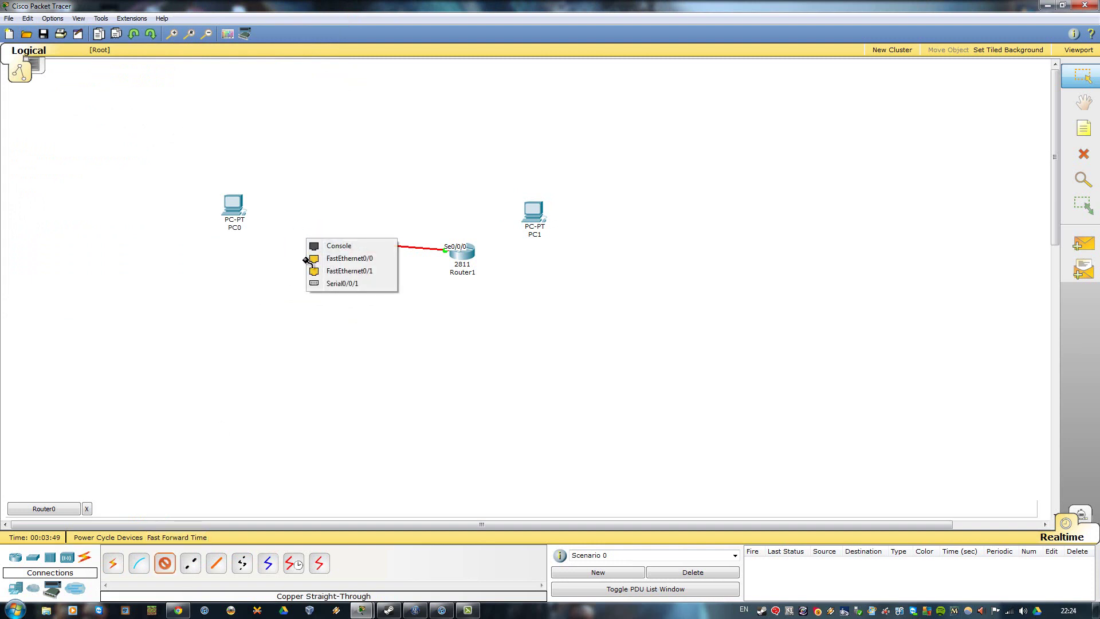
pyautogui.click(319, 271)
pyautogui.click(249, 218)
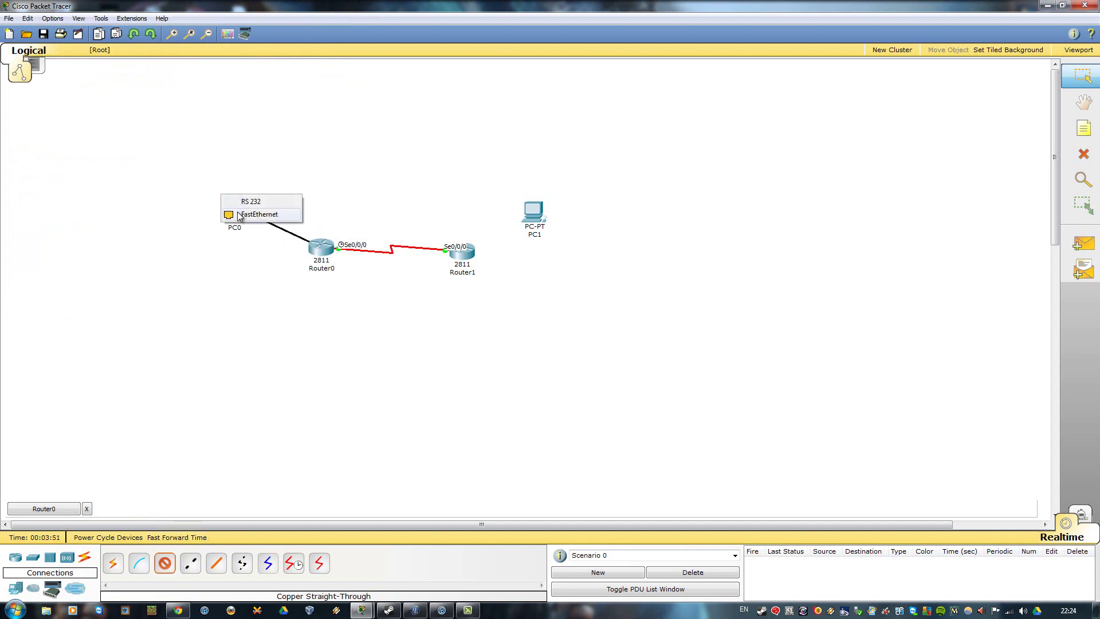
pyautogui.click(245, 217)
# Step: Link Router1 to PC1 with an automatic cable, then delete that crossover link
pyautogui.click(113, 563)
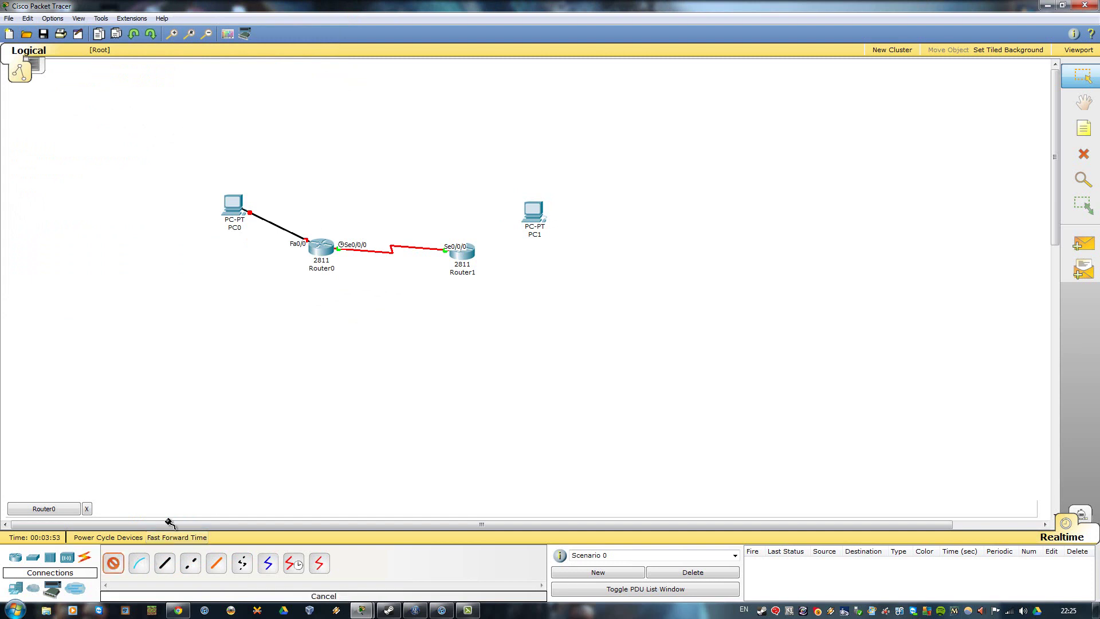
pyautogui.click(470, 259)
pyautogui.click(543, 227)
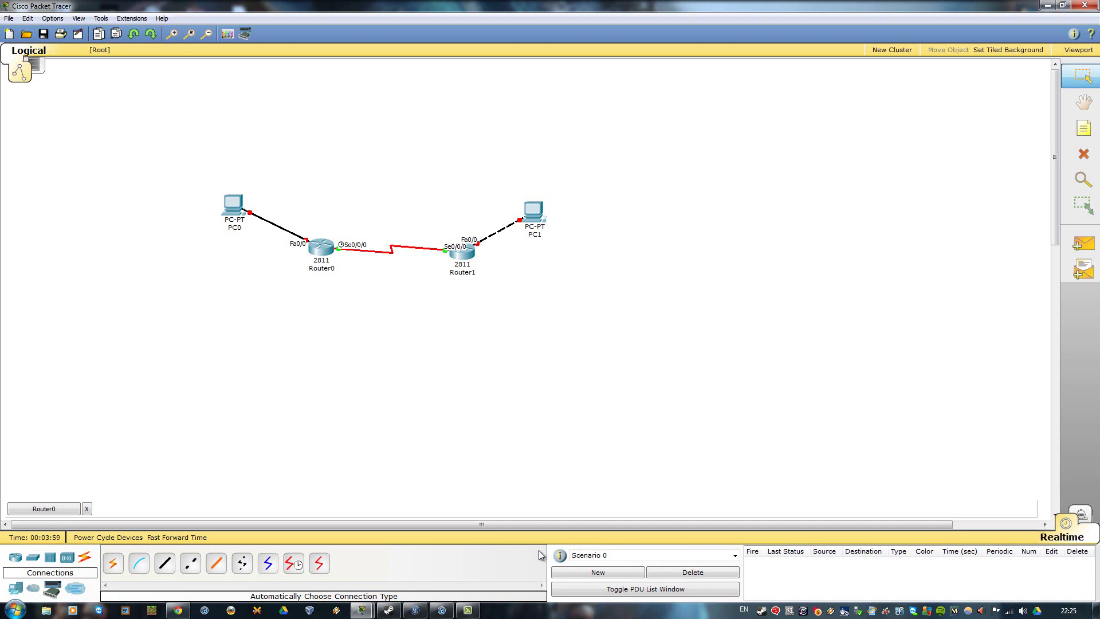
pyautogui.click(1084, 154)
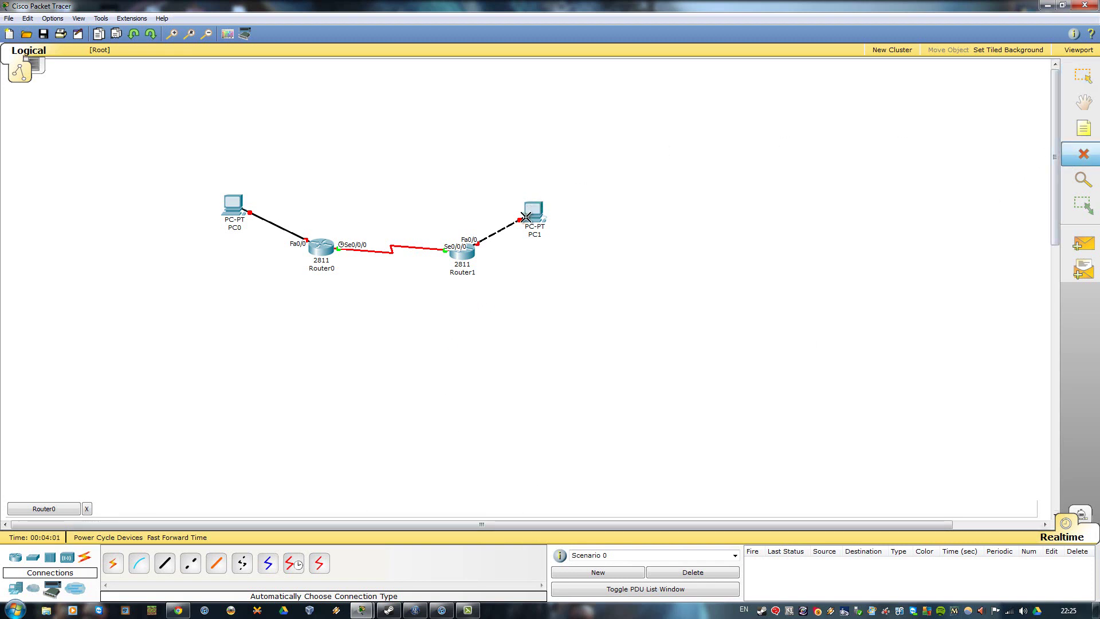
pyautogui.click(498, 231)
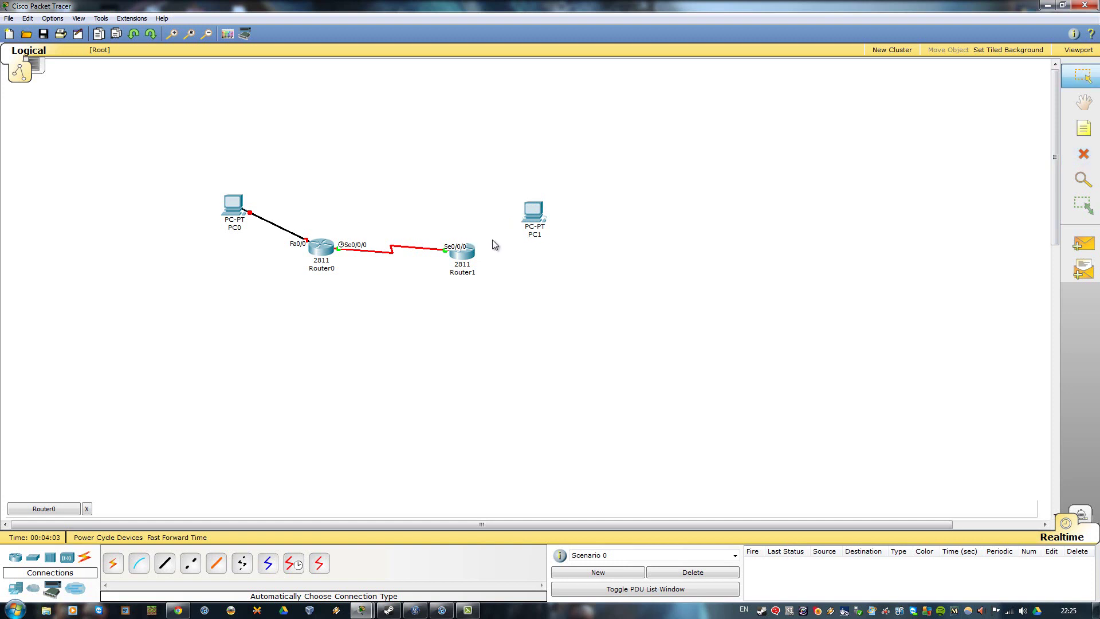
# Step: Connect Router1's FastEthernet0/0 to PC1 with a straight-through copper cable
pyautogui.click(164, 565)
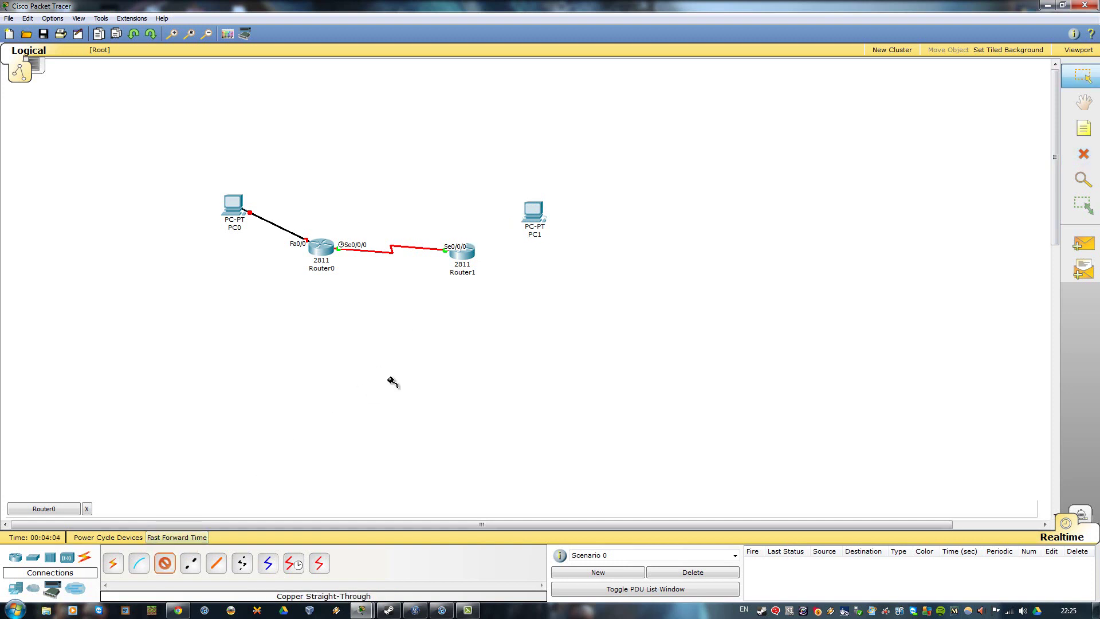
pyautogui.click(462, 251)
pyautogui.click(478, 262)
pyautogui.click(532, 213)
pyautogui.click(535, 222)
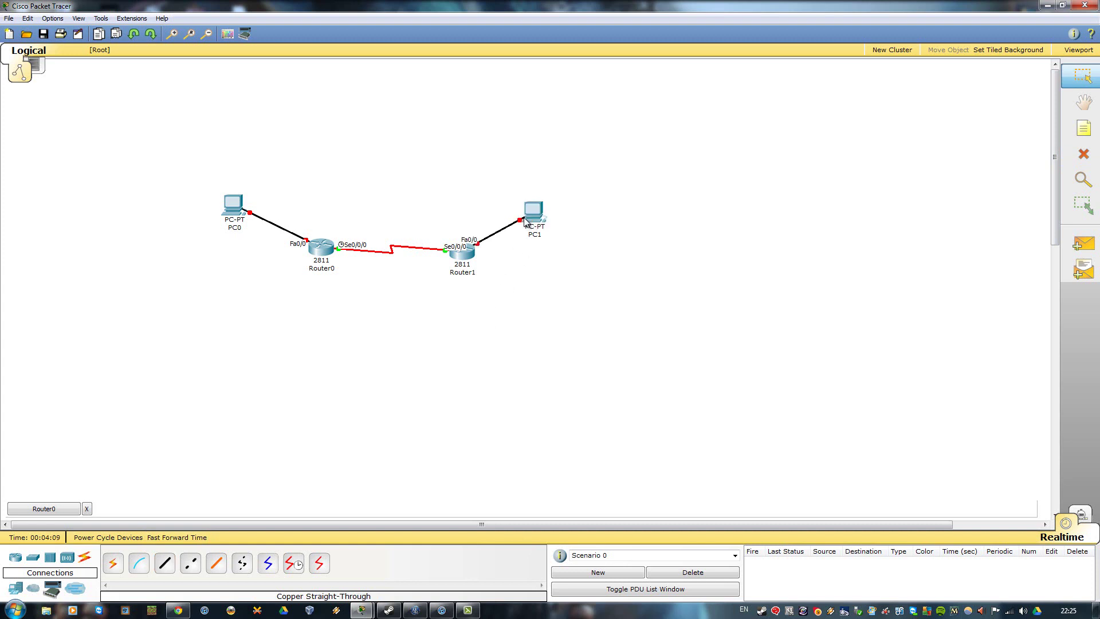
# Step: Open PC0's Desktop IP Configuration and select Static addressing
pyautogui.moveTo(249, 225); pyautogui.dragTo(276, 216)
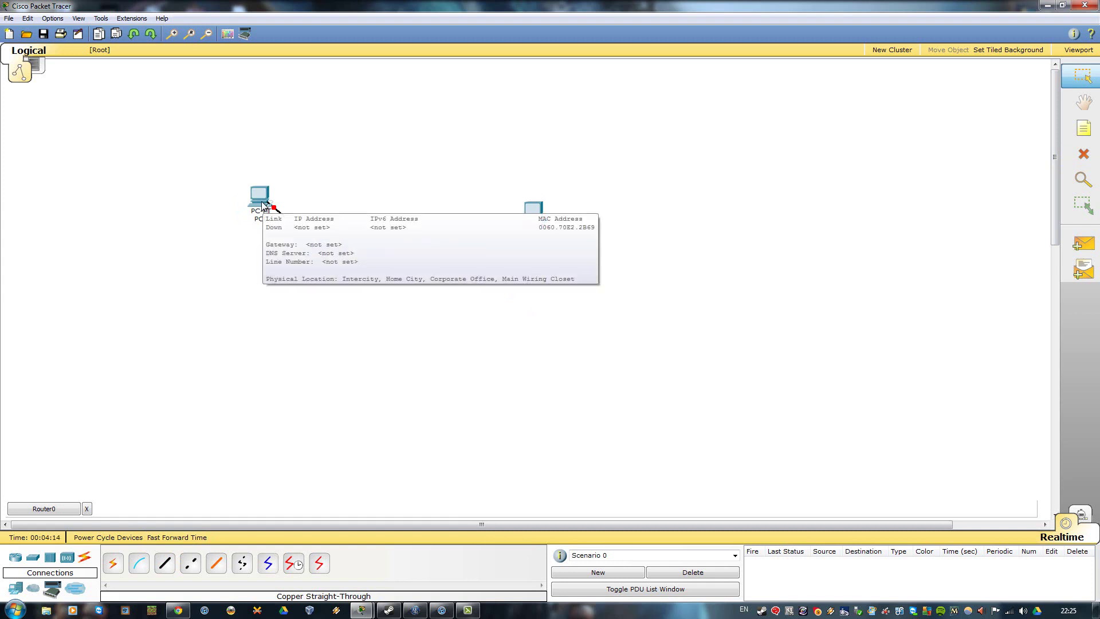
pyautogui.click(263, 204)
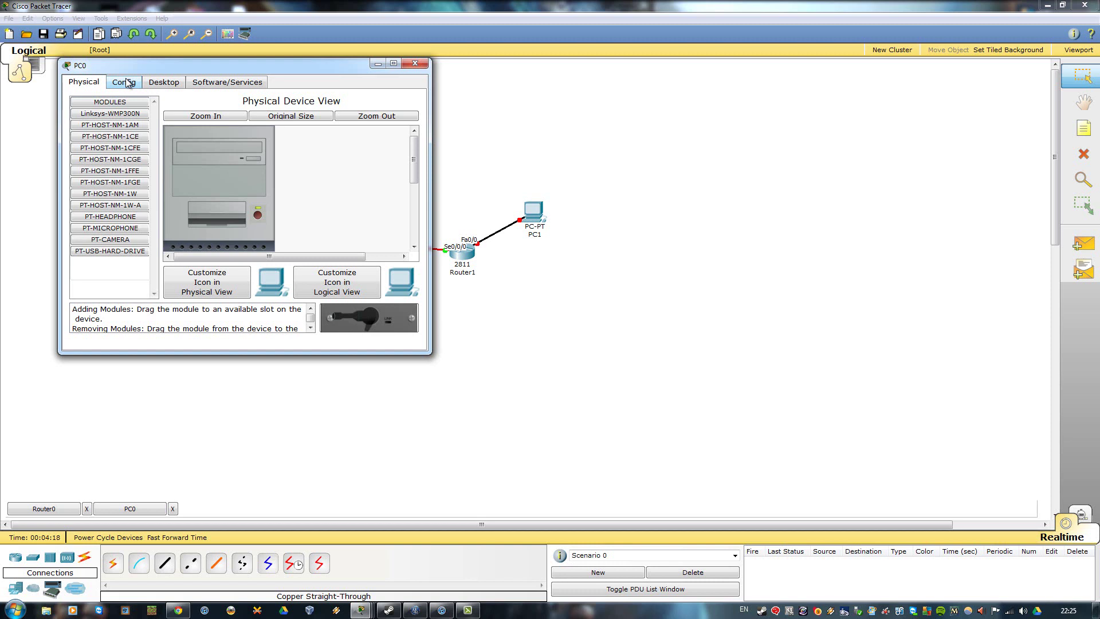
pyautogui.click(127, 83)
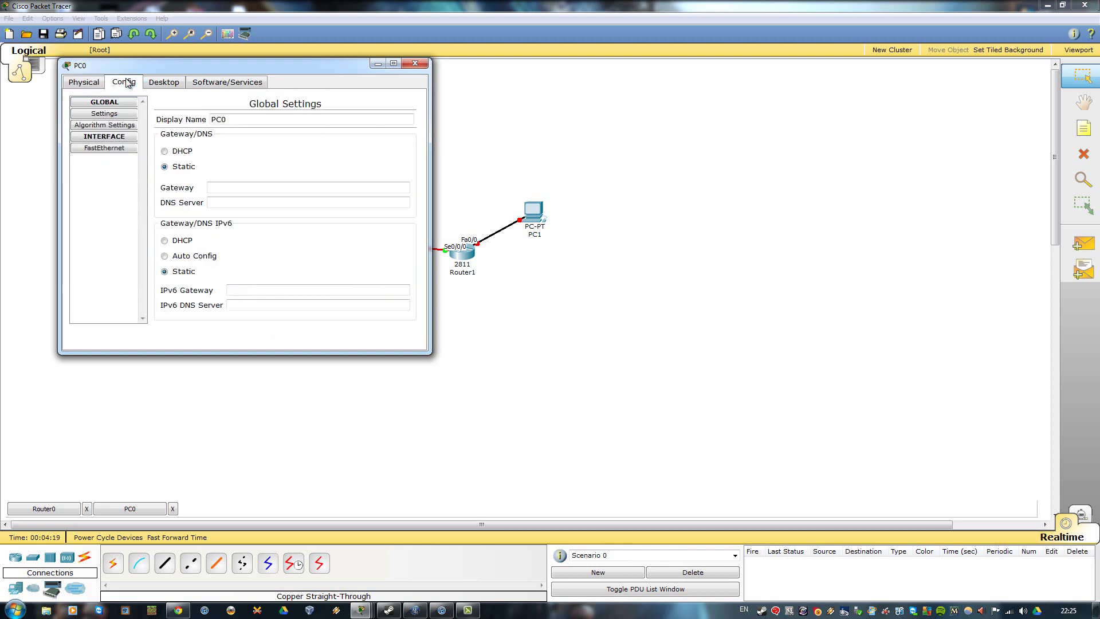
pyautogui.click(106, 115)
pyautogui.click(161, 85)
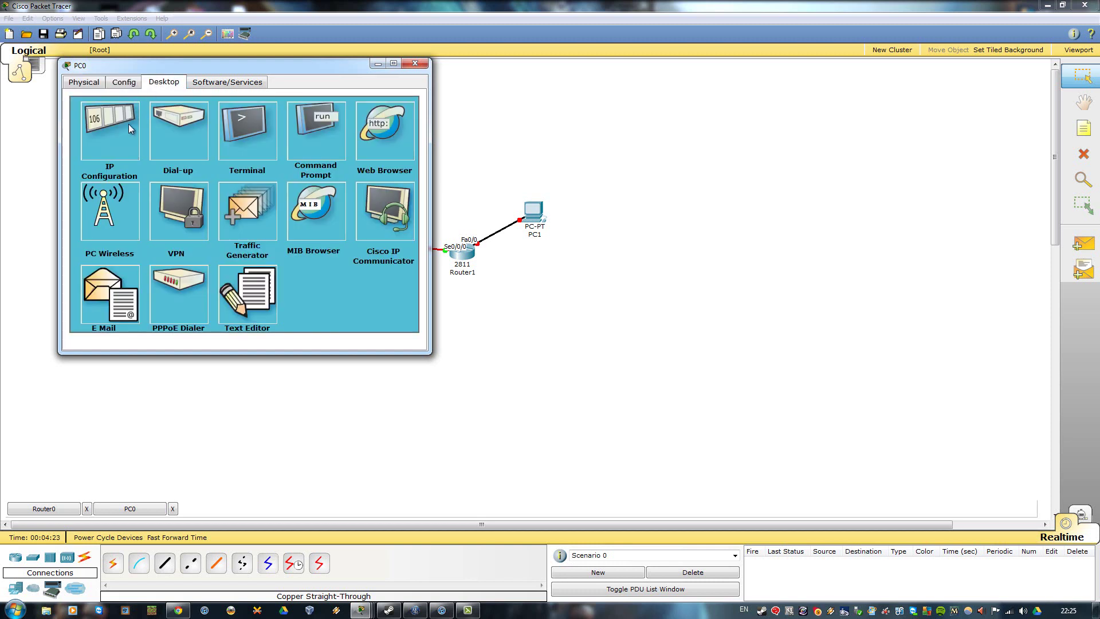
pyautogui.click(128, 126)
pyautogui.click(89, 137)
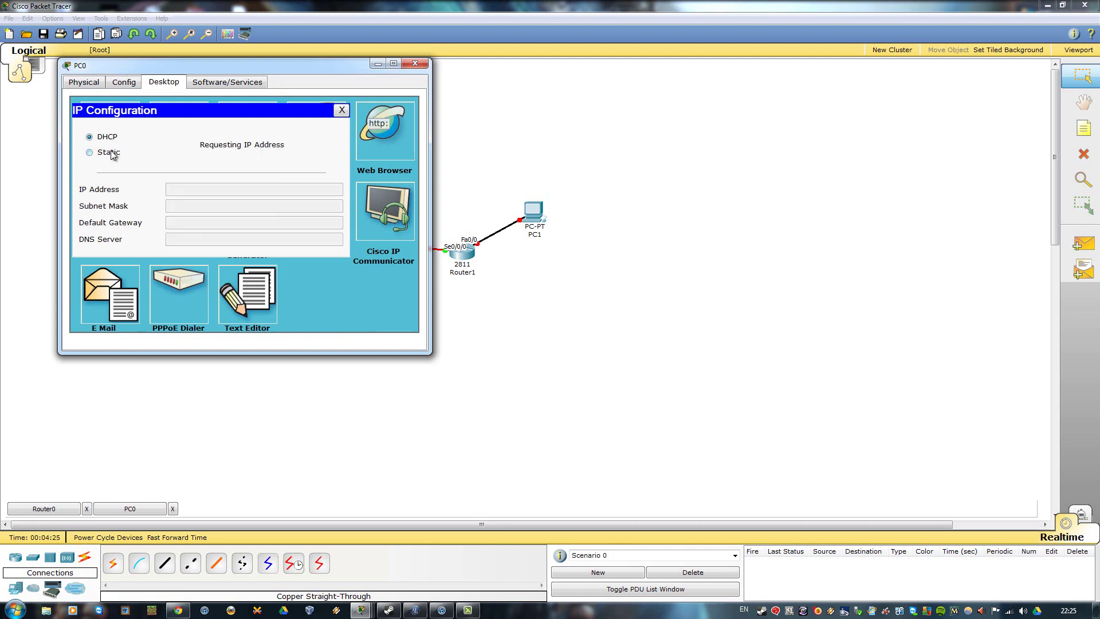
pyautogui.click(90, 153)
# Step: Give PC0 IP 192.168.2.1, mask 255.255.255.0 and gateway 192.168.1.1, then close its window
pyautogui.click(213, 190)
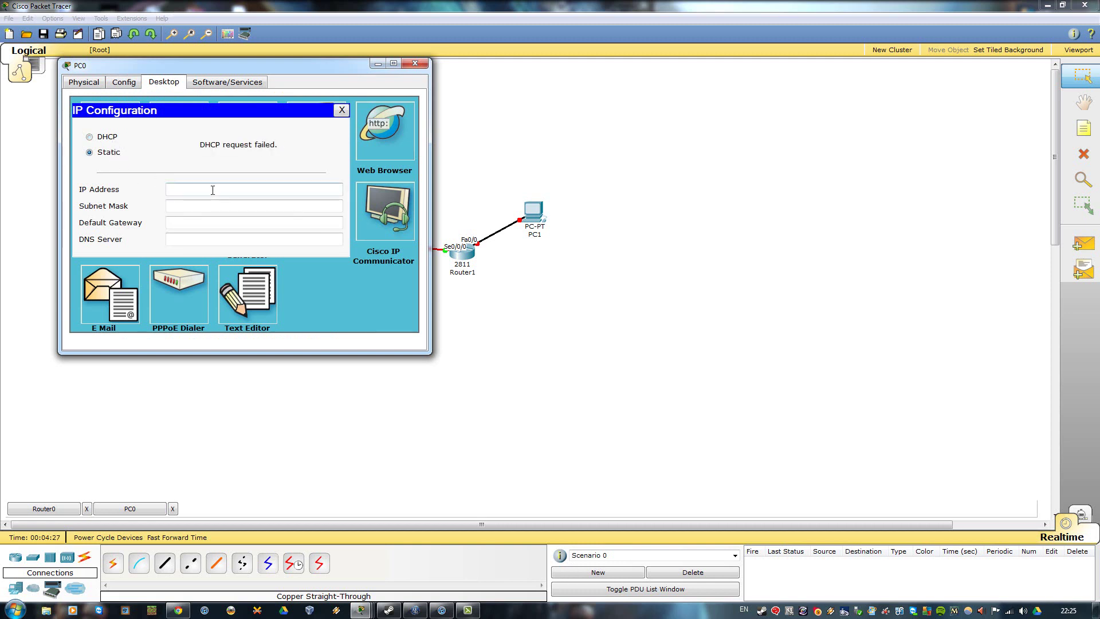
pyautogui.write('192.168.1.3')
pyautogui.click(201, 207)
pyautogui.click(200, 218)
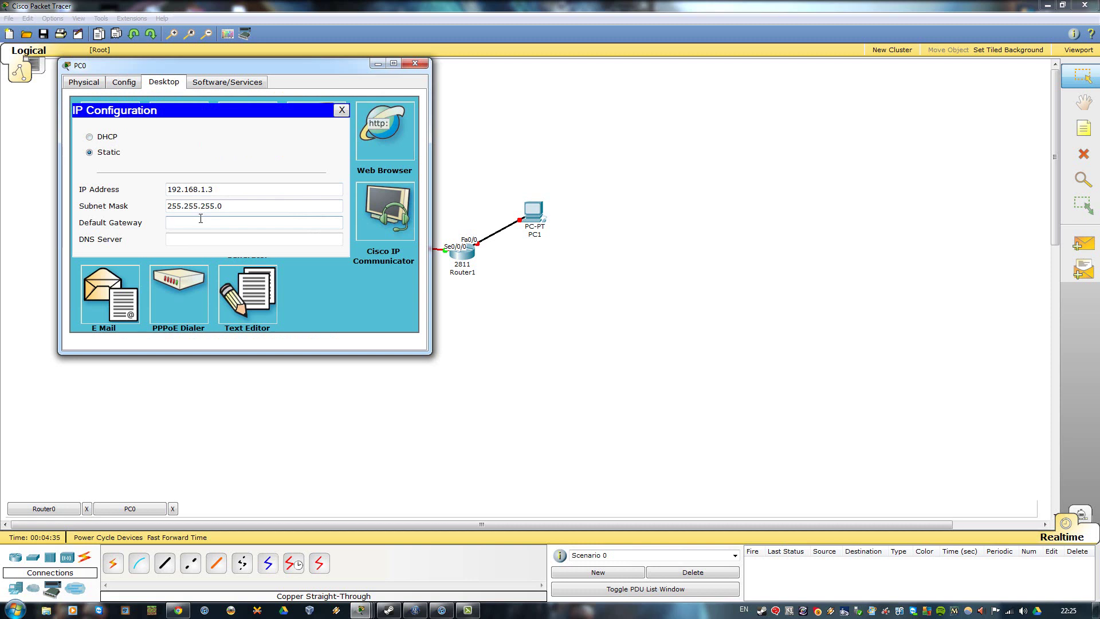
pyautogui.write('192.168.1.1')
pyautogui.click(190, 238)
pyautogui.click(224, 190)
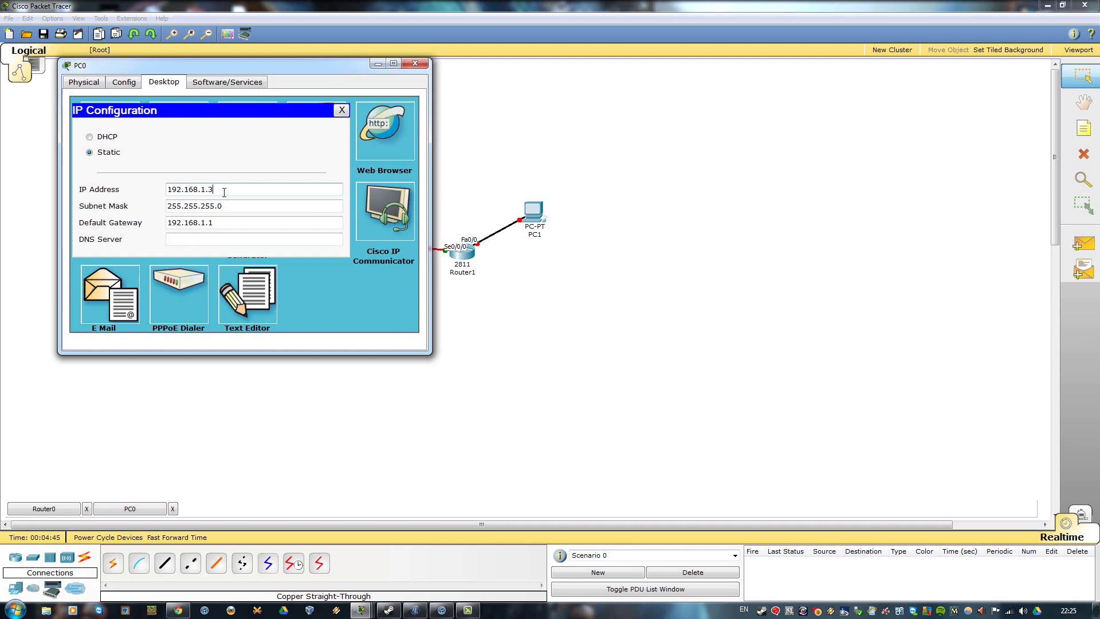
pyautogui.press('BackSpace')
pyautogui.press('BackSpace')
pyautogui.write('2.')
pyautogui.press('Tab')
pyautogui.press('Tab')
pyautogui.press('Tab')
pyautogui.click(415, 63)
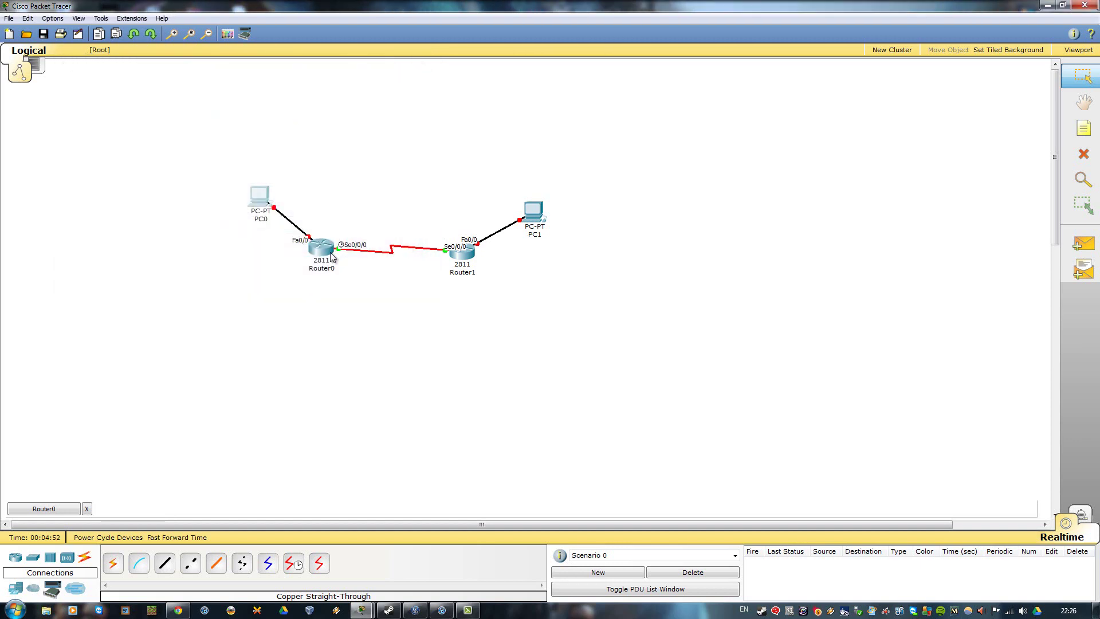
# Step: In R1's CLI, enable router rip with version 2
pyautogui.click(323, 248)
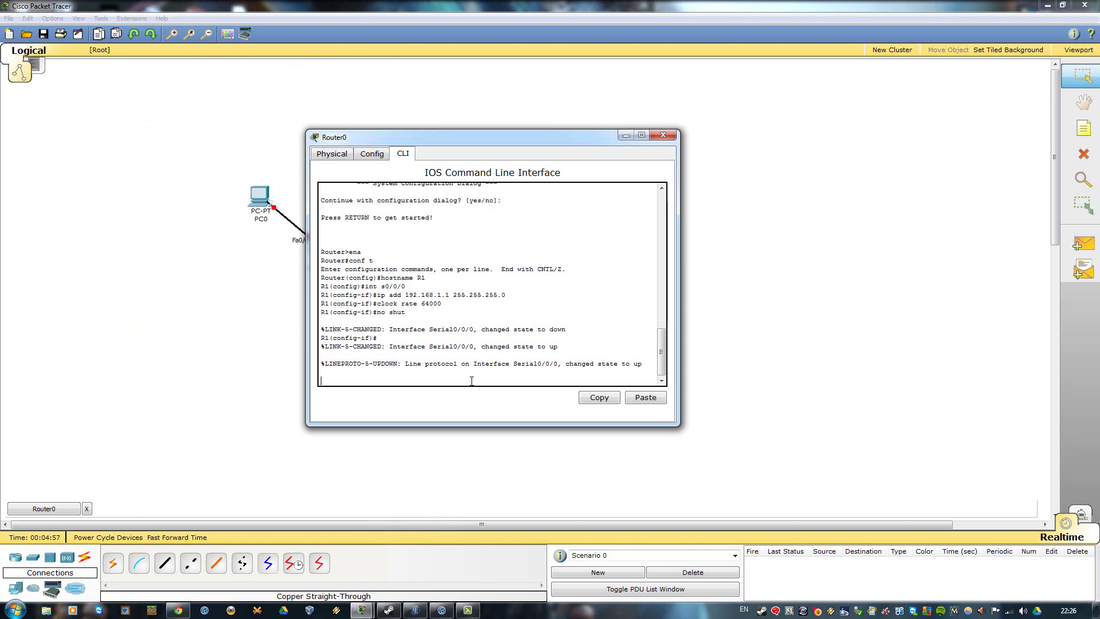
pyautogui.press('Return')
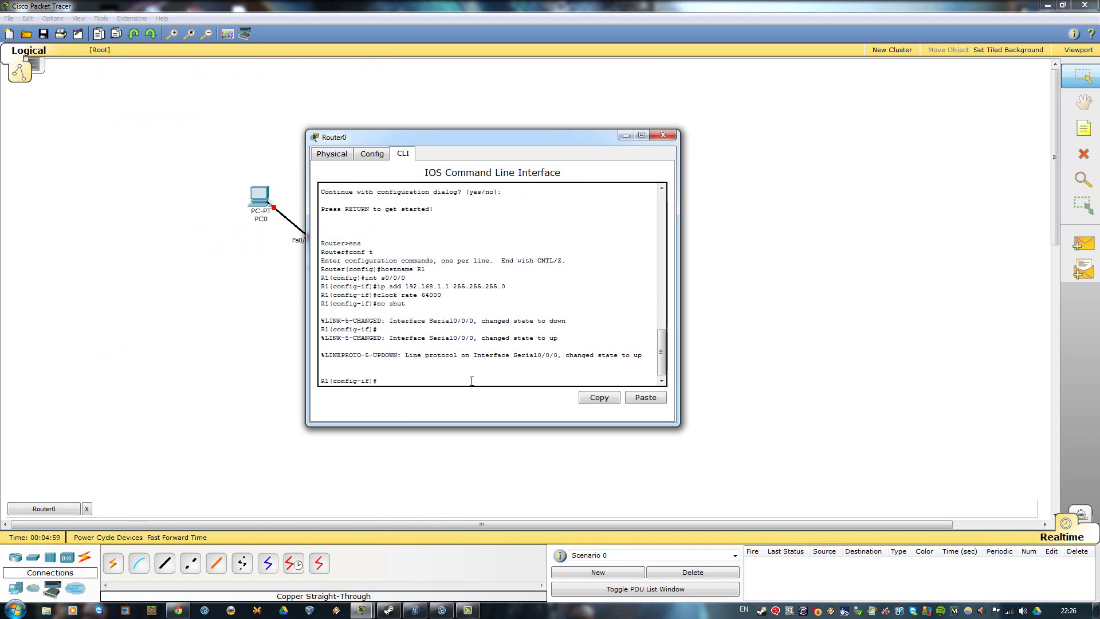
pyautogui.write('exit')
pyautogui.press('Return')
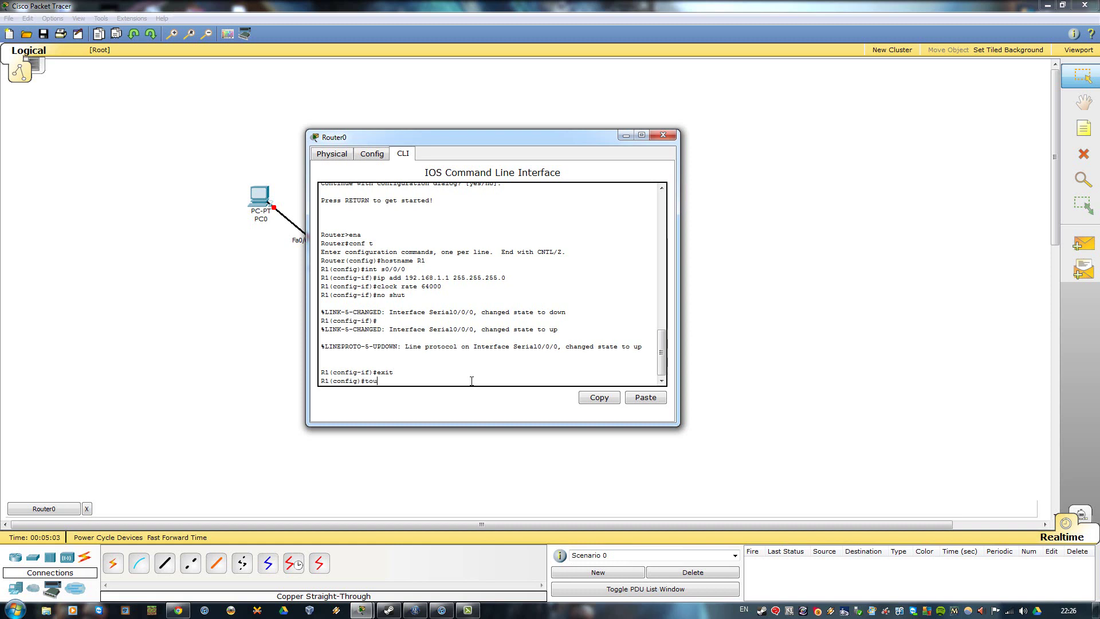
pyautogui.write('touter rip')
pyautogui.press('Return')
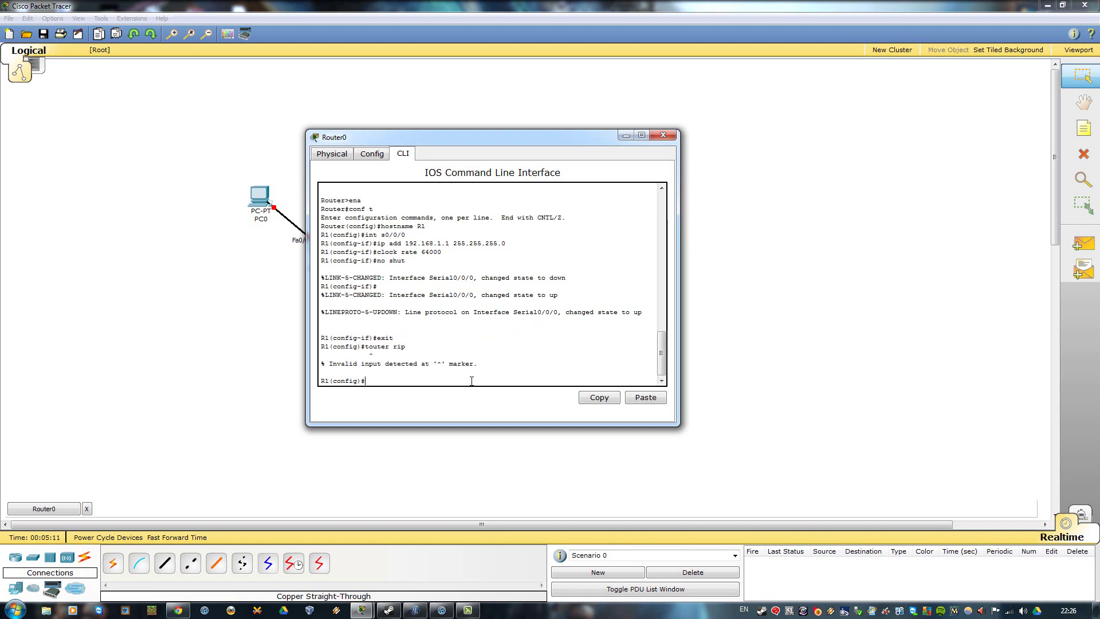
pyautogui.press('Up')
pyautogui.press('BackSpace')
pyautogui.write('router rip')
pyautogui.press('Return')
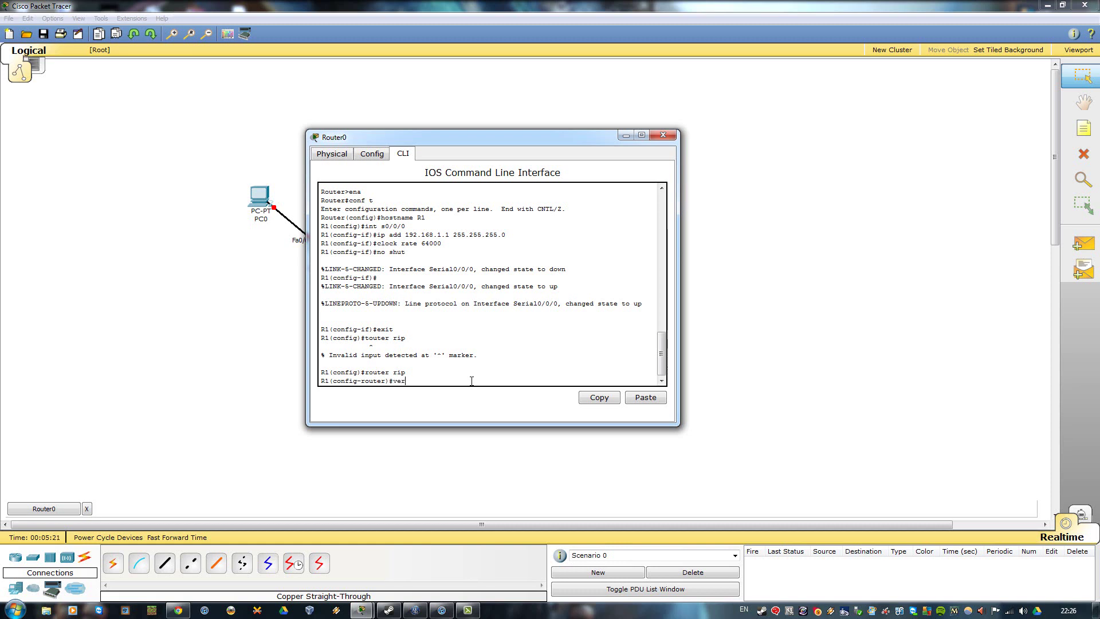
pyautogui.write('ver 2')
pyautogui.press('Return')
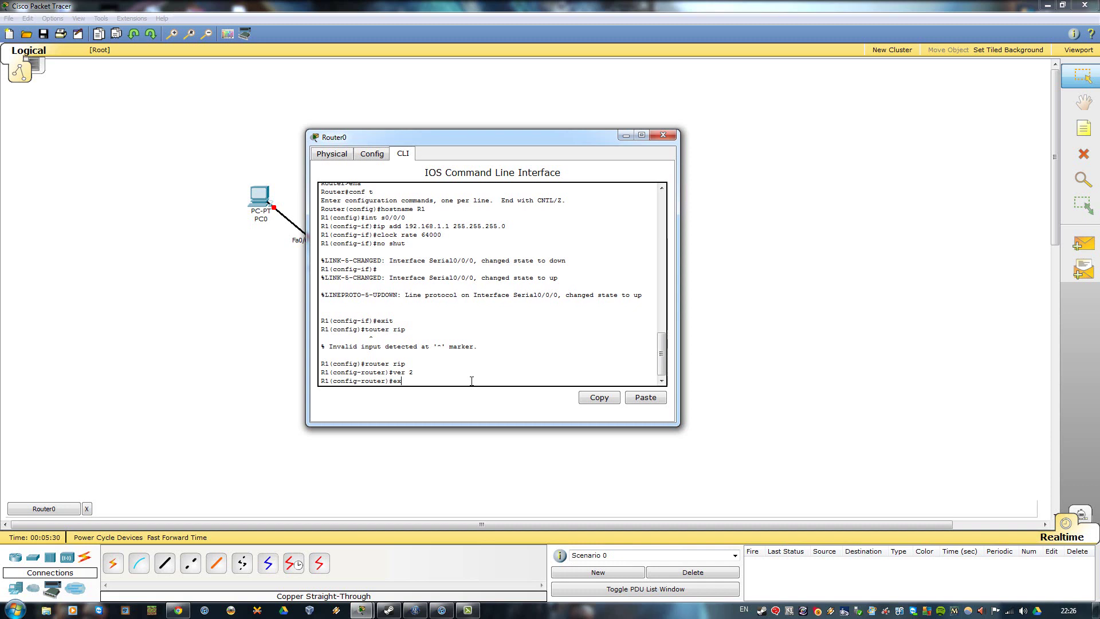
pyautogui.write('it')
pyautogui.press('Return')
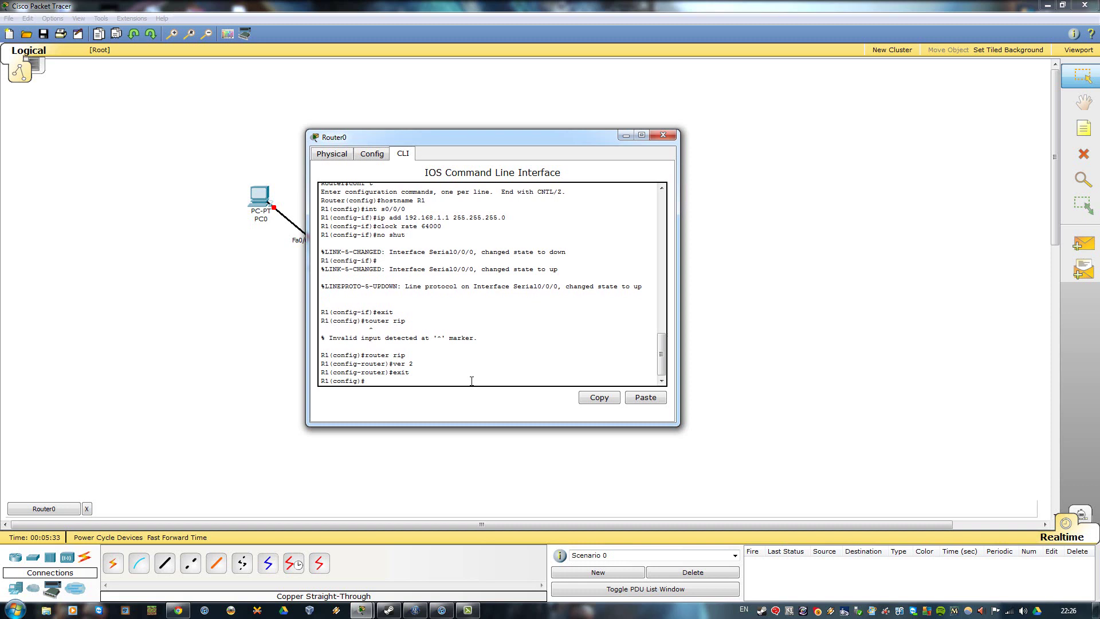
# Step: Give R1's FastEthernet0/0 address 192.168.2.1 255.255.255.0 and enable it with no shut
pyautogui.write('int fa0/0')
pyautogui.press('Return')
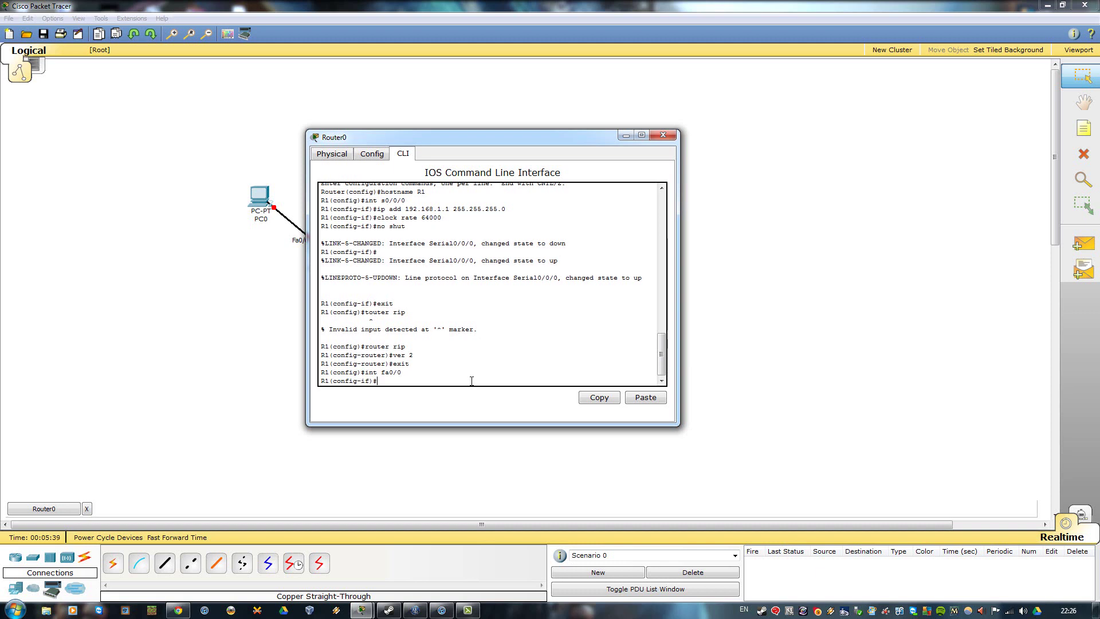
pyautogui.write('ip add')
pyautogui.write('192.168.2.1 255.255.255.0')
pyautogui.press('Return')
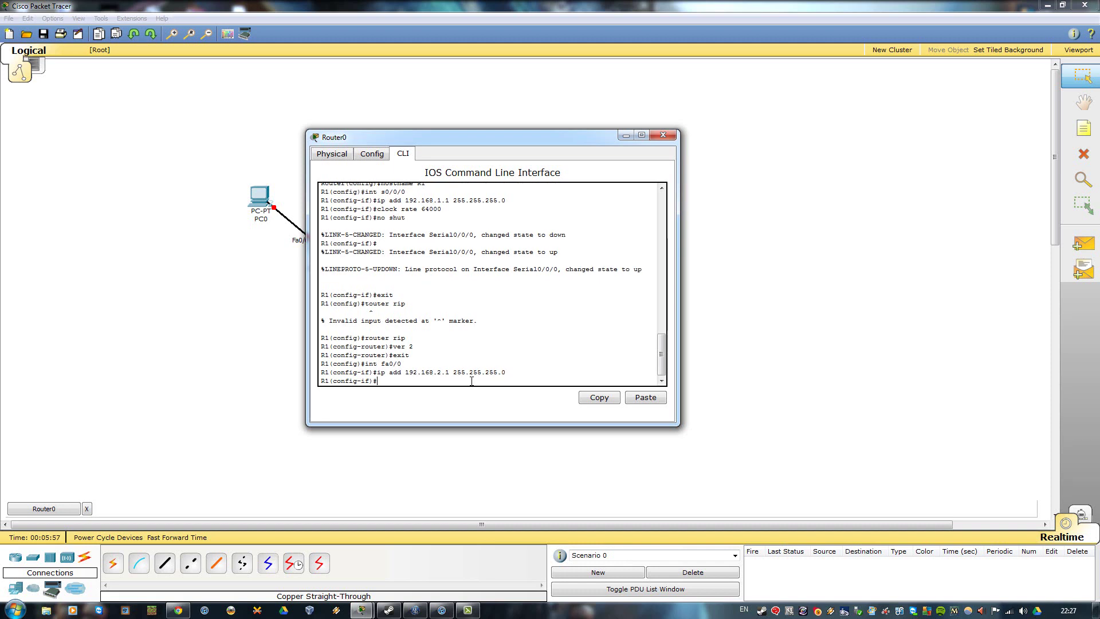
pyautogui.write('no shut')
pyautogui.press('Return')
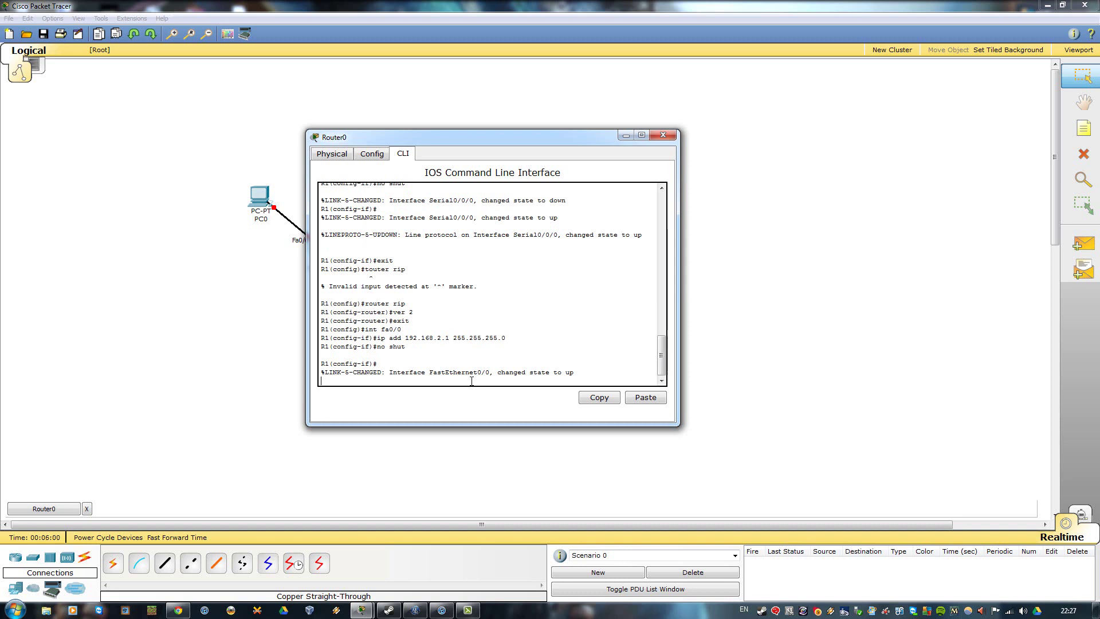
# Step: Change PC0's IP address to 192.168.2.2 in its IP Configuration
pyautogui.click(657, 134)
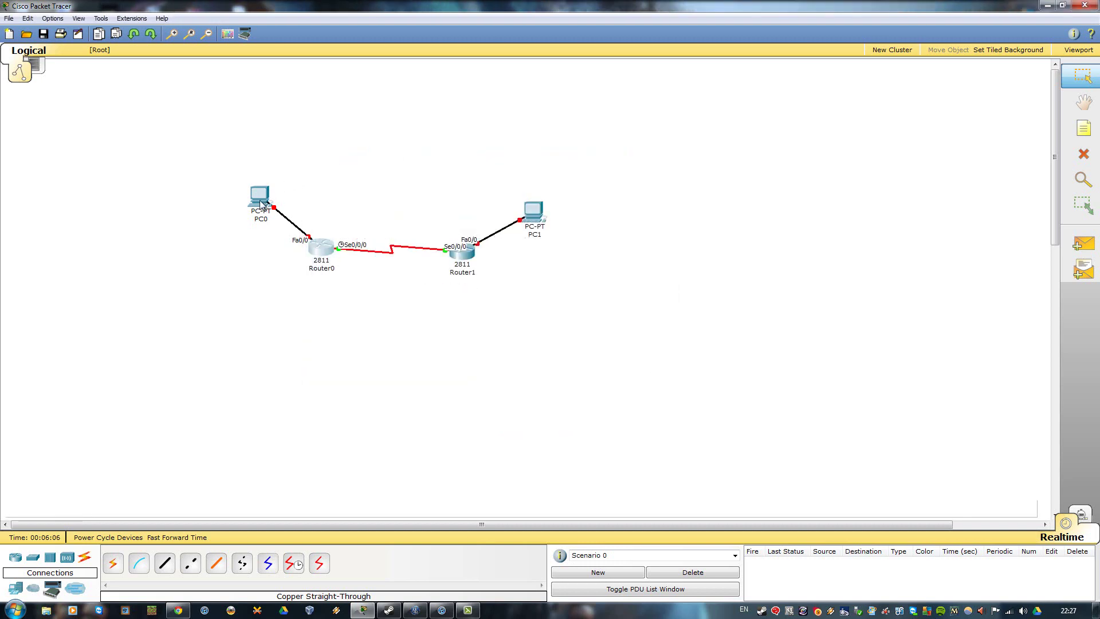
pyautogui.moveTo(261, 204)
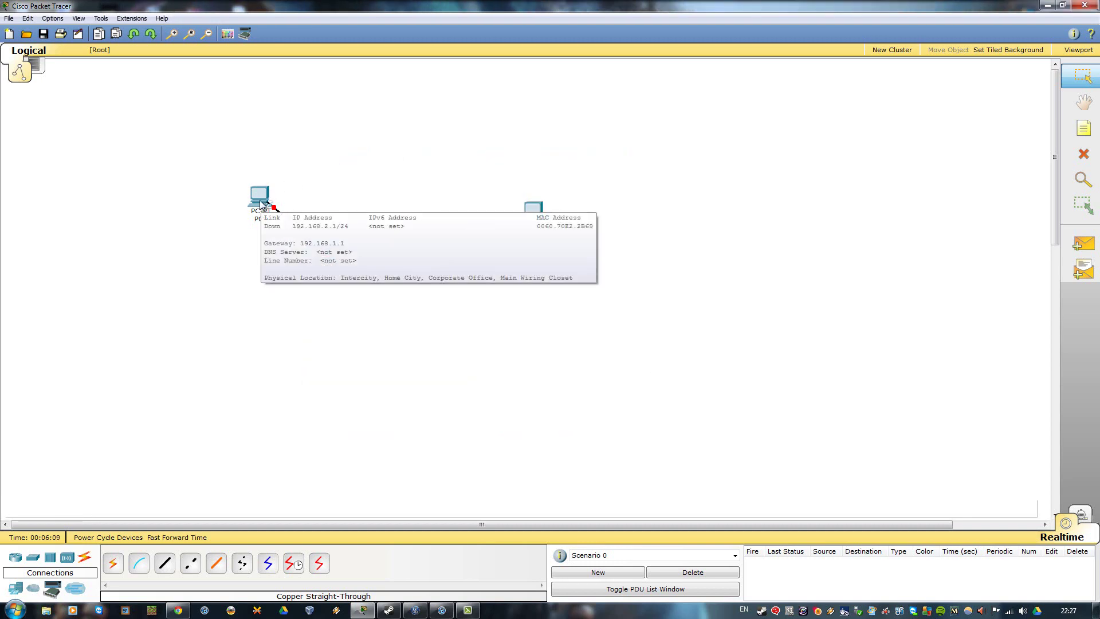
pyautogui.click(260, 203)
pyautogui.click(170, 178)
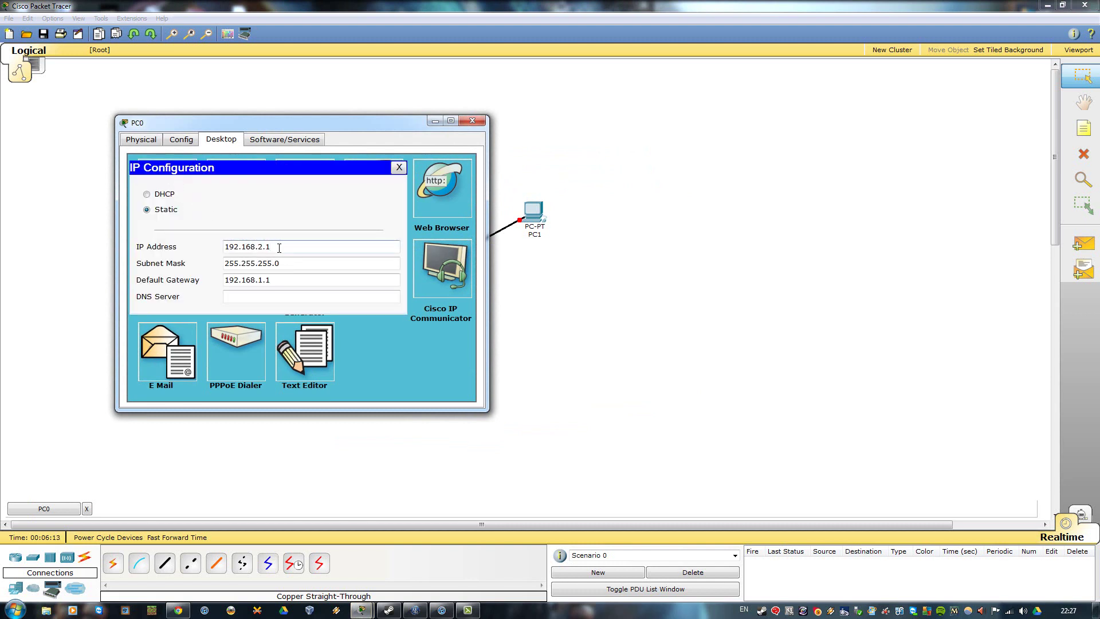
pyautogui.write('2')
pyautogui.click(472, 121)
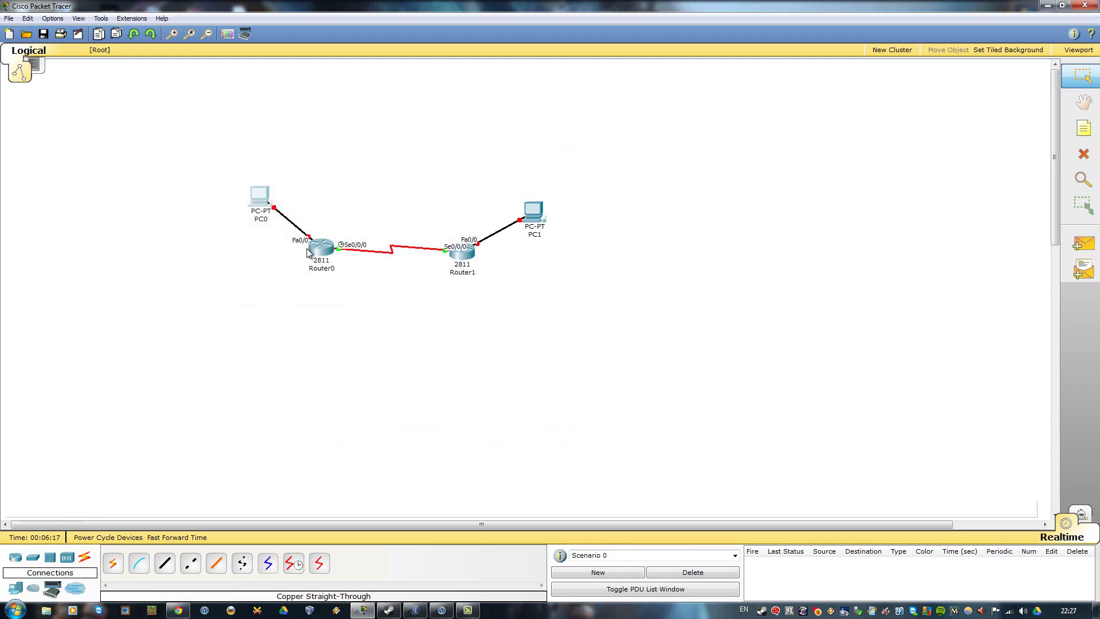
# Step: Correct PC0's default gateway to 192.168.2.1
pyautogui.moveTo(316, 251)
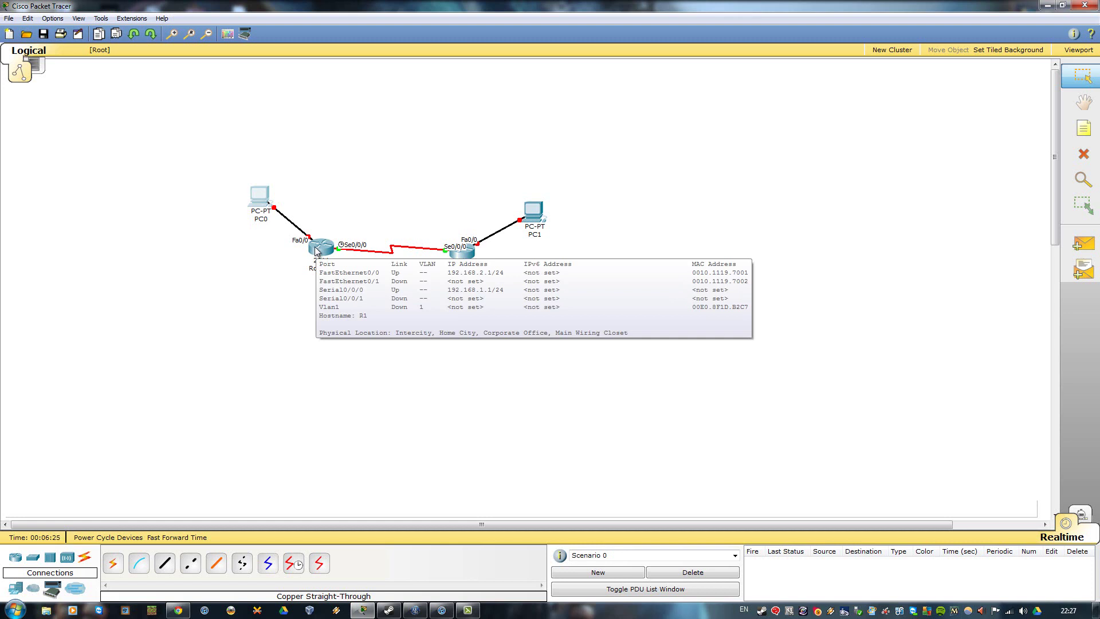
pyautogui.moveTo(259, 200)
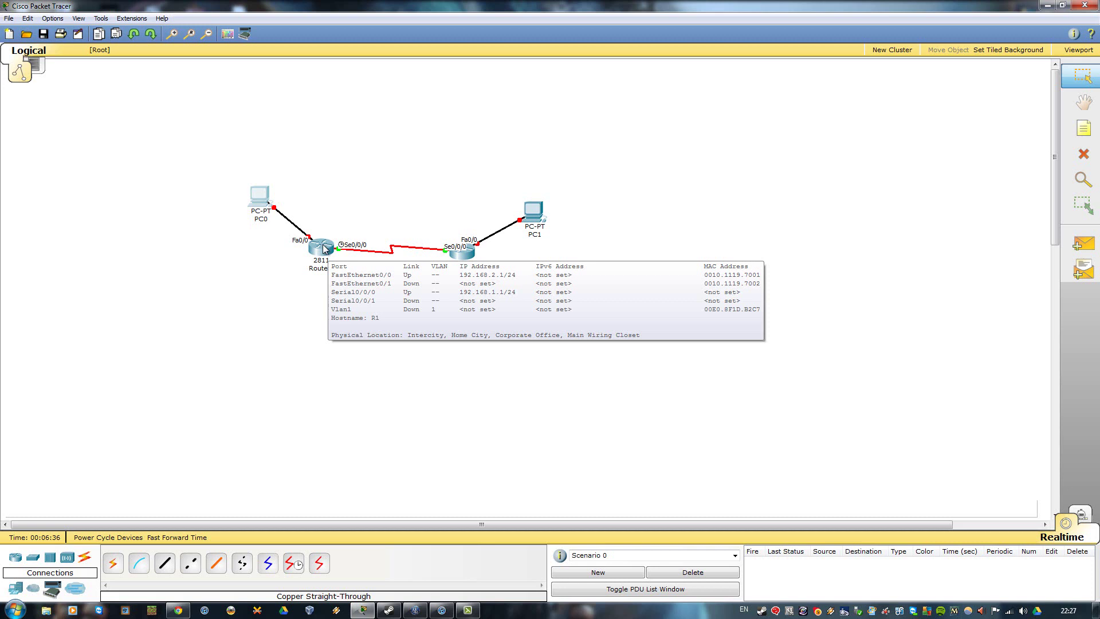
pyautogui.click(259, 196)
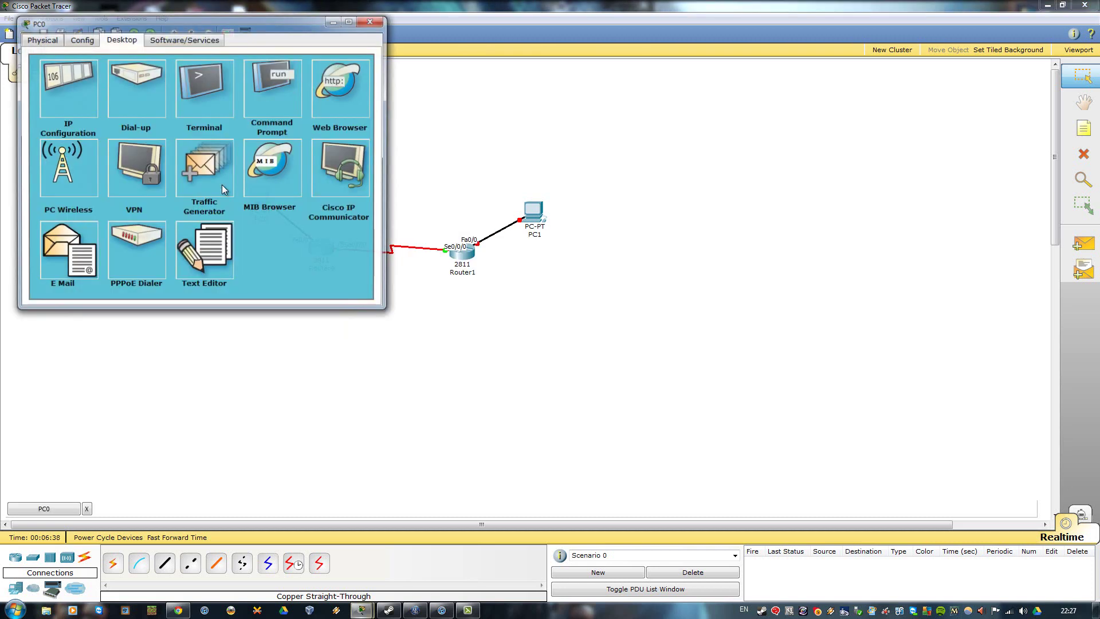
pyautogui.click(48, 86)
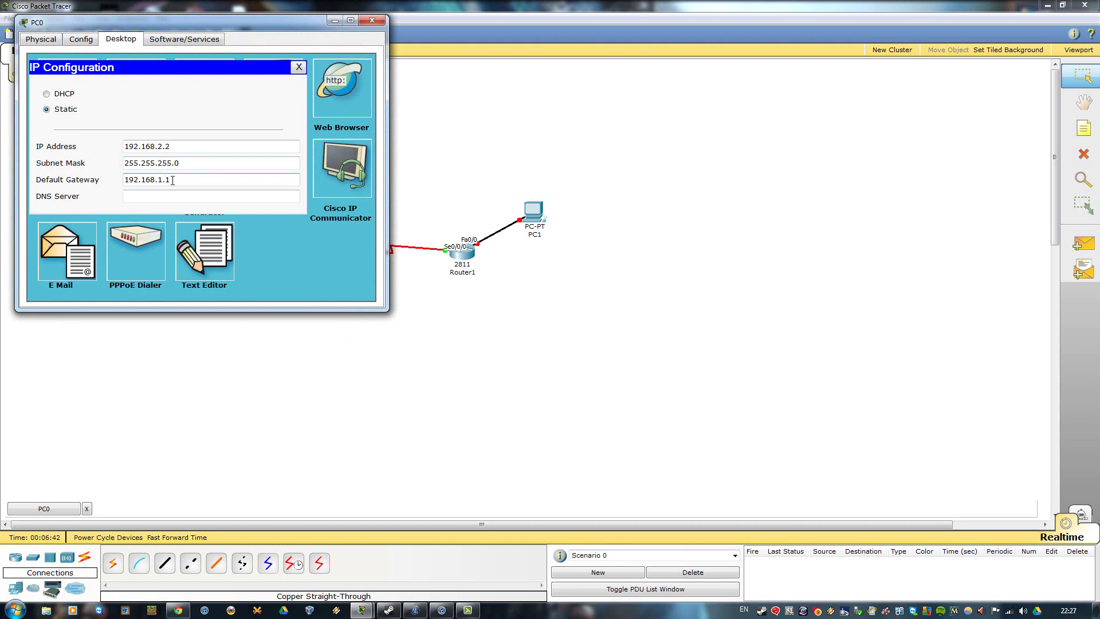
pyautogui.press('Left')
pyautogui.press('Left')
pyautogui.press('BackSpace')
pyautogui.write('2')
pyautogui.click(370, 22)
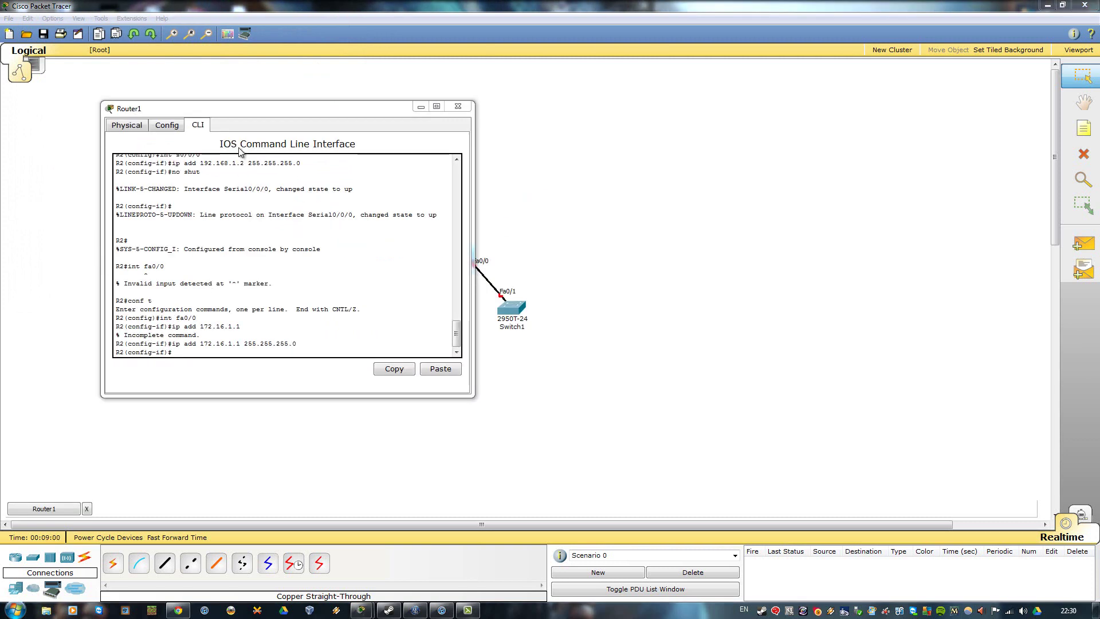
# Step: Bring up Router1's FastEthernet0/0 with no shutdown and close its console
pyautogui.moveTo(251, 111); pyautogui.dragTo(563, 140)
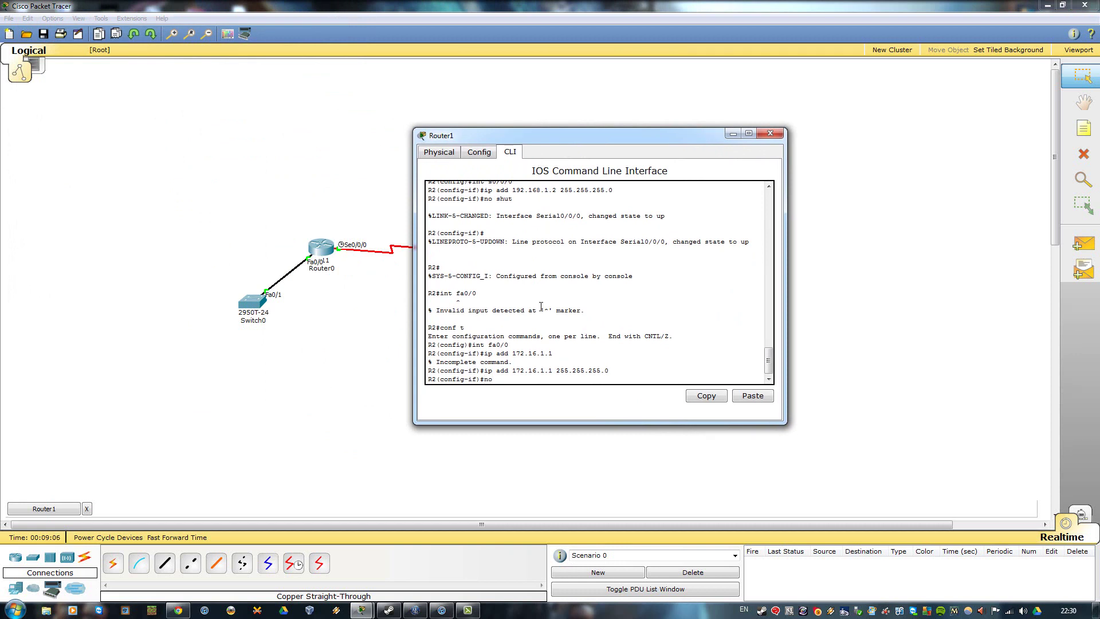
pyautogui.write('ut')
pyautogui.press('Return')
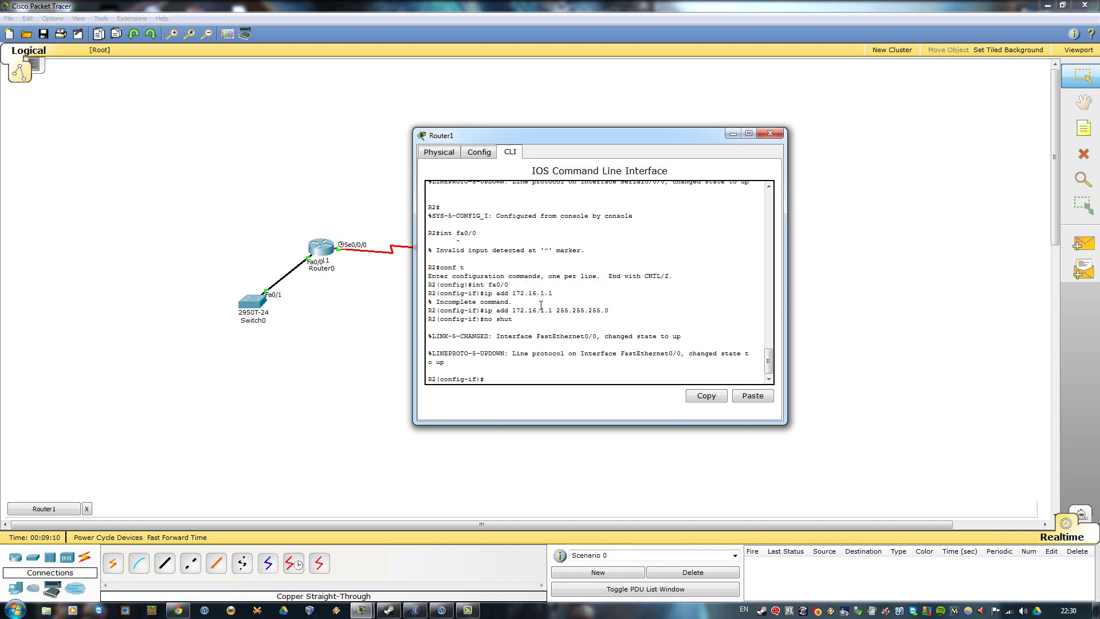
pyautogui.moveTo(648, 135); pyautogui.dragTo(654, 155)
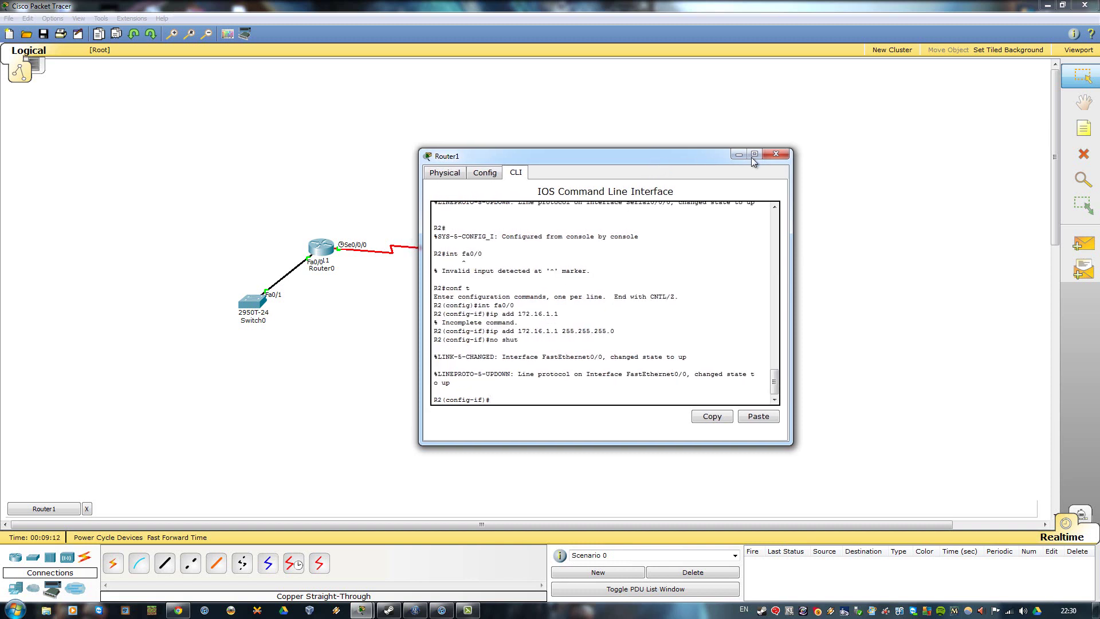
pyautogui.click(775, 153)
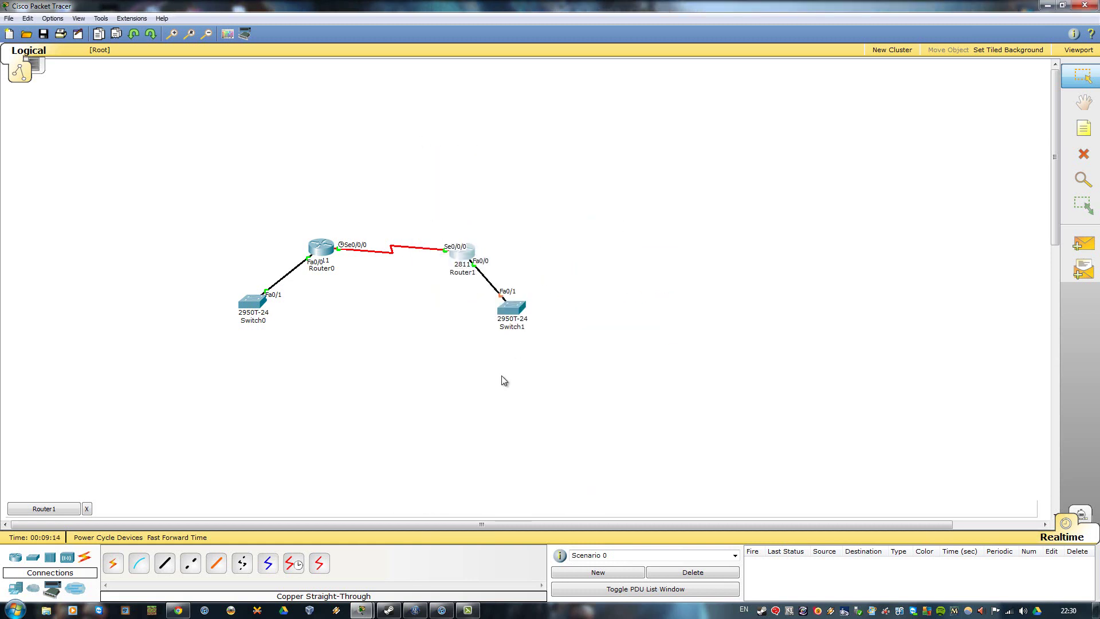
# Step: Place two generic PCs, PC2 below Switch0 and PC3 below Switch1
pyautogui.click(17, 588)
pyautogui.click(113, 563)
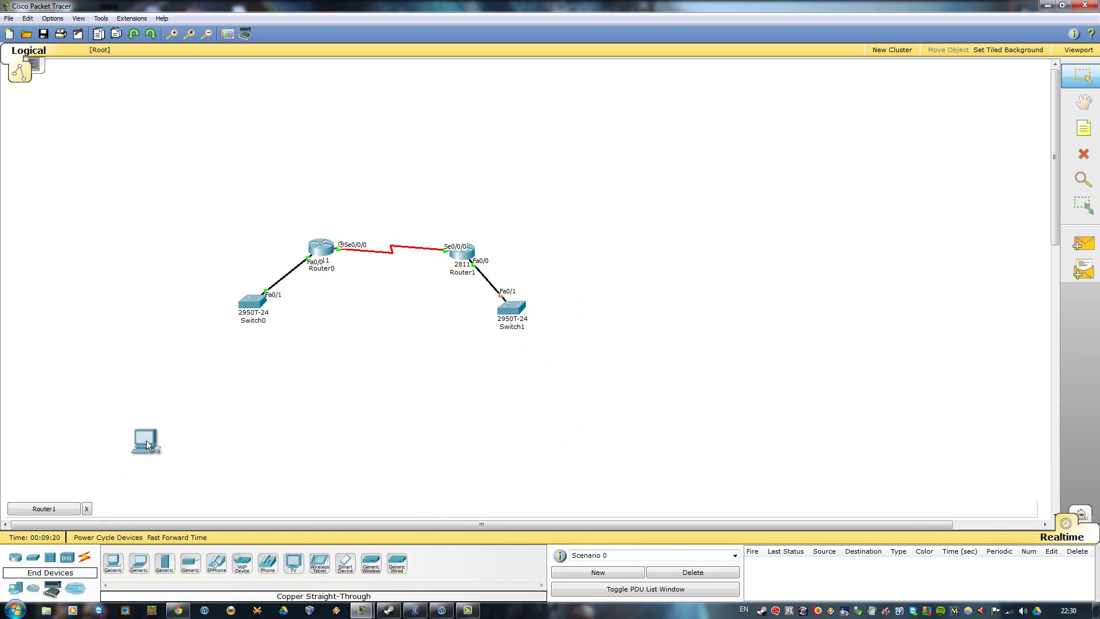
pyautogui.click(195, 381)
pyautogui.click(113, 563)
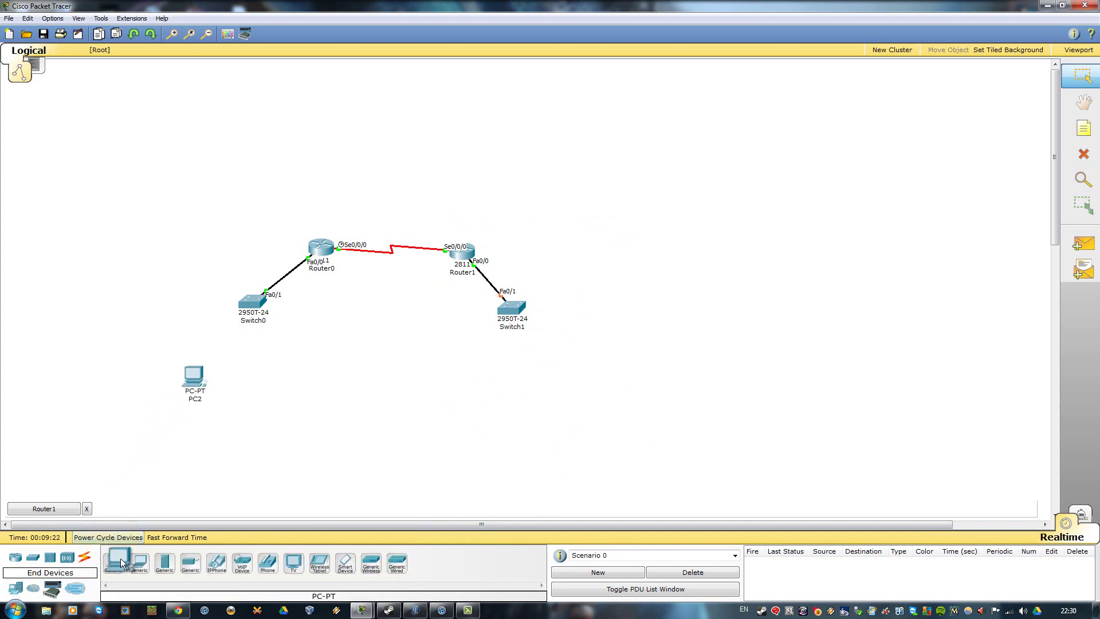
pyautogui.click(544, 385)
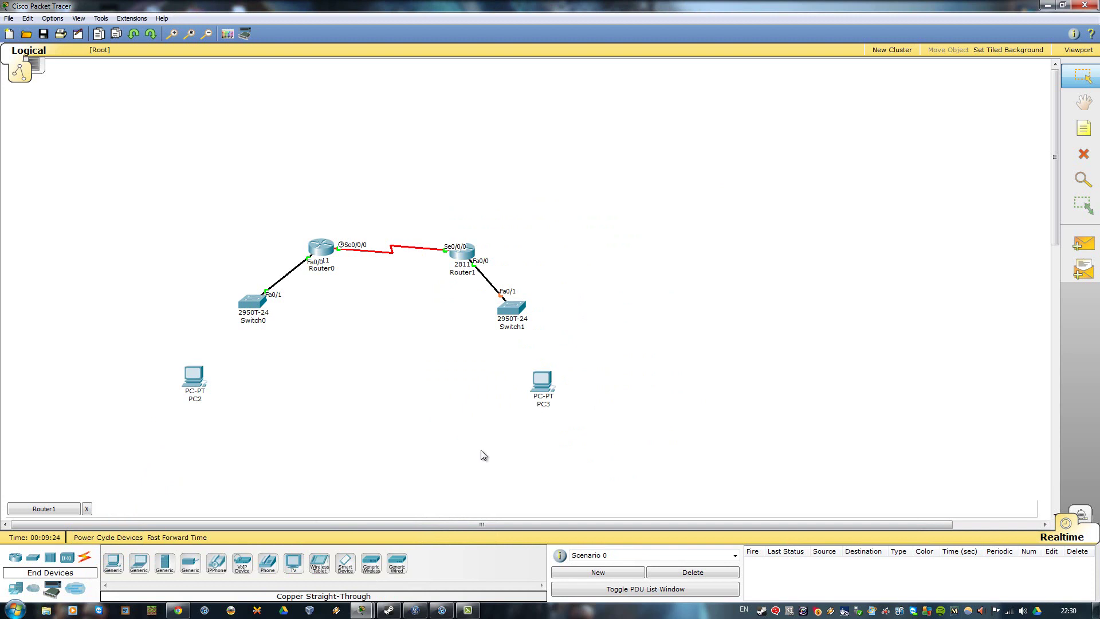
# Step: Connect PC2's FastEthernet to Switch0's Fa0/2 with a copper straight-through cable
pyautogui.click(86, 559)
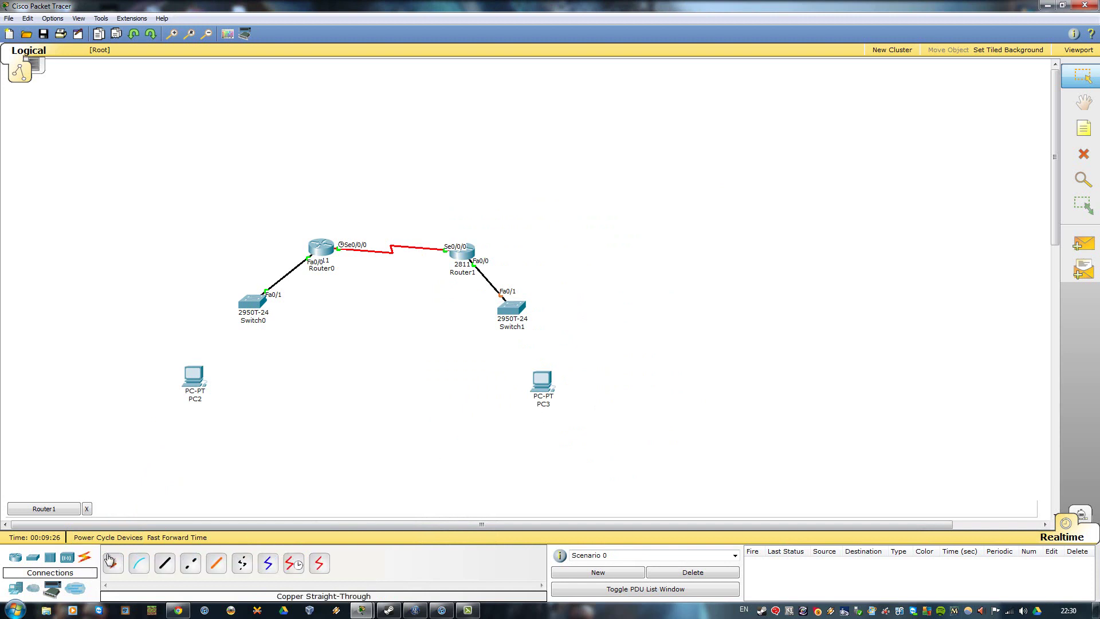
pyautogui.click(162, 565)
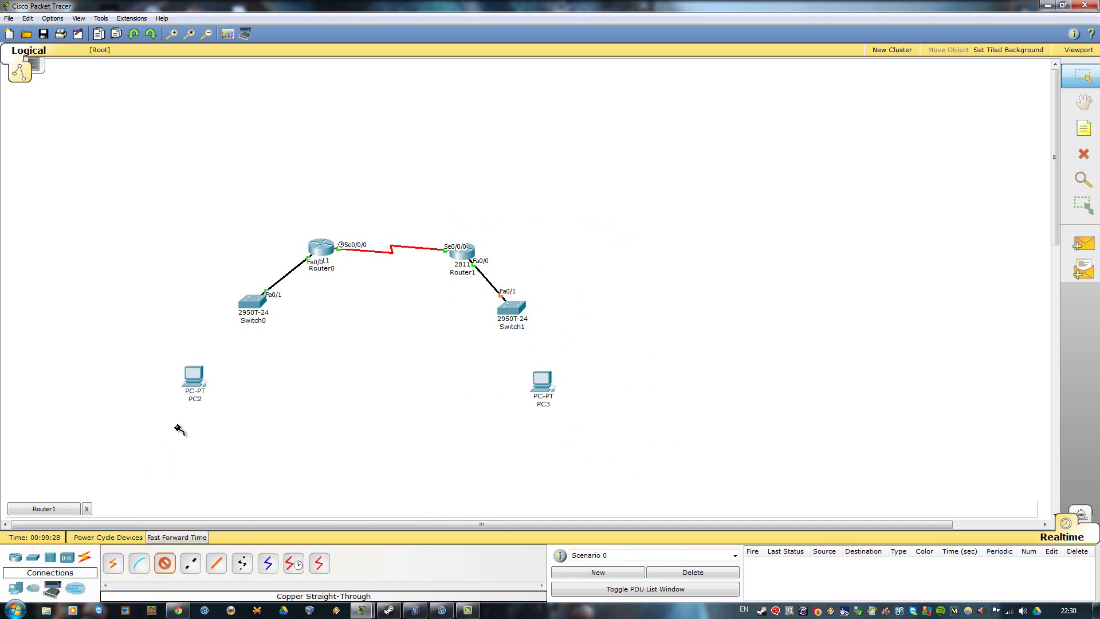
pyautogui.click(192, 378)
pyautogui.click(219, 385)
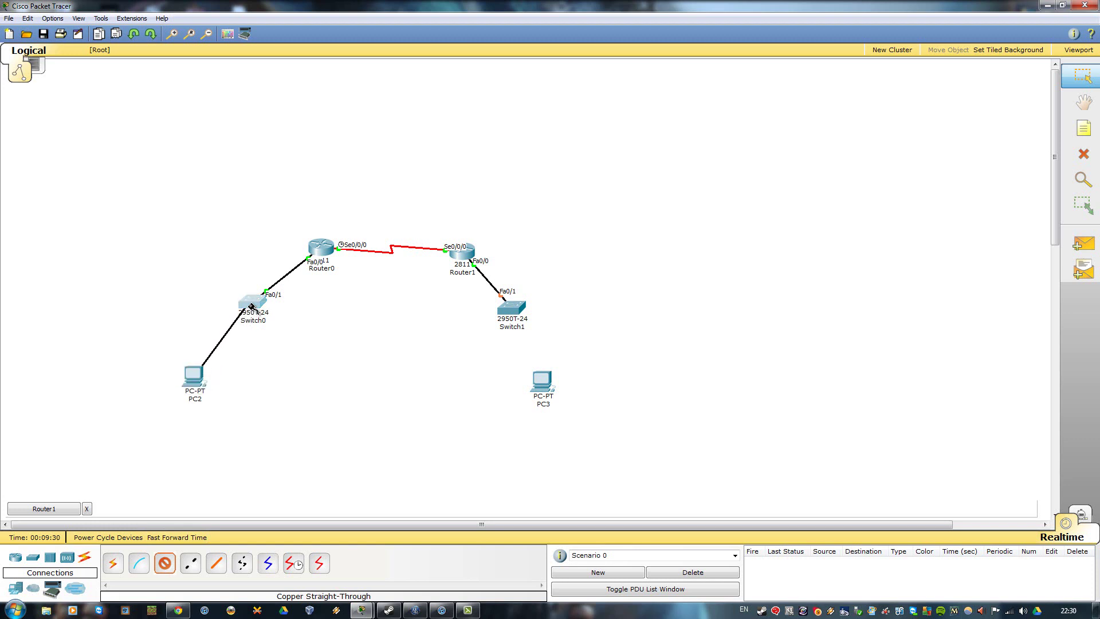
pyautogui.click(254, 302)
pyautogui.click(267, 313)
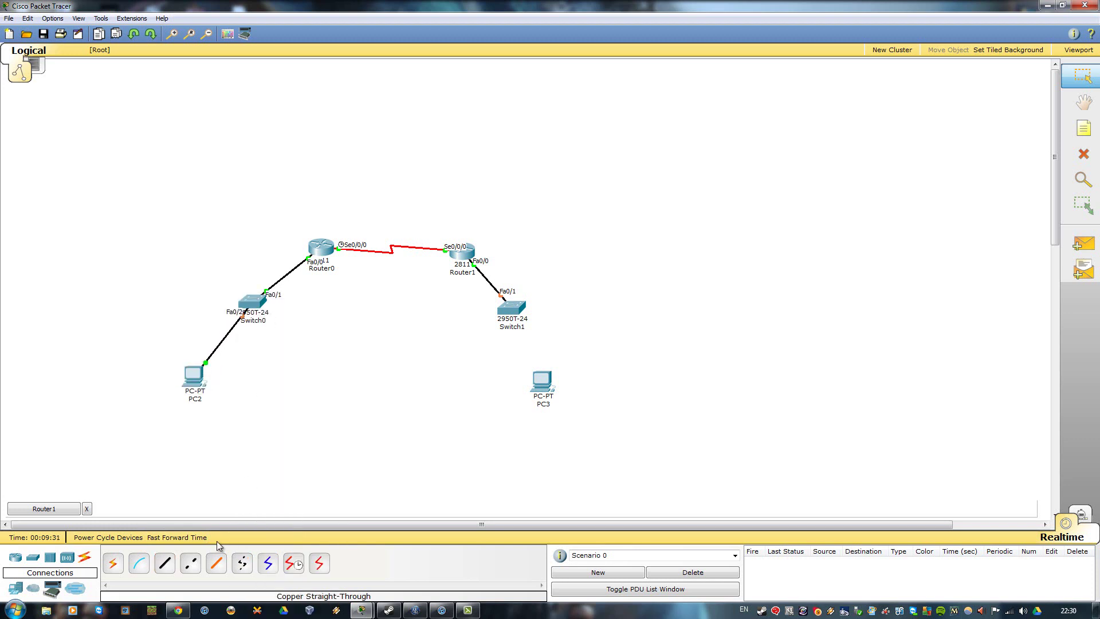
# Step: Connect PC3's FastEthernet to Switch1's FastEthernet0/2 with a straight-through cable
pyautogui.click(165, 563)
pyautogui.click(542, 382)
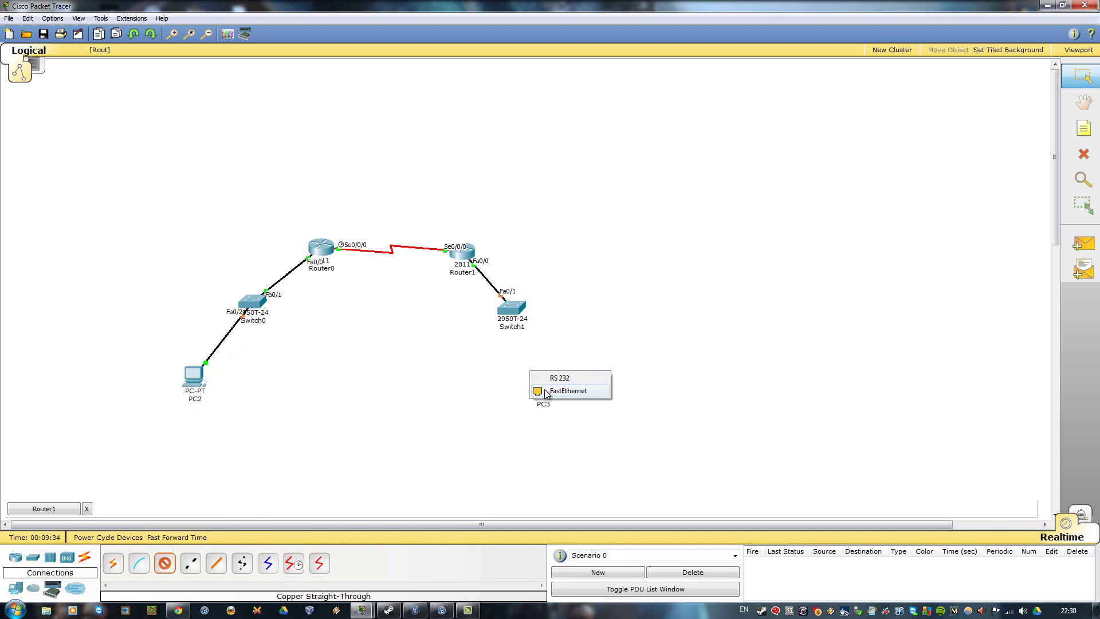
pyautogui.click(551, 395)
pyautogui.click(515, 311)
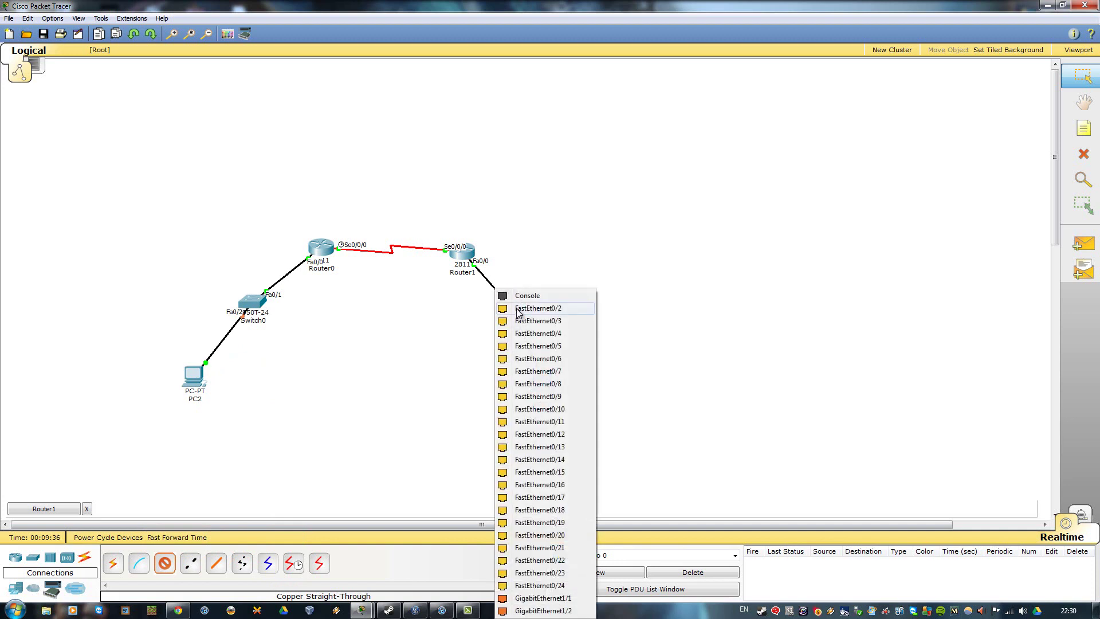
pyautogui.click(520, 321)
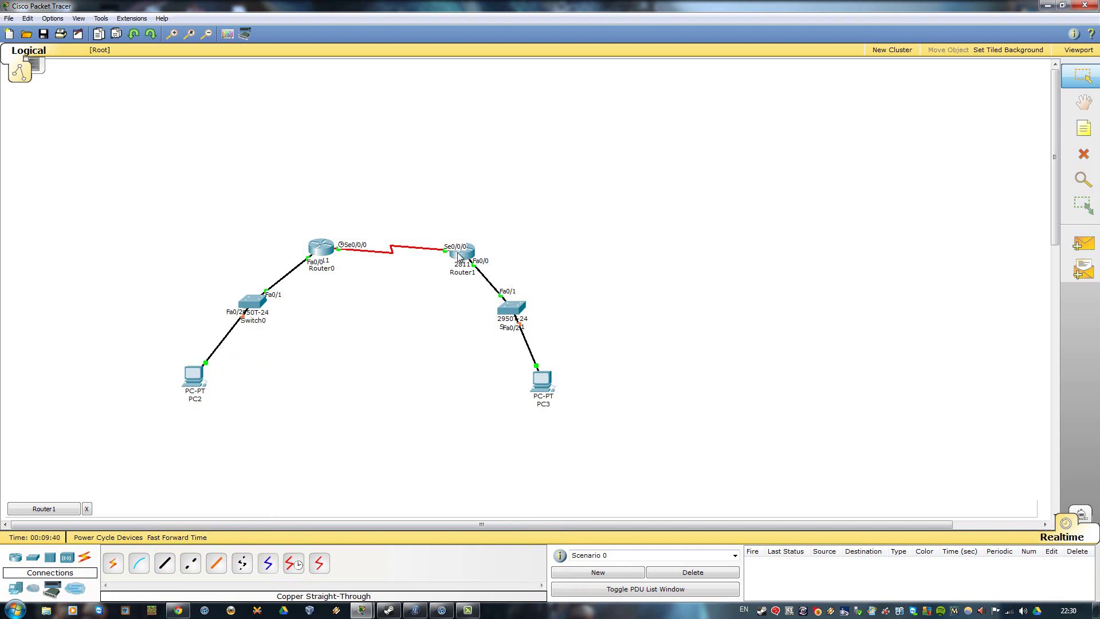
pyautogui.moveTo(459, 257)
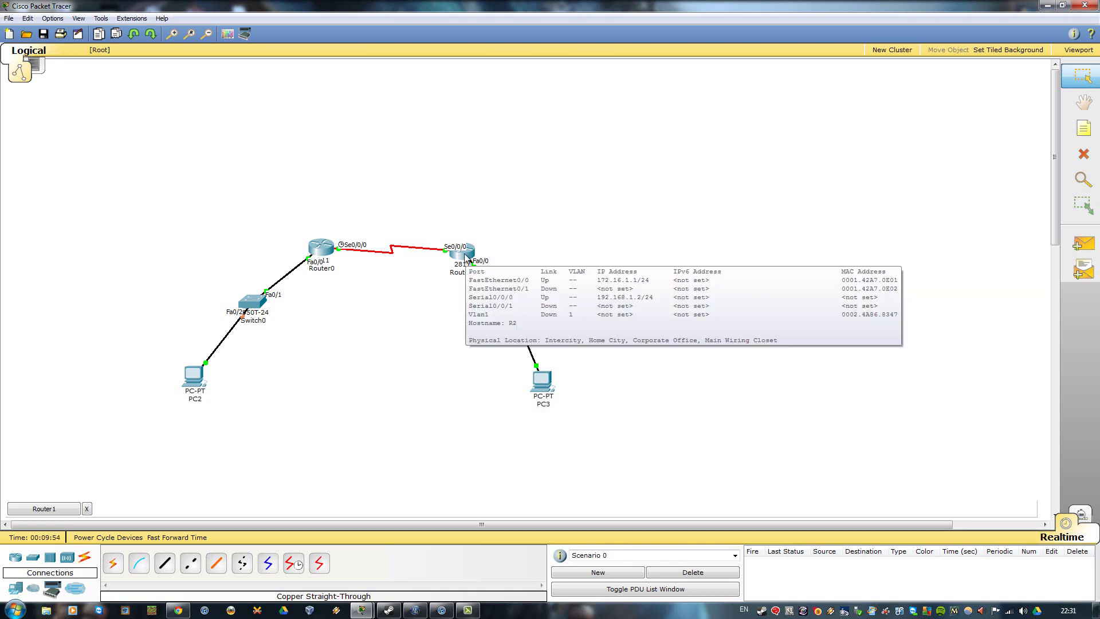
# Step: Give PC3 static IP 172.16.1.2, mask 255.255.0.0 and gateway 172.16.1.1
pyautogui.click(543, 382)
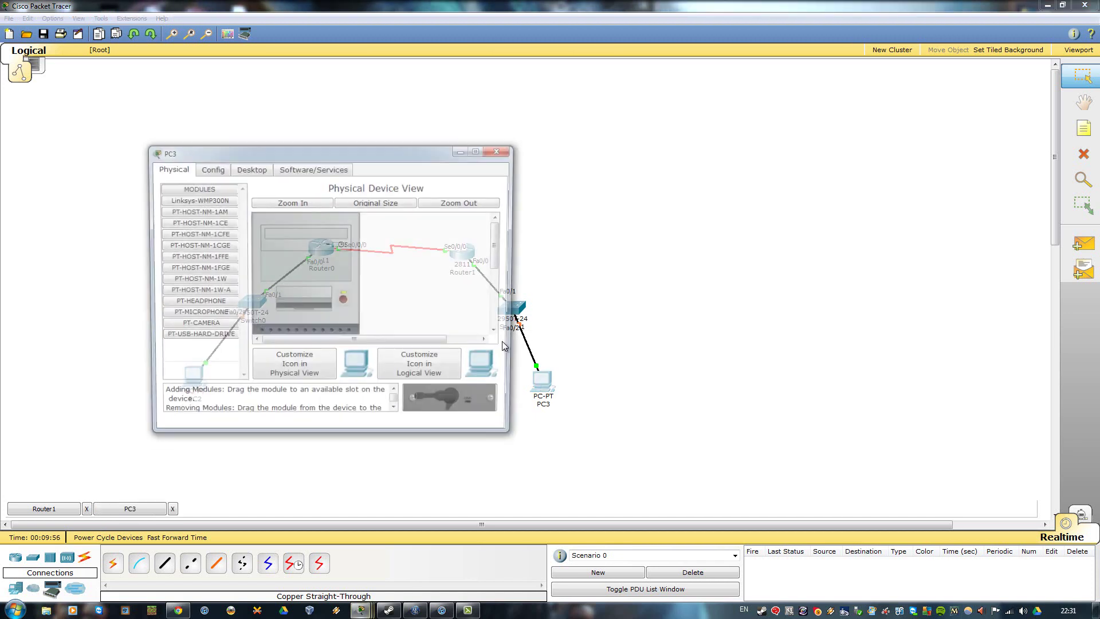
pyautogui.click(223, 167)
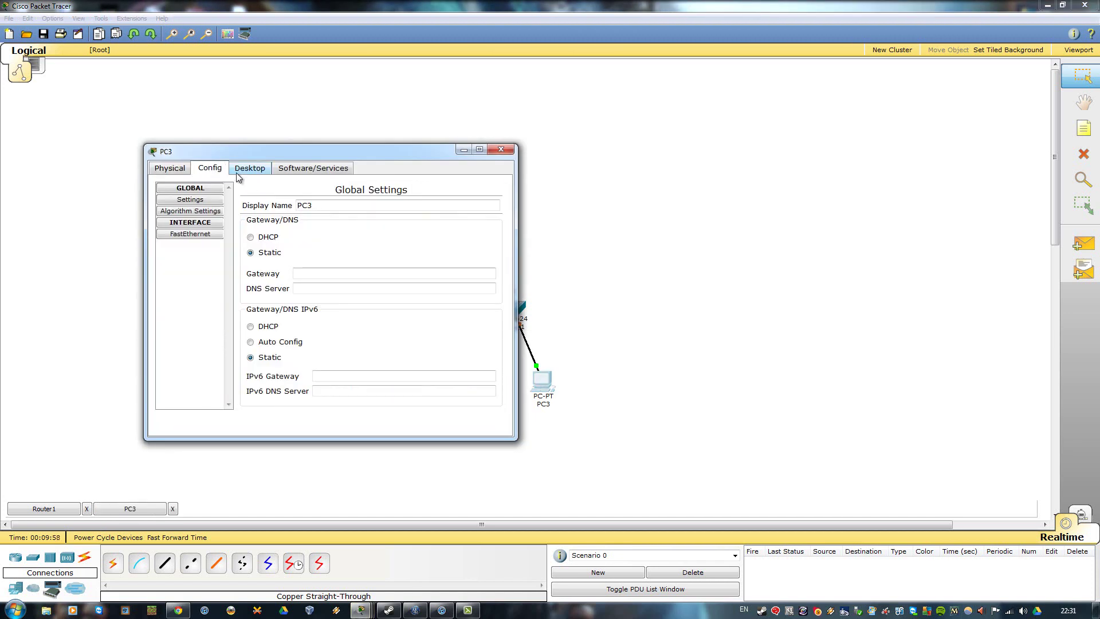
pyautogui.click(243, 169)
pyautogui.click(201, 224)
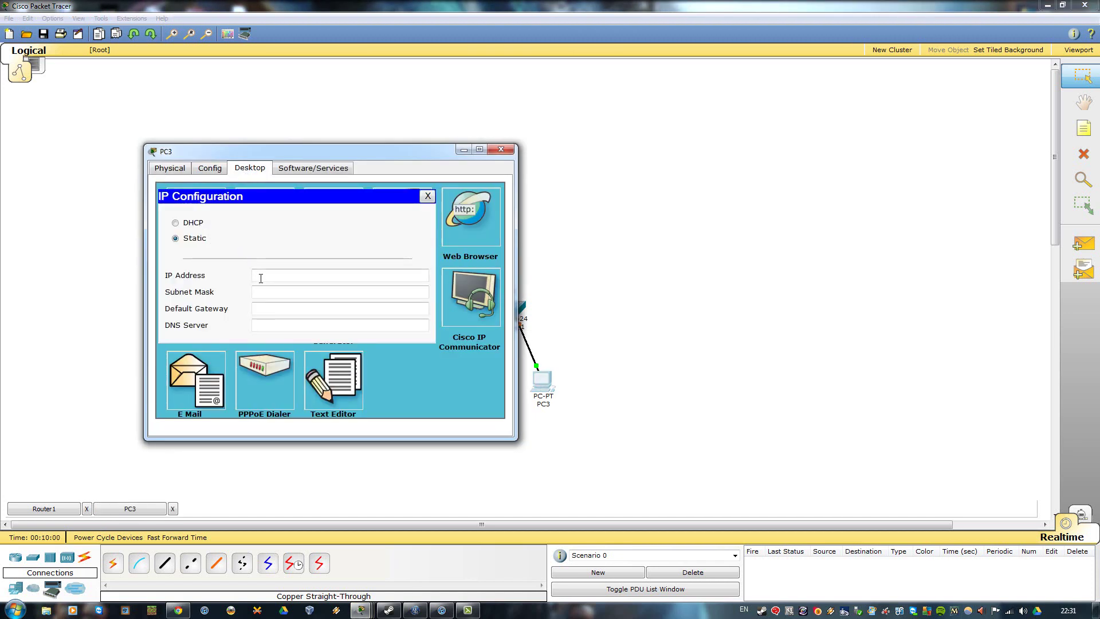
pyautogui.click(260, 277)
pyautogui.write('172.16.1.2')
pyautogui.click(298, 291)
pyautogui.click(302, 308)
pyautogui.write('172.16.1.1')
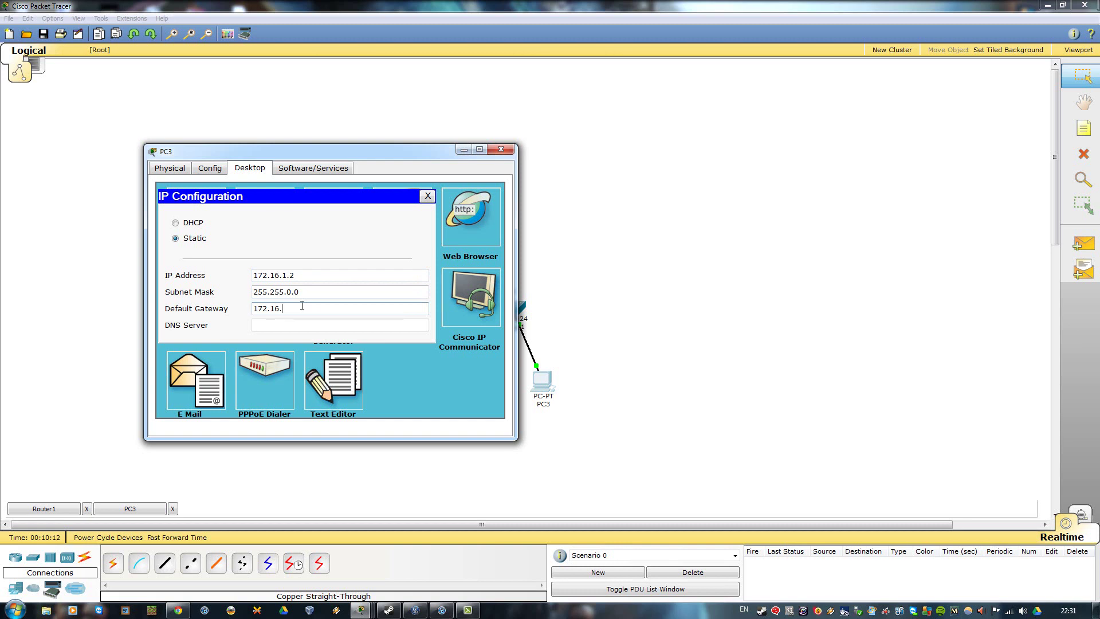
pyautogui.click(501, 150)
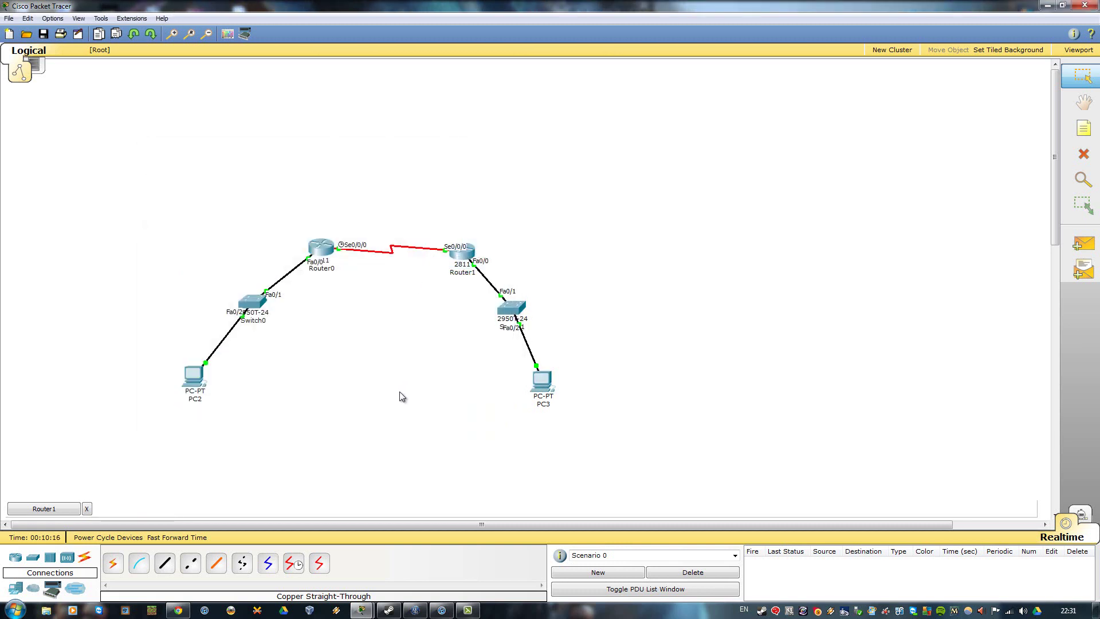
pyautogui.click(541, 393)
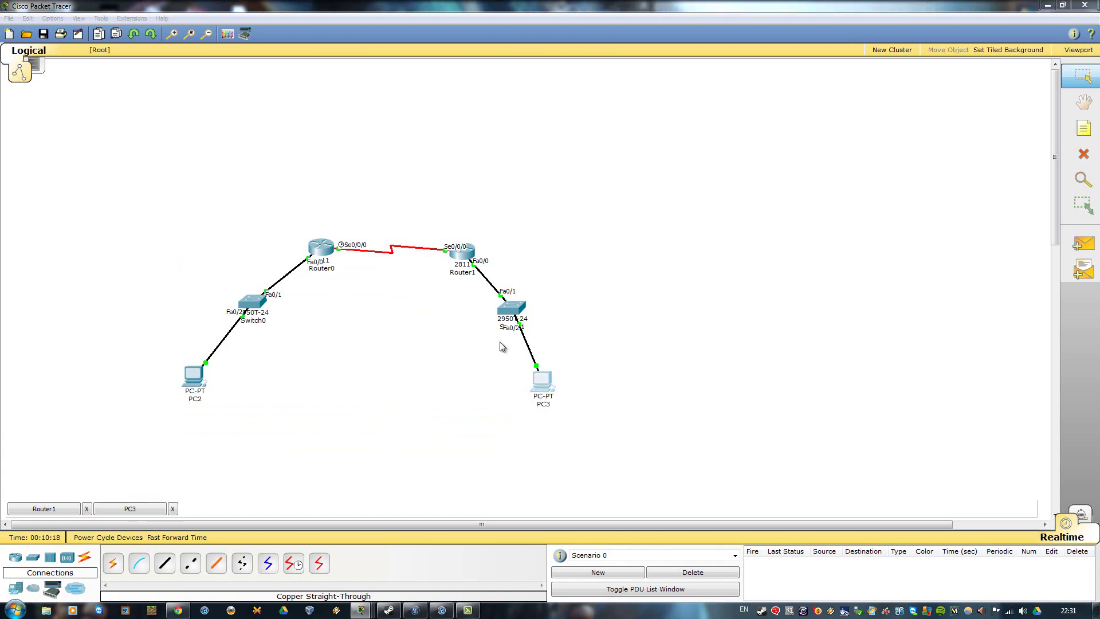
# Step: From PC3, ping 172.16.1.1 (four replies) and 192.168.1.1 (times out)
pyautogui.click(294, 111)
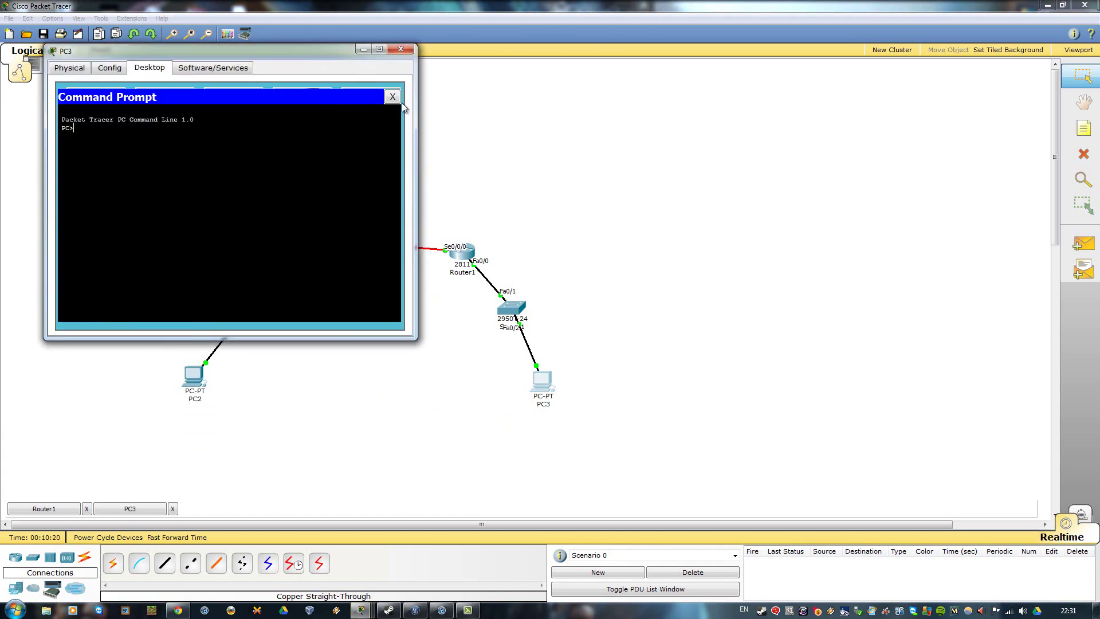
pyautogui.write('ping 172.16.1.1')
pyautogui.press('Return')
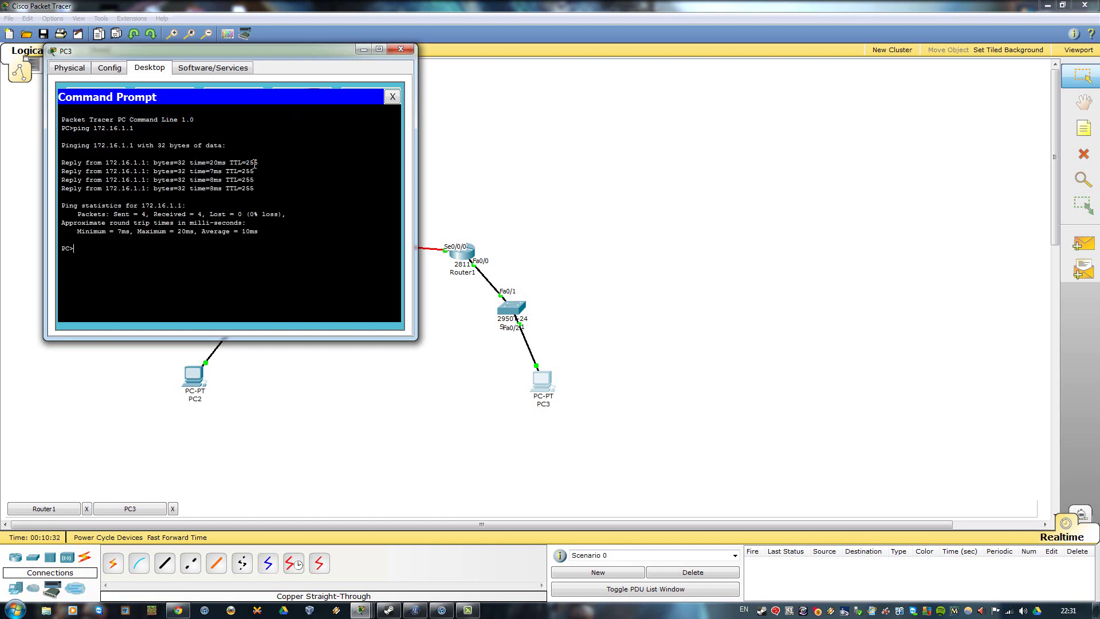
pyautogui.moveTo(251, 52); pyautogui.dragTo(710, 152)
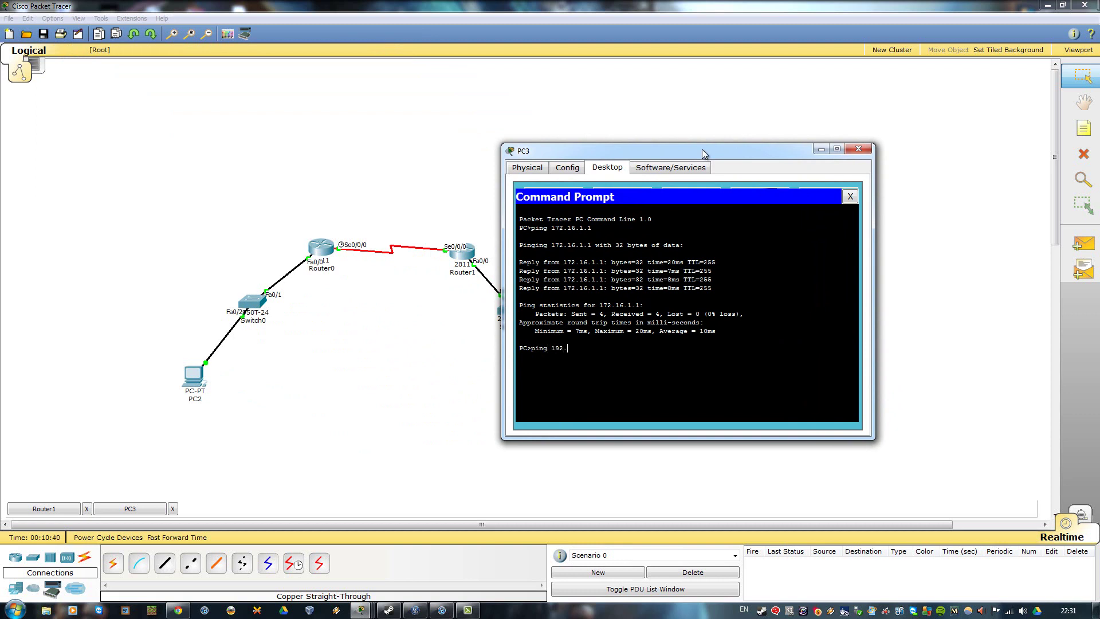
pyautogui.write('168.1.1')
pyautogui.press('Return')
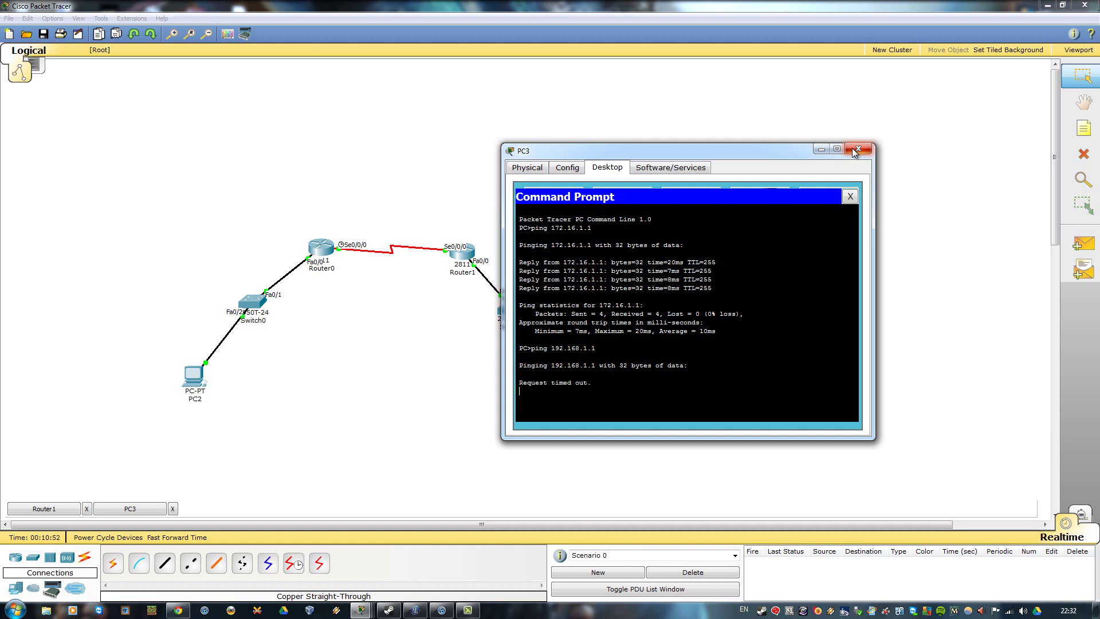
pyautogui.click(856, 150)
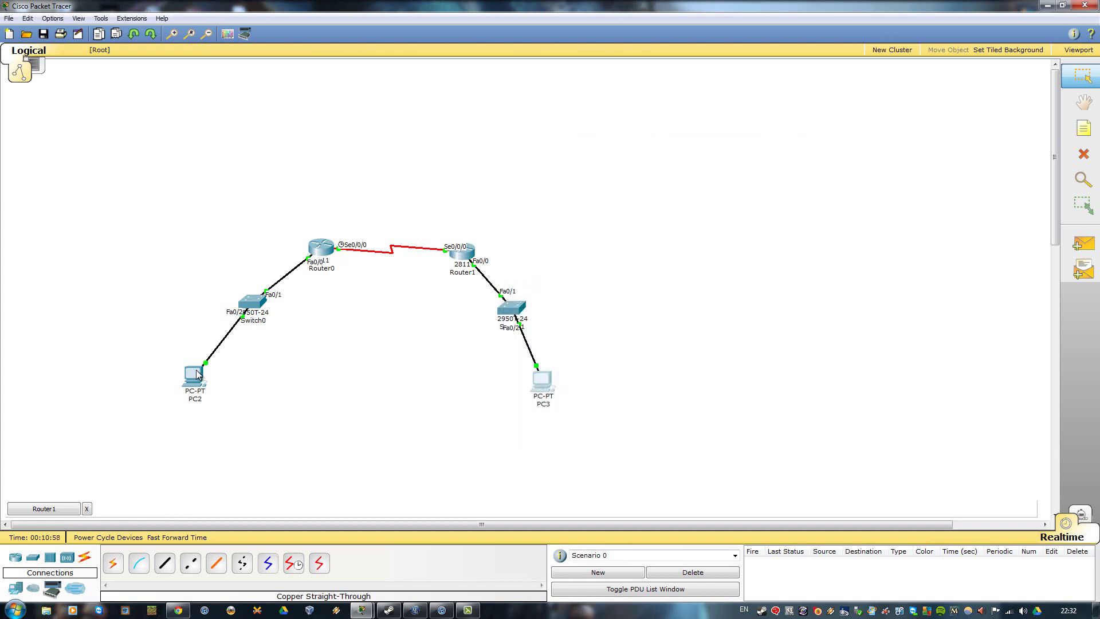
# Step: Set PC2 to IP 192.168.2.2, mask 255.255.255.0, gateway 192.168.2.1
pyautogui.click(197, 373)
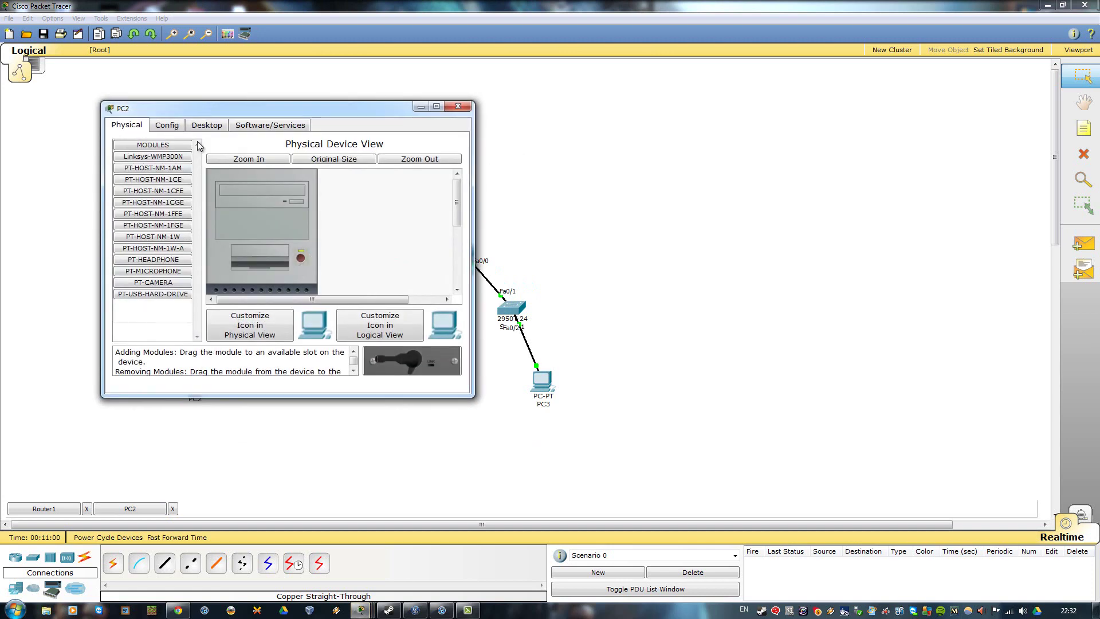
pyautogui.click(196, 128)
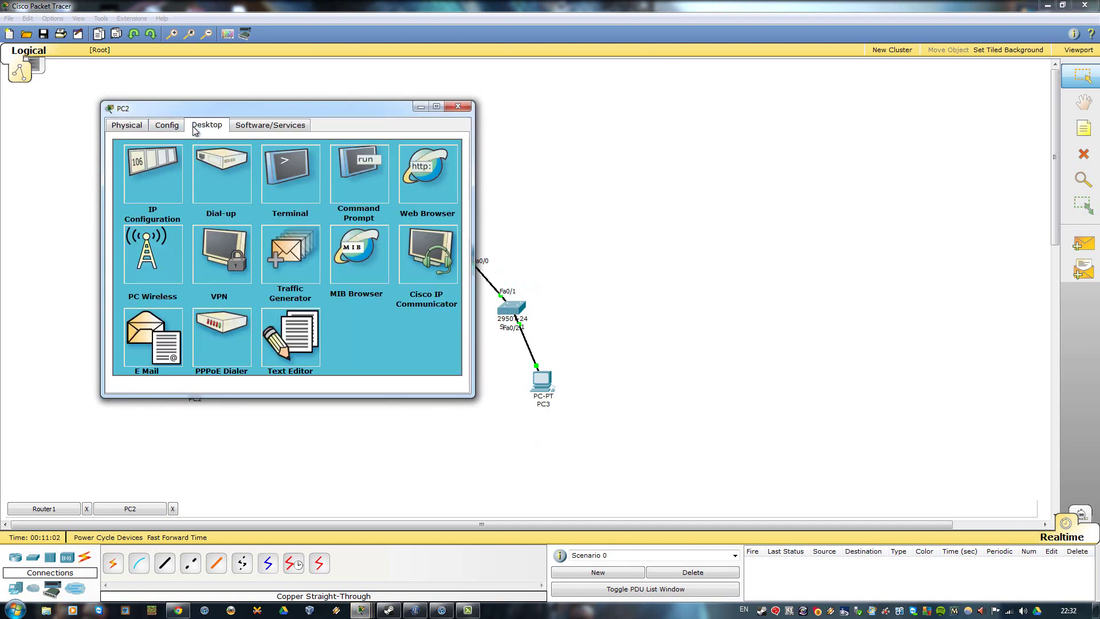
pyautogui.click(160, 165)
pyautogui.moveTo(247, 109); pyautogui.dragTo(577, 112)
pyautogui.click(304, 376)
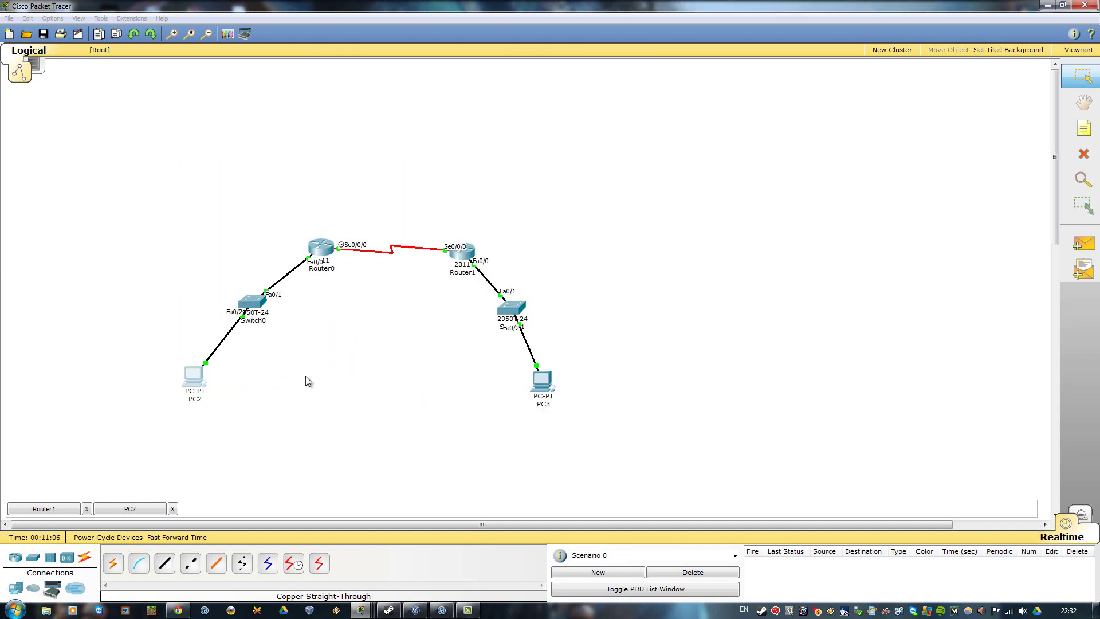
pyautogui.moveTo(263, 304)
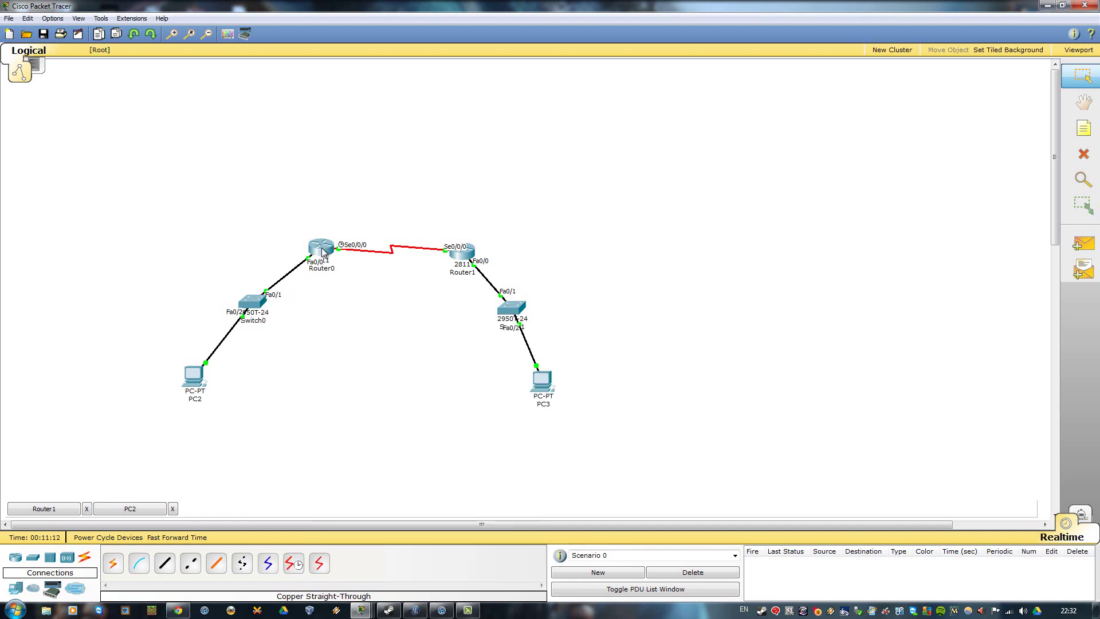
pyautogui.moveTo(324, 253)
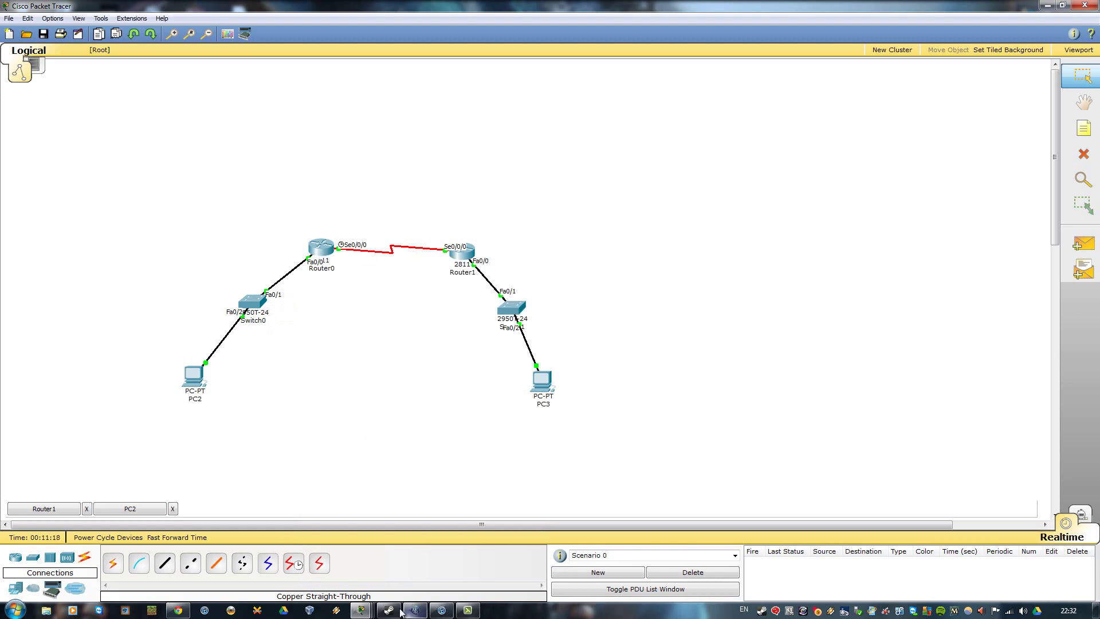
pyautogui.click(361, 610)
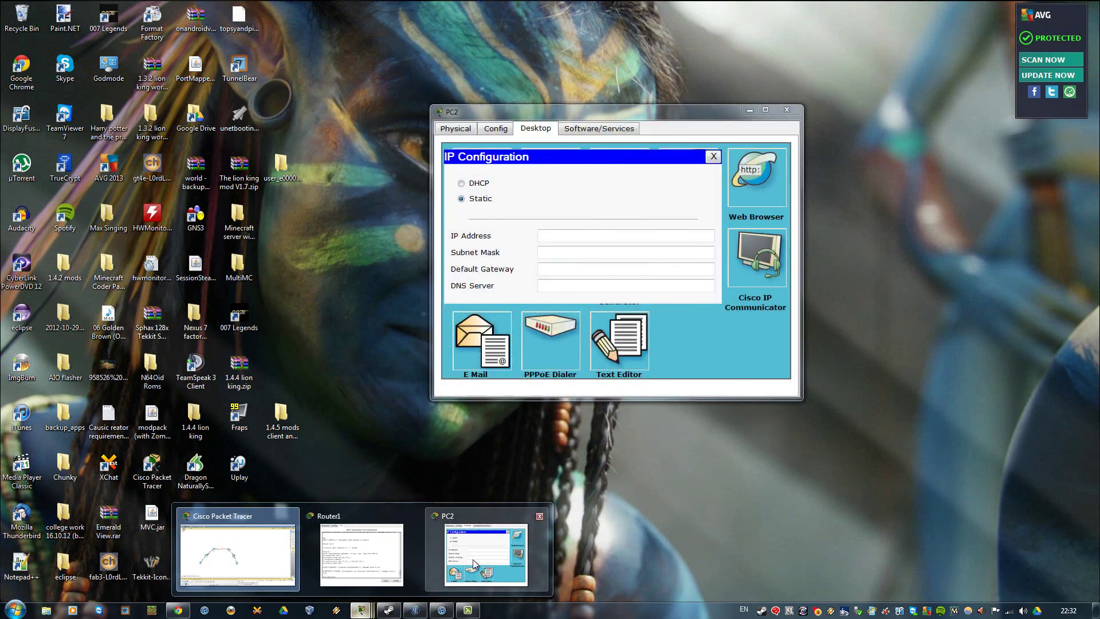
pyautogui.click(473, 559)
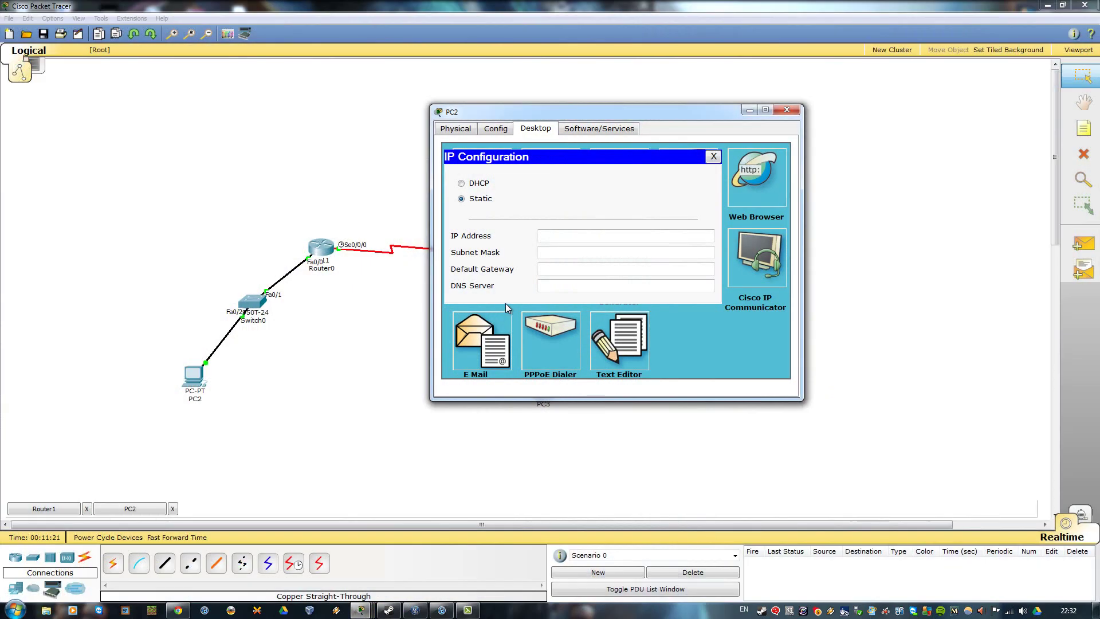
pyautogui.click(552, 241)
pyautogui.write('192.168.2.2')
pyautogui.click(557, 252)
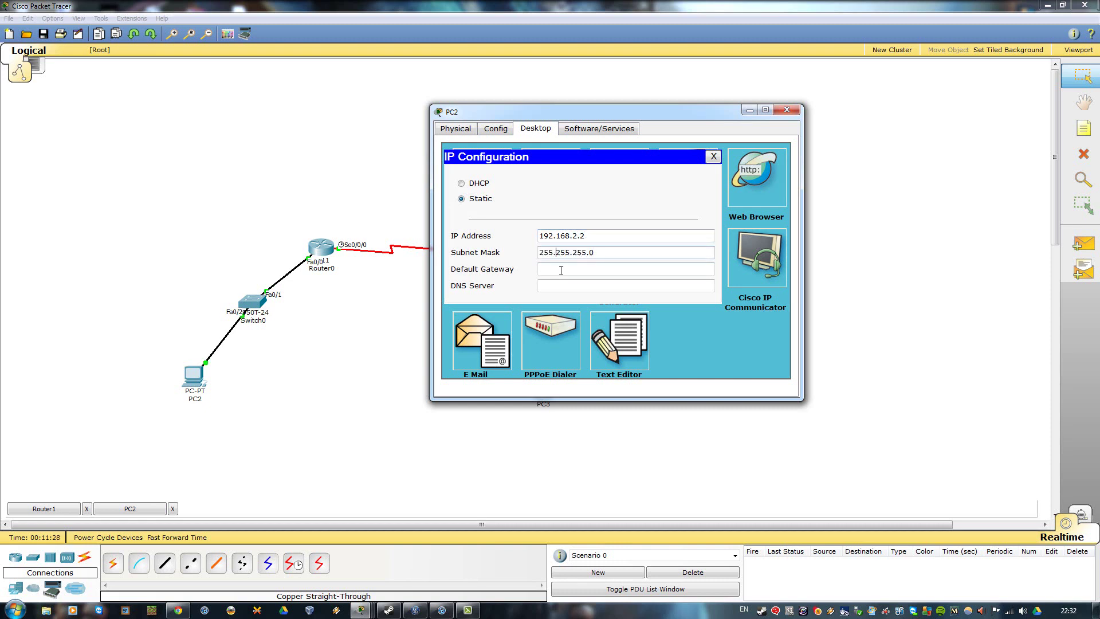
pyautogui.click(561, 269)
pyautogui.write('192.3168.2.1')
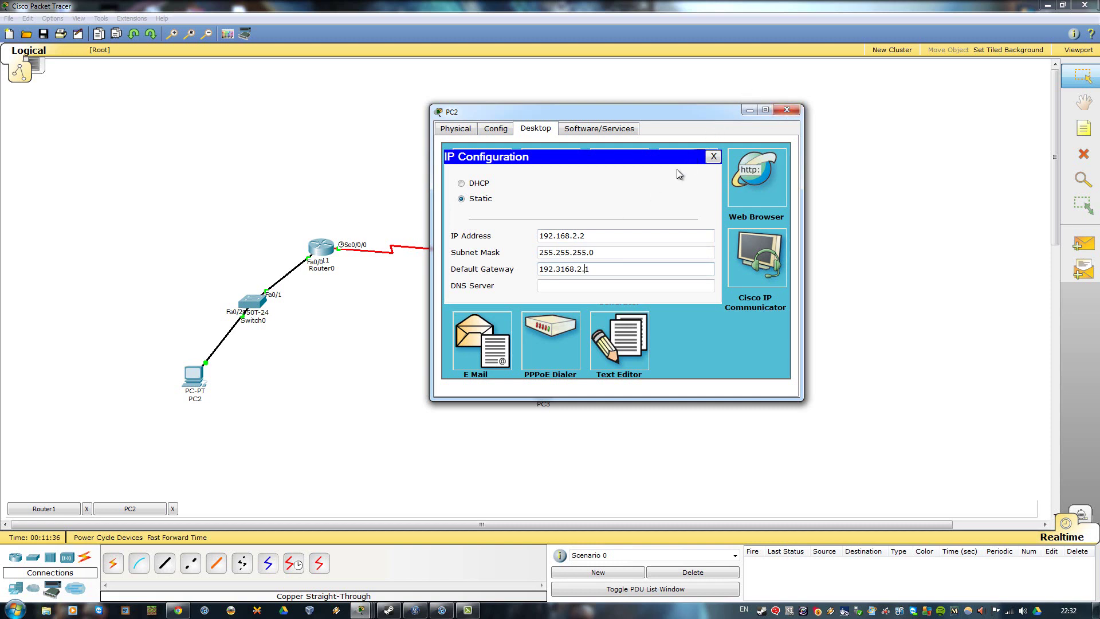
pyautogui.press('BackSpace')
pyautogui.click(713, 156)
# Step: Ping 192.168.2.1 from PC2's command prompt, getting four replies
pyautogui.click(696, 177)
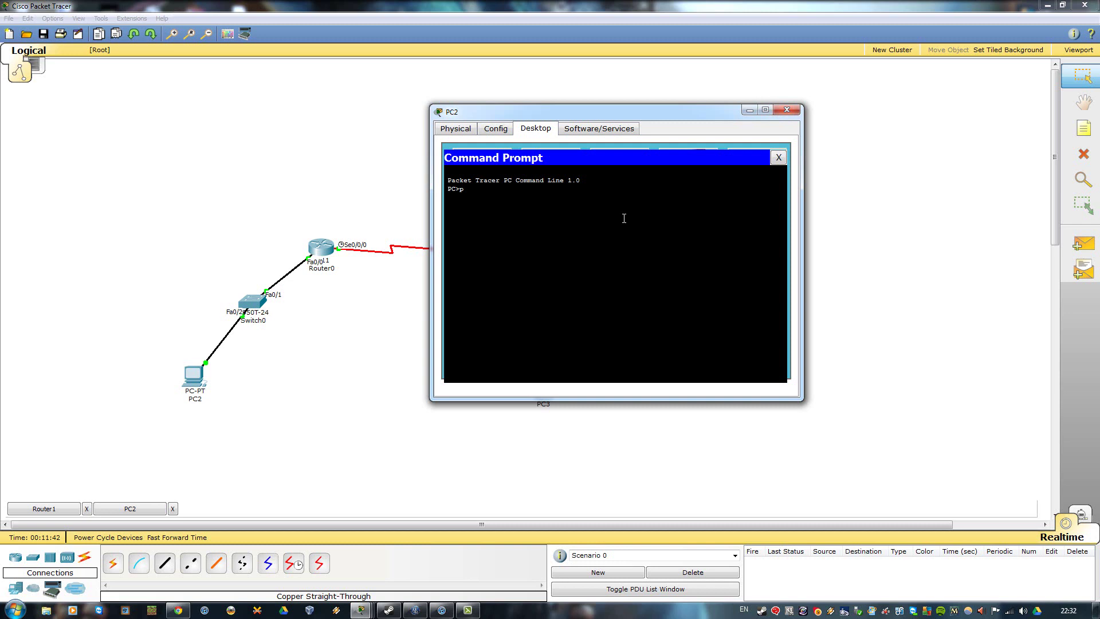
pyautogui.write('ping 192.168.2.1')
pyautogui.press('Return')
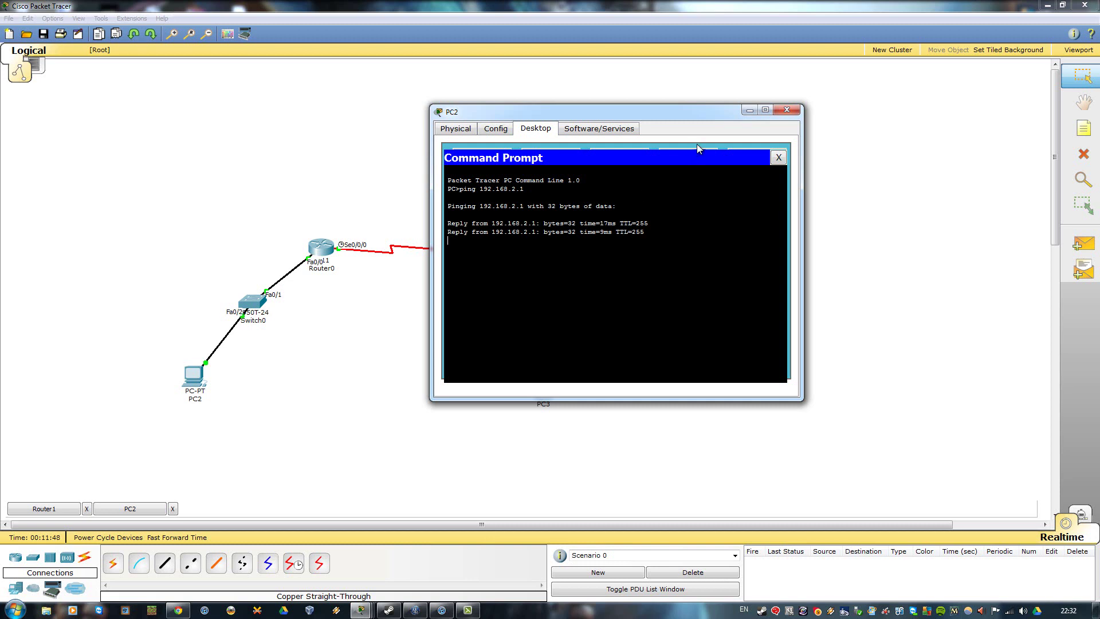
pyautogui.click(795, 110)
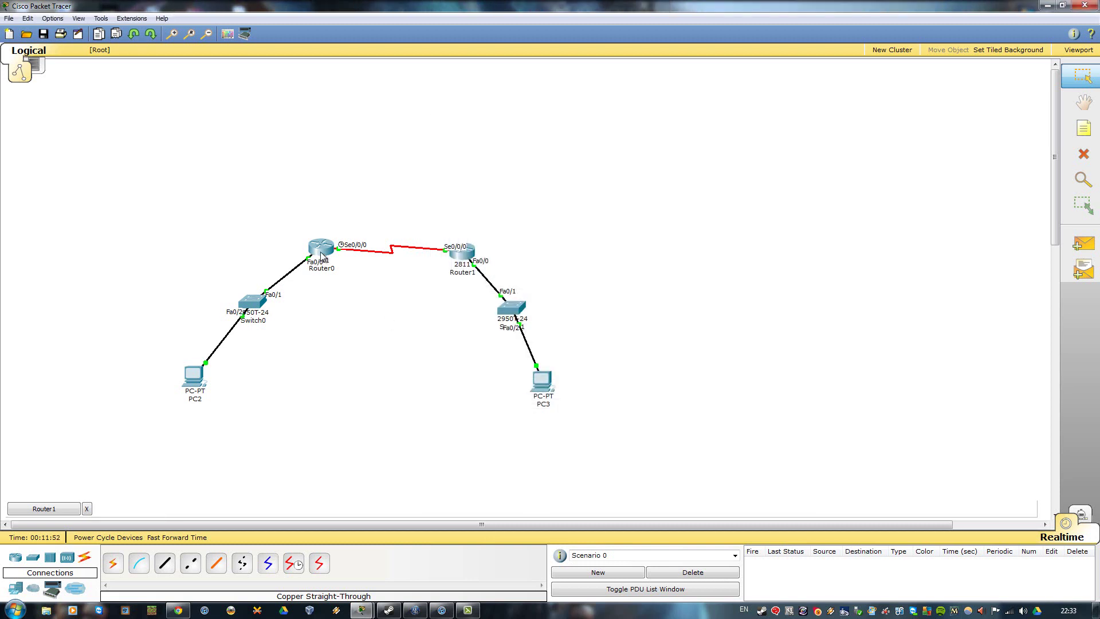
# Step: On Router0, enter router rip and add network 192.168.2.1
pyautogui.click(322, 252)
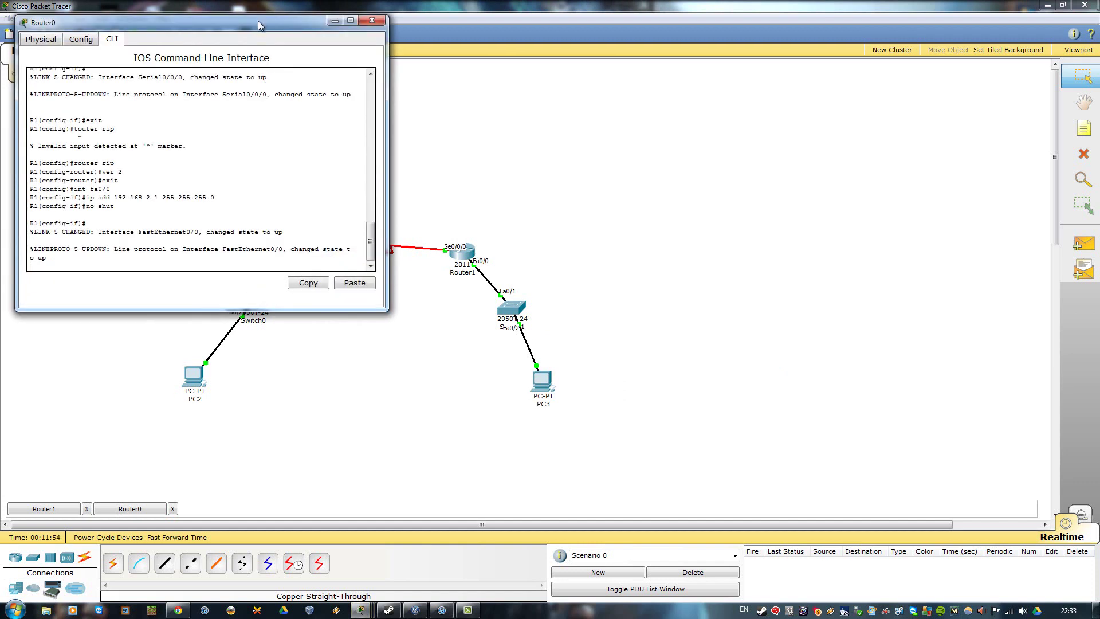
pyautogui.moveTo(258, 25); pyautogui.dragTo(698, 184)
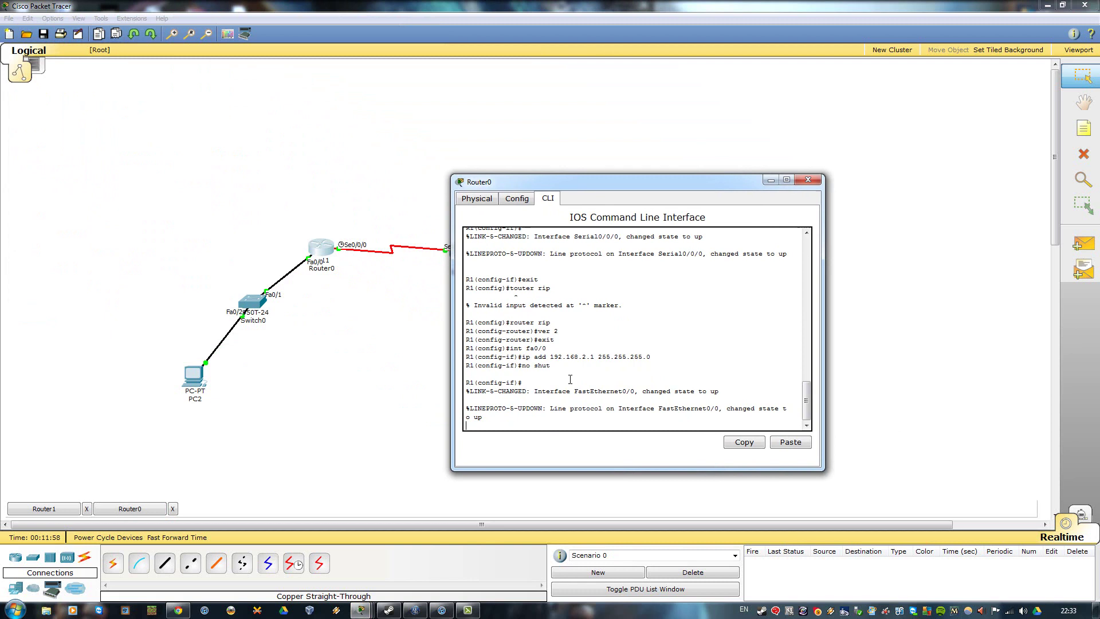
pyautogui.press('Return')
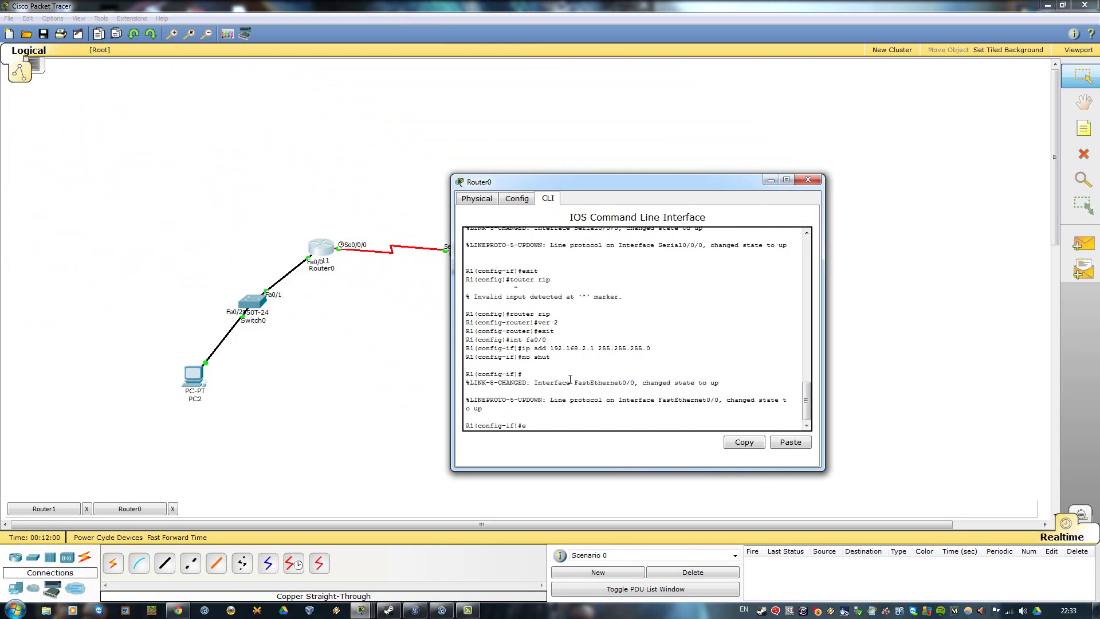
pyautogui.press('Return')
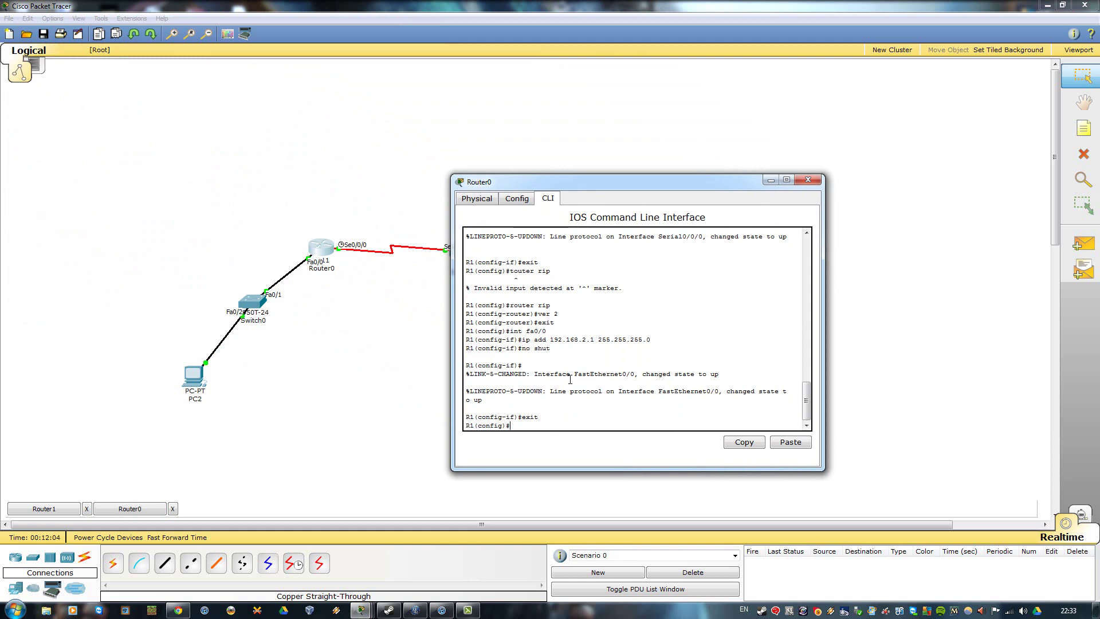
pyautogui.write('router')
pyautogui.write('rip')
pyautogui.press('Return')
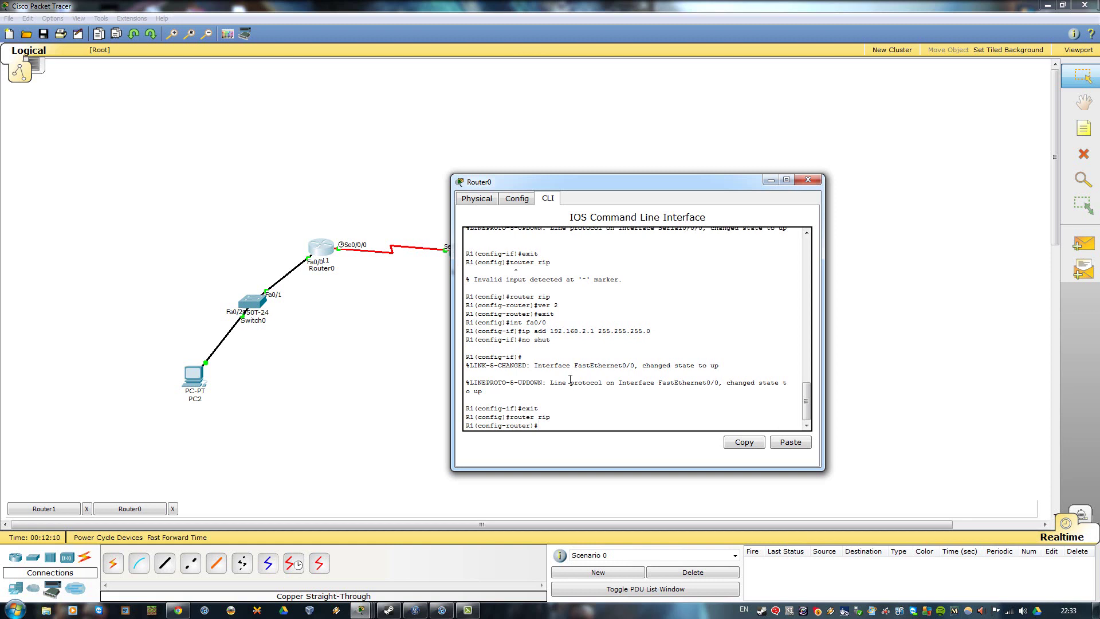
pyautogui.write('net 192.168.2.1')
pyautogui.press('Return')
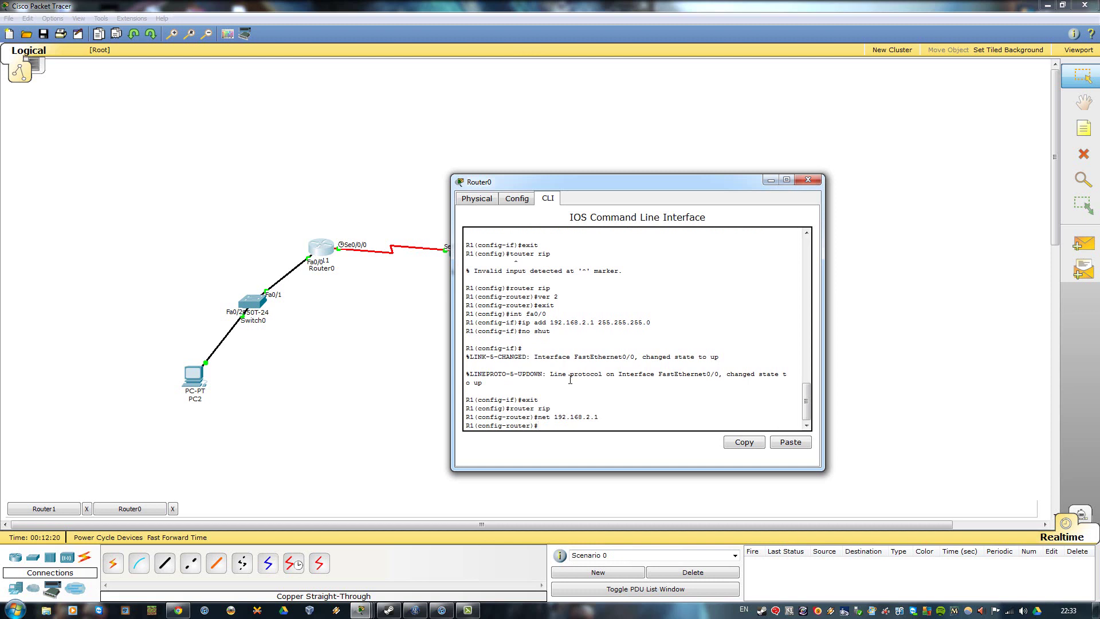
# Step: Add network 192.168.1.1 to Router0's RIP configuration
pyautogui.write('net 172.16.')
pyautogui.click(438, 285)
pyautogui.moveTo(319, 251)
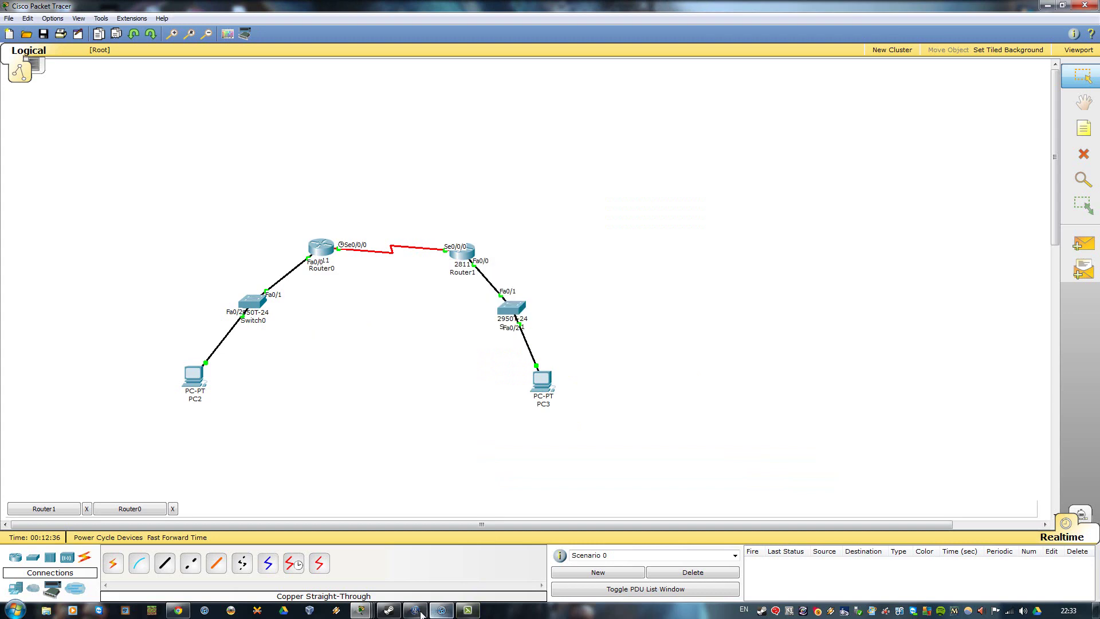
pyautogui.moveTo(422, 613)
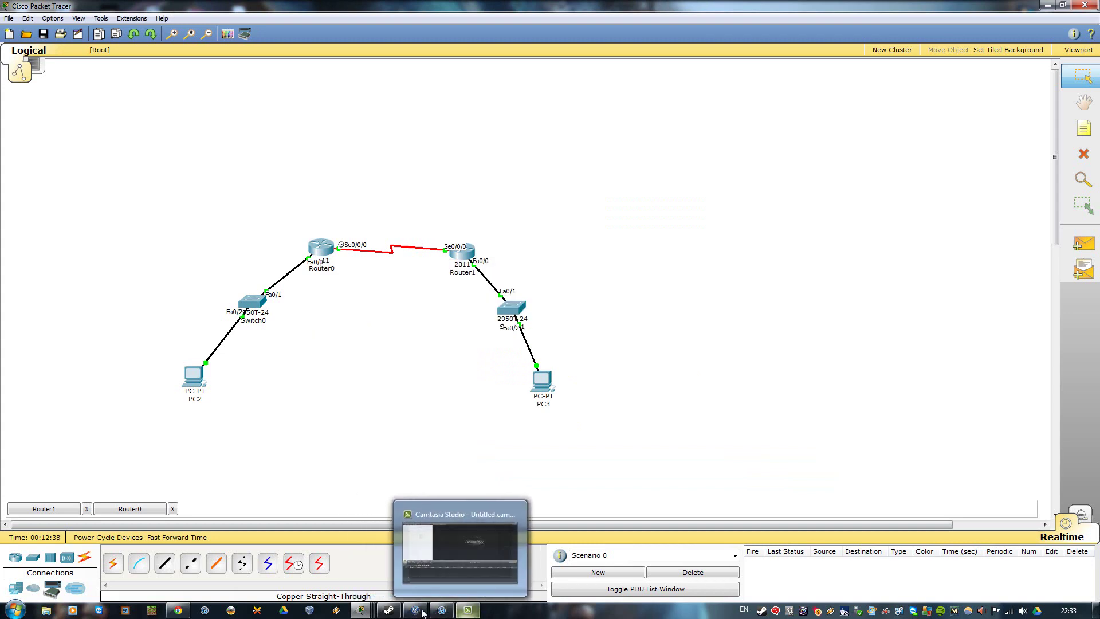
pyautogui.click(361, 610)
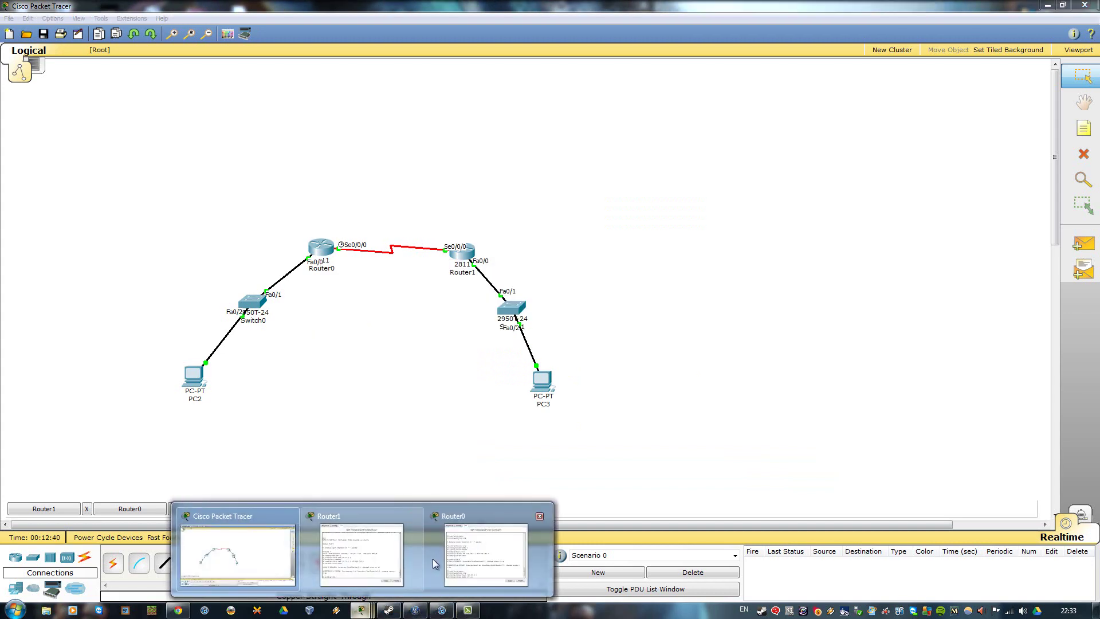
pyautogui.click(455, 531)
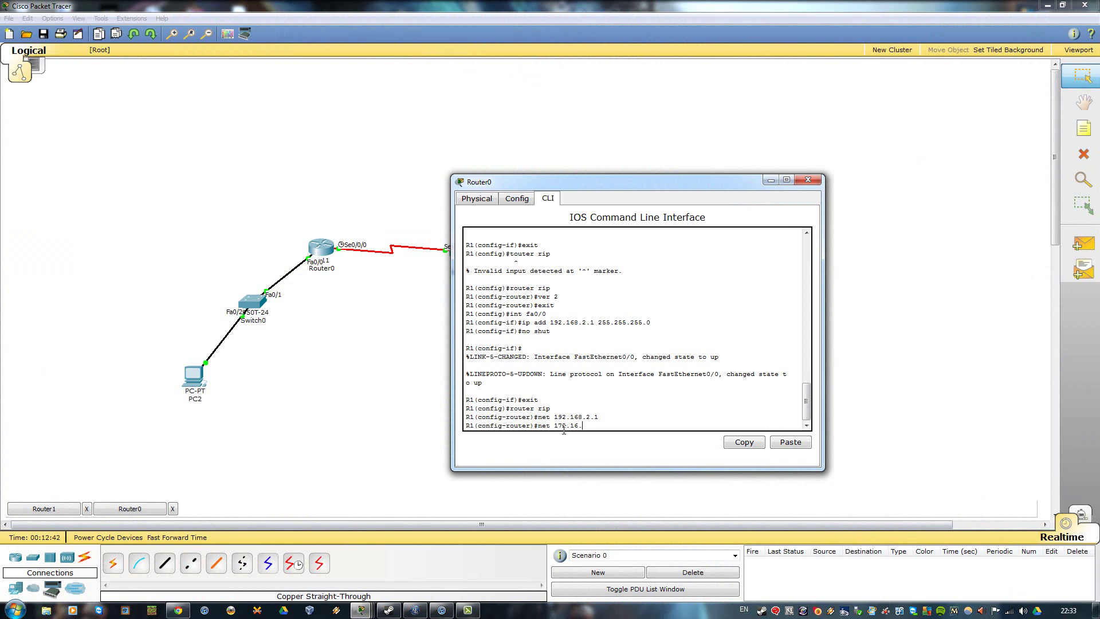
pyautogui.press('BackSpace')
pyautogui.press('BackSpace')
pyautogui.press('BackSpace')
pyautogui.press('BackSpace')
pyautogui.press('Up')
pyautogui.press('Left')
pyautogui.press('Left')
pyautogui.press('BackSpace')
pyautogui.write('1')
pyautogui.press('Return')
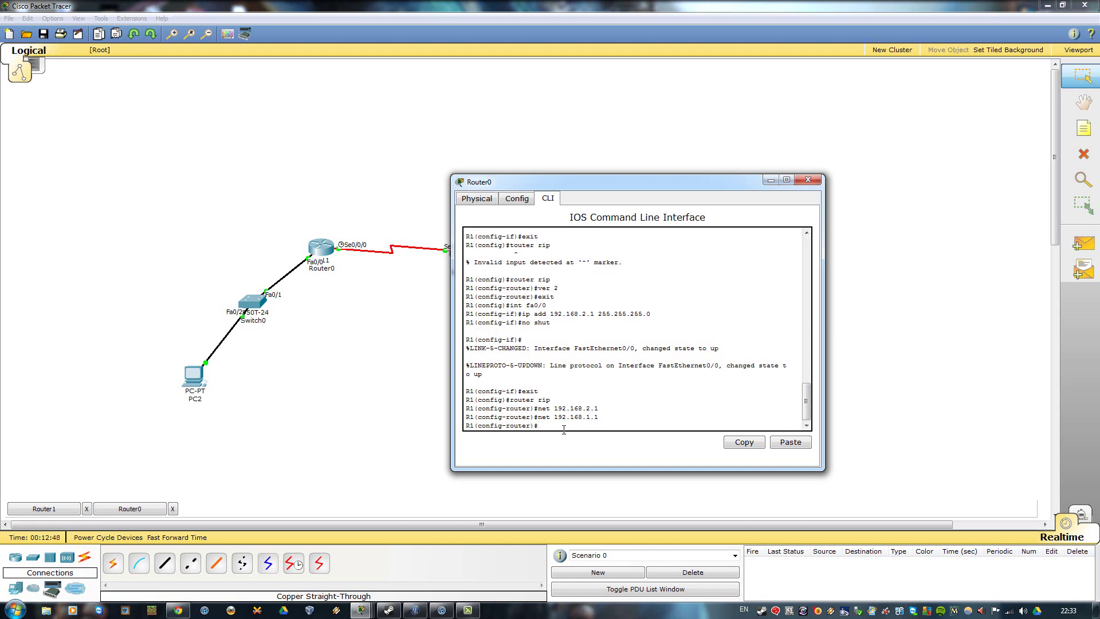
pyautogui.click(807, 180)
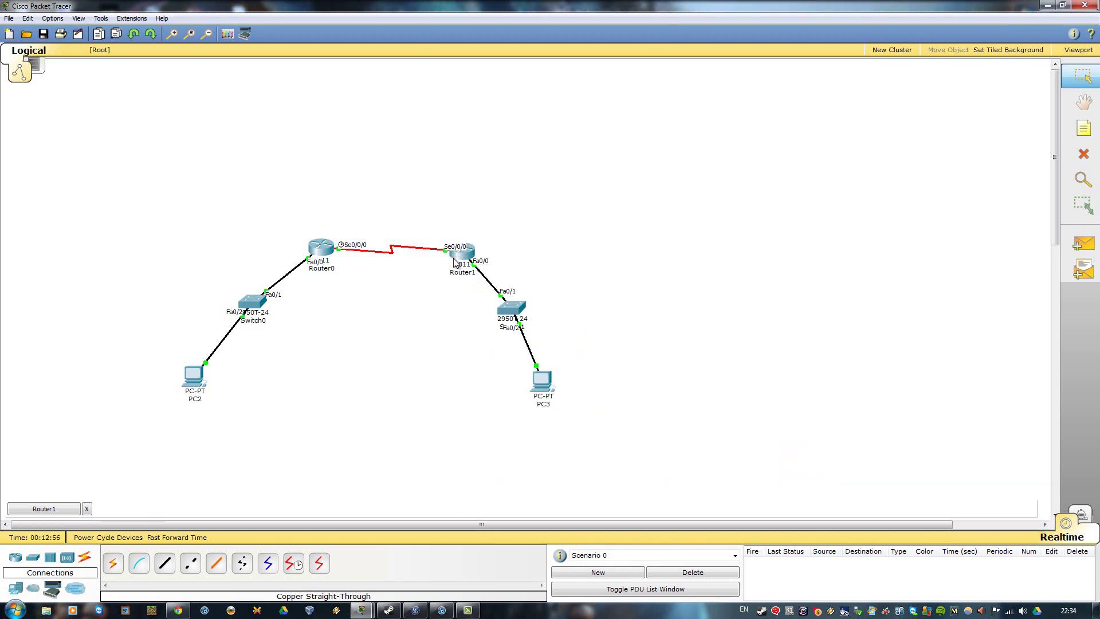
# Step: On Router1, enter router rip and add network 172.16.1.1
pyautogui.moveTo(463, 256)
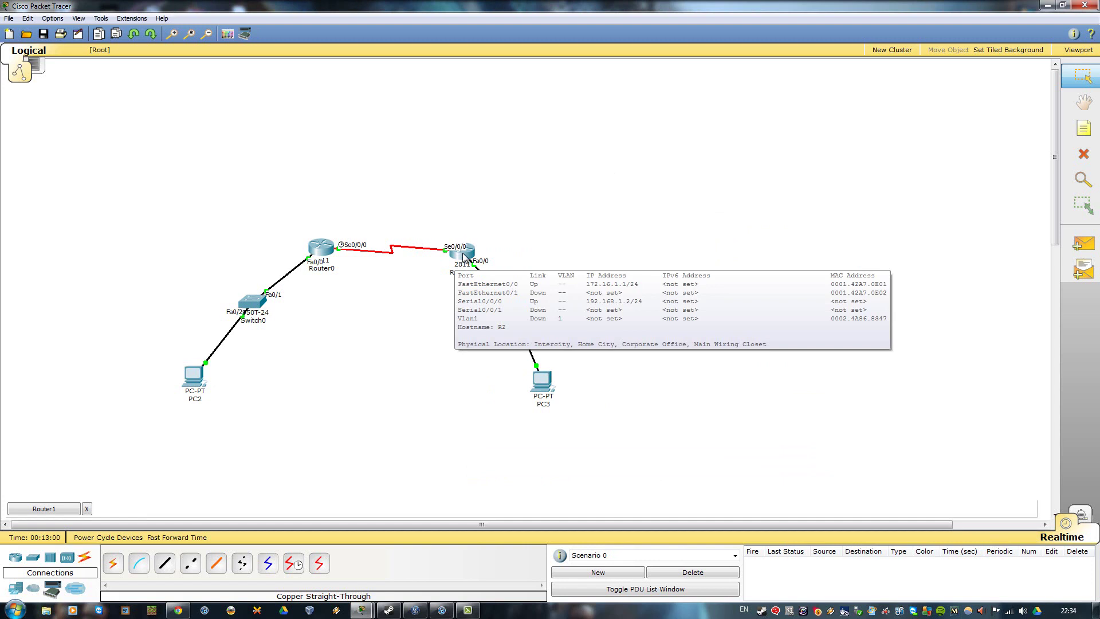
pyautogui.click(463, 256)
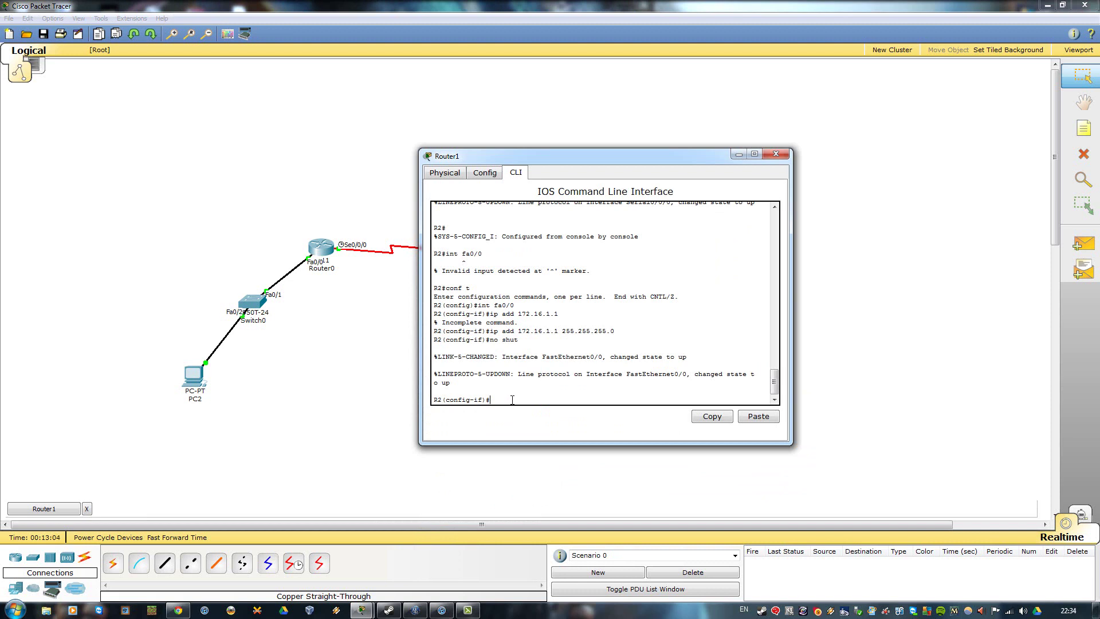
pyautogui.write('exit')
pyautogui.press('Return')
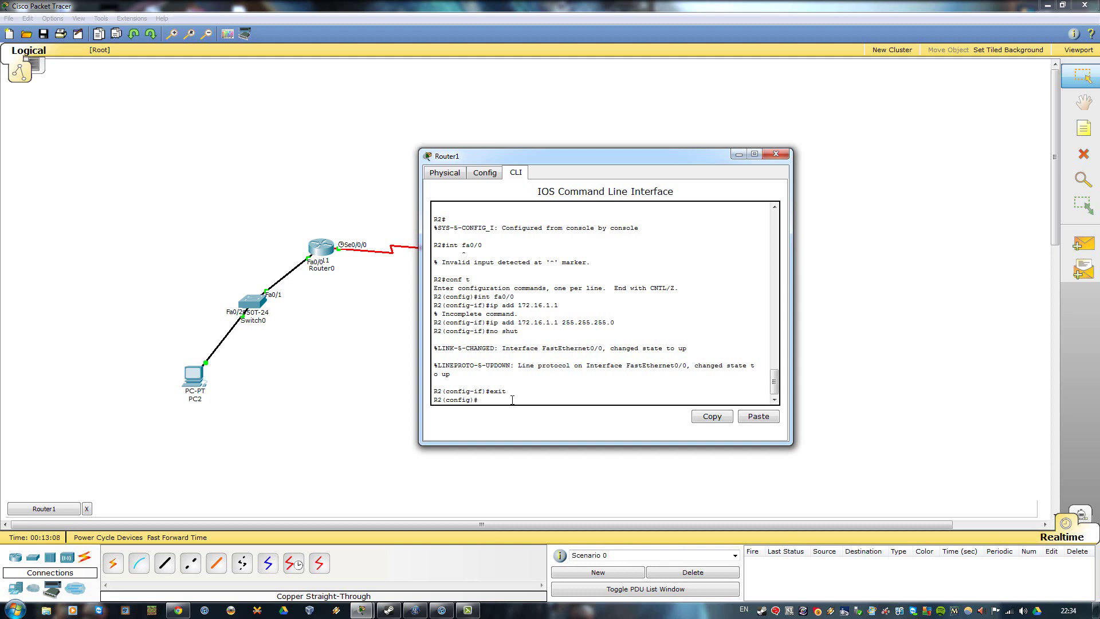
pyautogui.write('router rip')
pyautogui.press('Return')
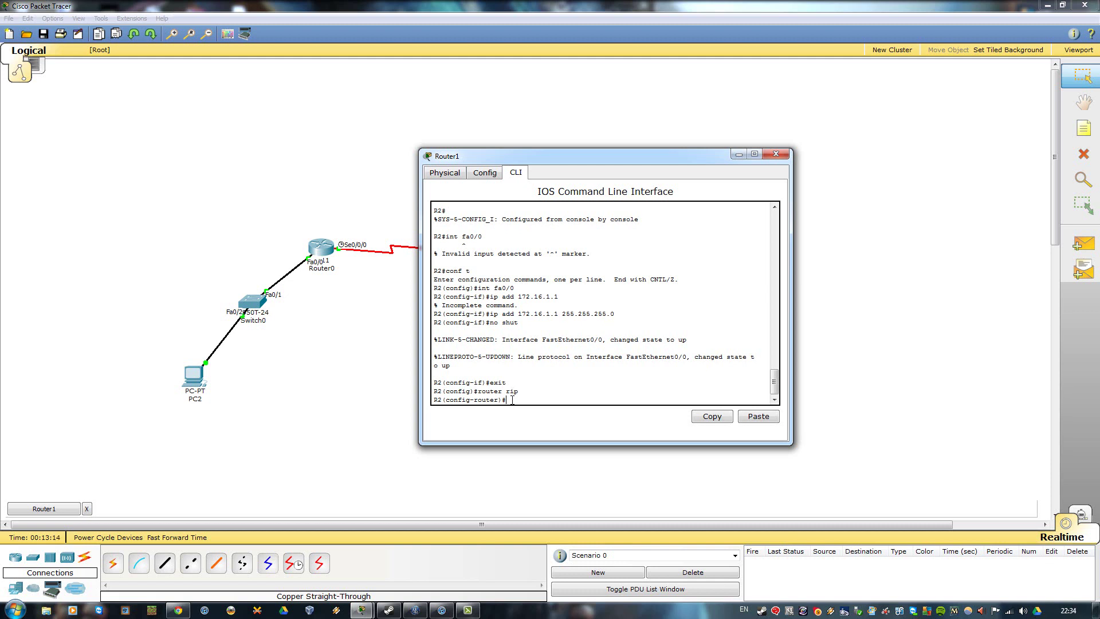
pyautogui.write('net 172.16.1.1')
pyautogui.press('Return')
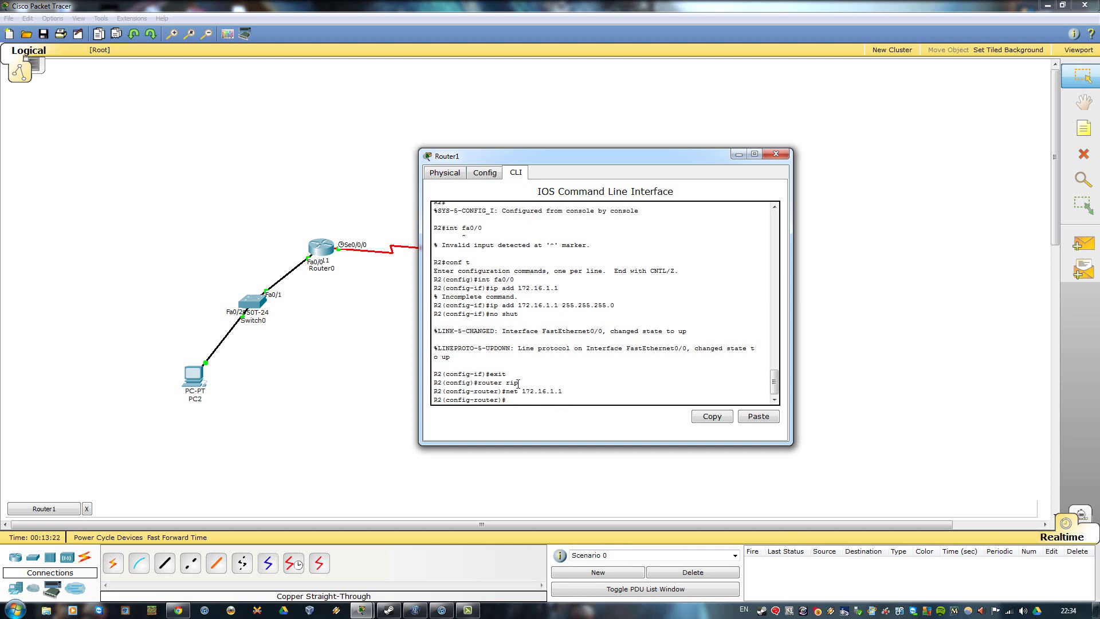
# Step: Add network 192.168.1.1 to Router1's RIP configuration
pyautogui.hotkey('alt', 'F4')
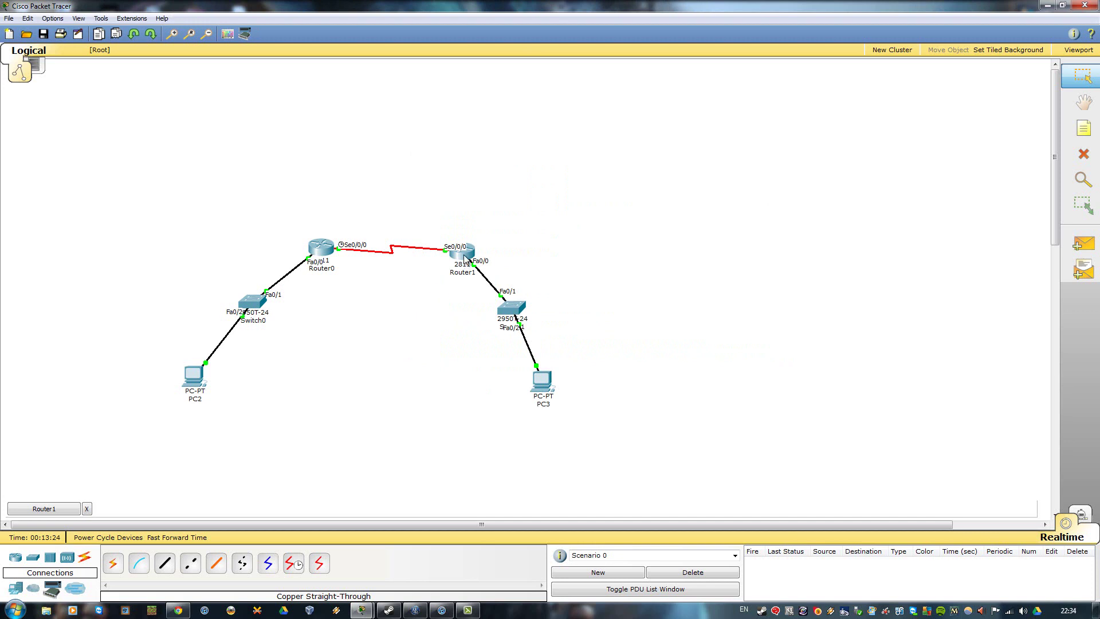
pyautogui.moveTo(464, 257)
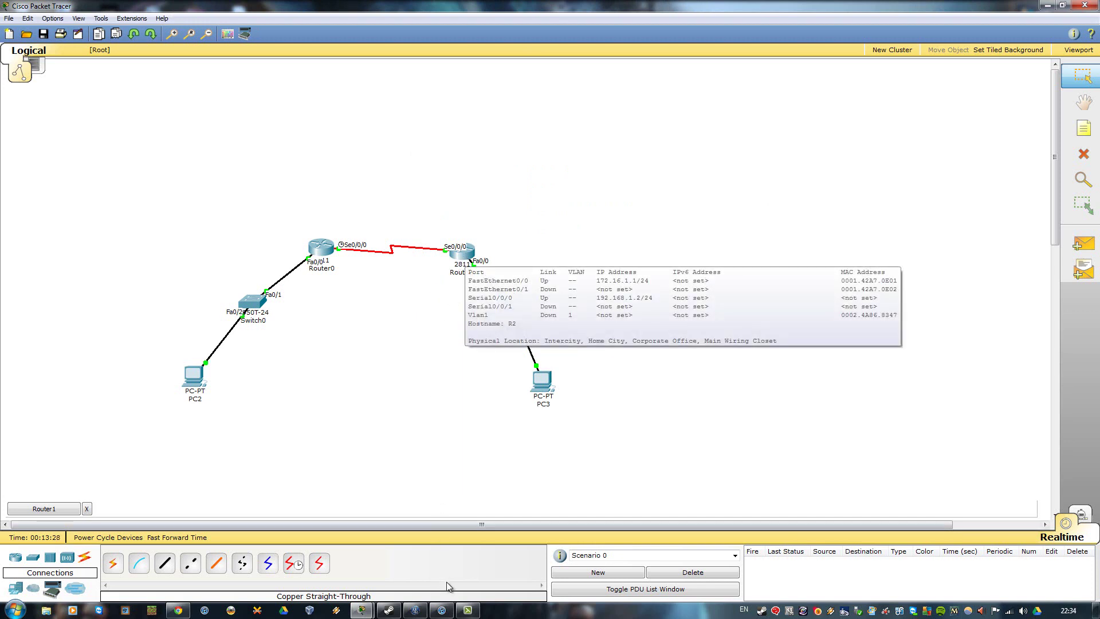
pyautogui.moveTo(362, 610)
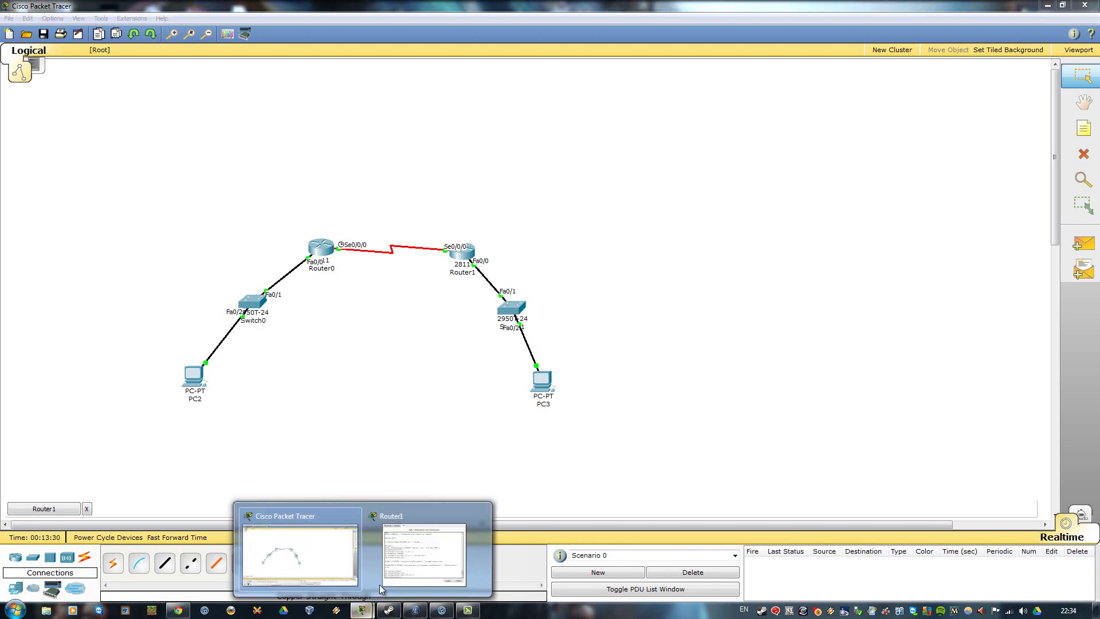
pyautogui.click(404, 553)
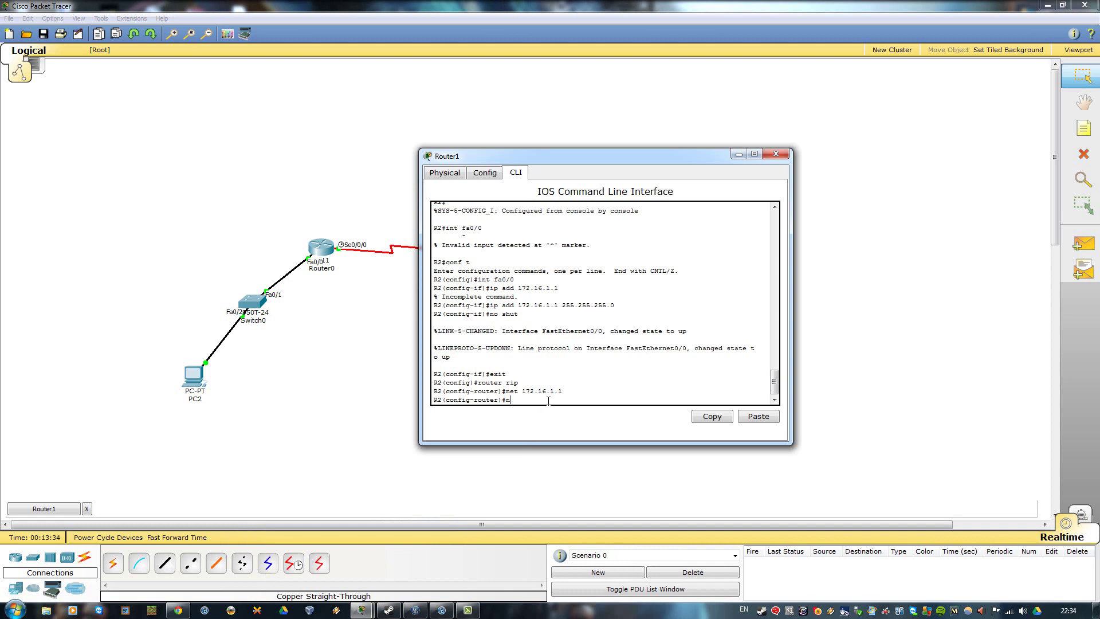
pyautogui.write('net 192.168.1.1')
pyautogui.press('Return')
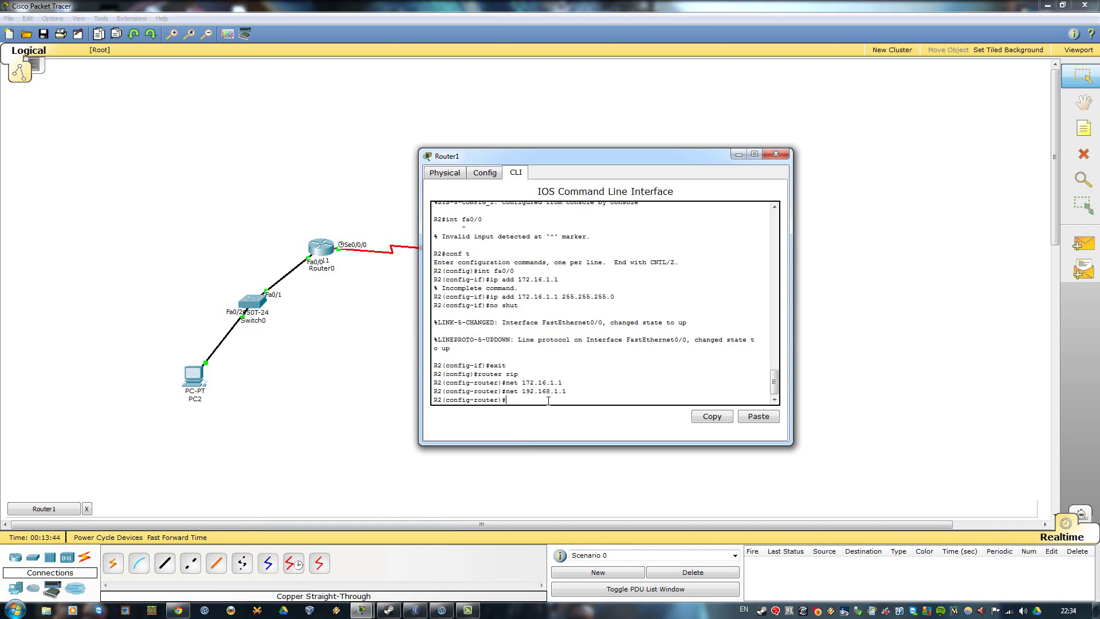
# Step: Ping 192.168.2.2 from Router1 twice with do ping
pyautogui.write('do ping 192.168.2.2')
pyautogui.press('Return')
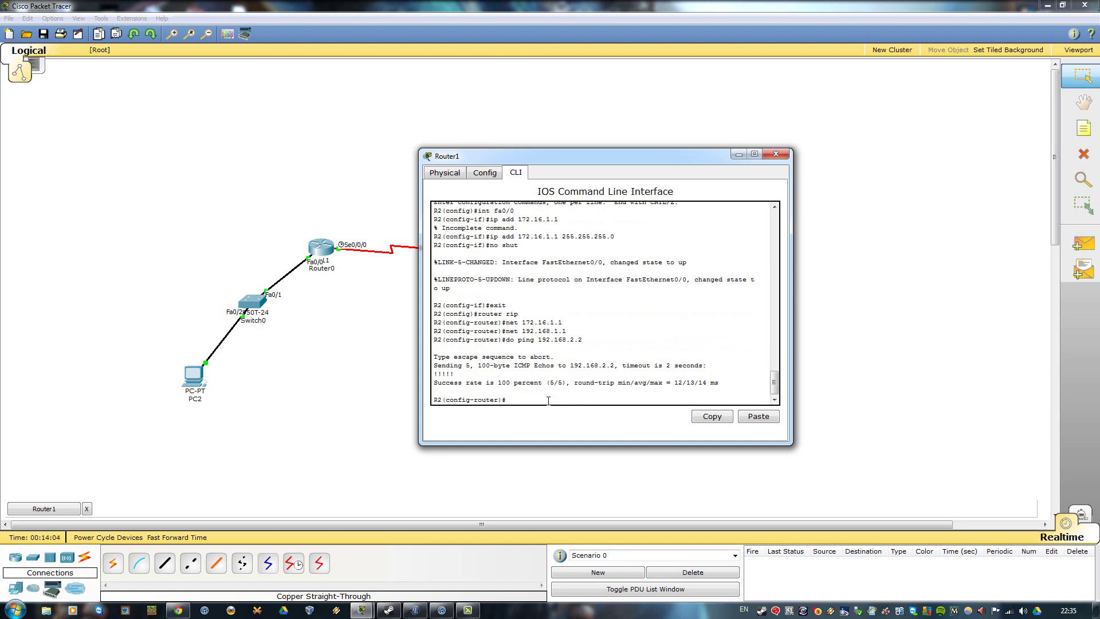
pyautogui.press('Up')
pyautogui.press('Return')
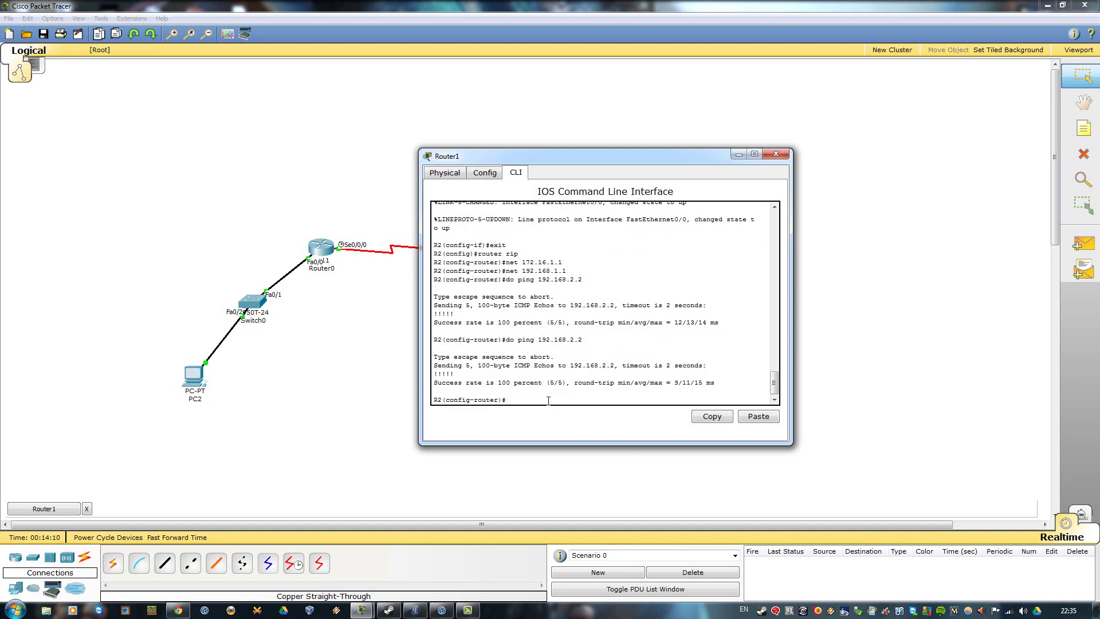
# Step: Show Router1's routing table with do show ip route
pyautogui.write('do show ip int brief')
pyautogui.press('BackSpace')
pyautogui.press('BackSpace')
pyautogui.press('BackSpace')
pyautogui.press('BackSpace')
pyautogui.press('BackSpace')
pyautogui.press('BackSpace')
pyautogui.write('route')
pyautogui.press('Return')
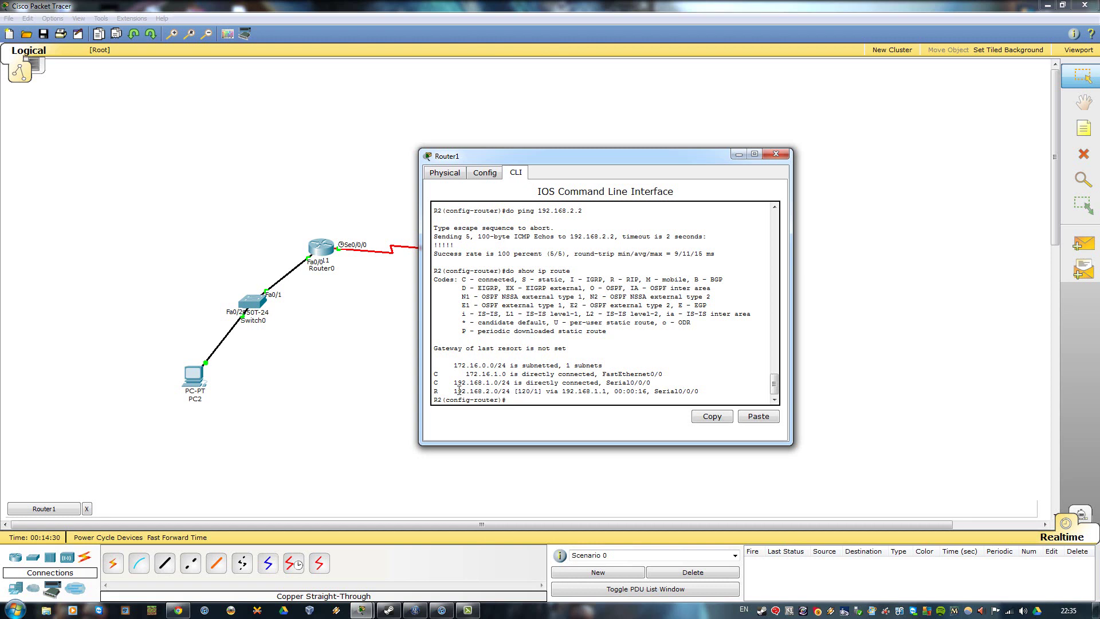
pyautogui.moveTo(454, 390); pyautogui.dragTo(507, 401)
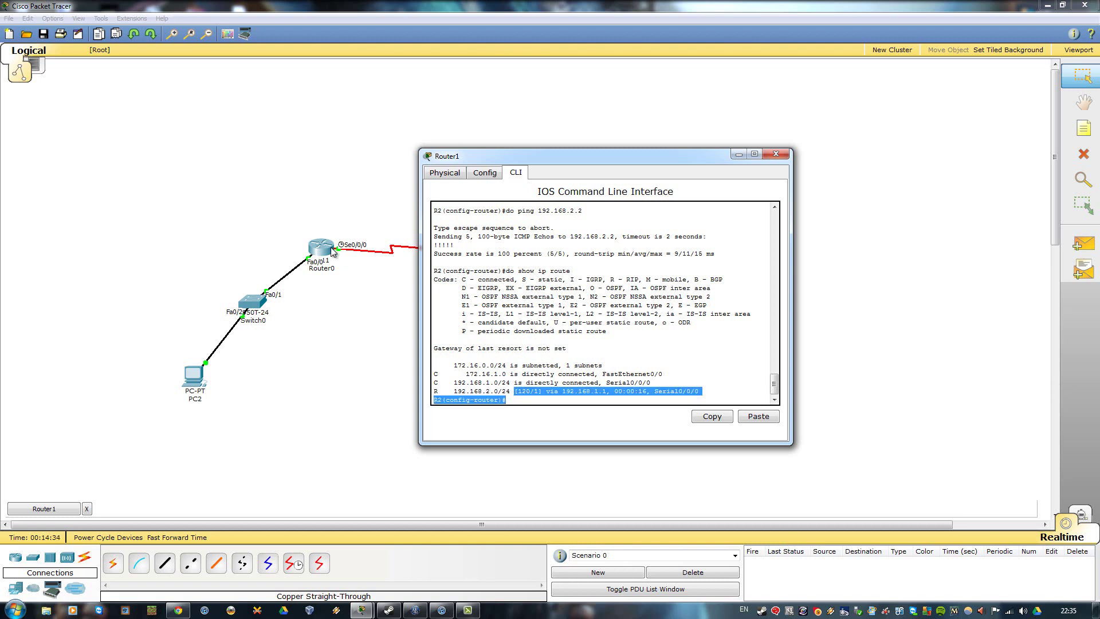
pyautogui.click(587, 395)
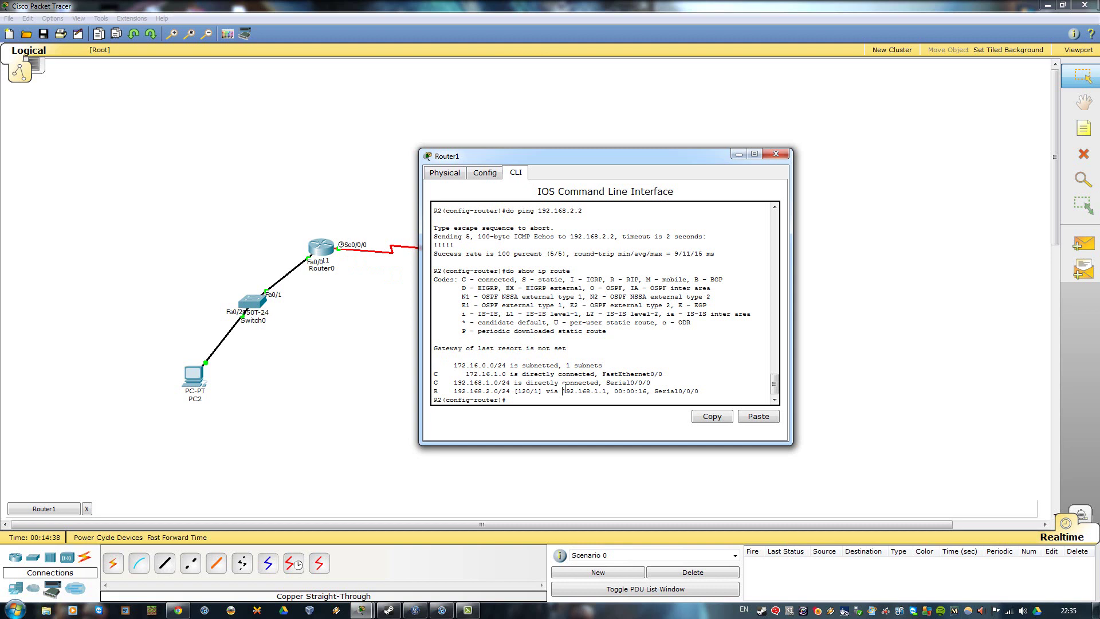
pyautogui.moveTo(562, 392); pyautogui.dragTo(609, 395)
pyautogui.click(608, 397)
# Step: Ping 192.168.2.2 from PC3's command prompt, which times out
pyautogui.click(775, 155)
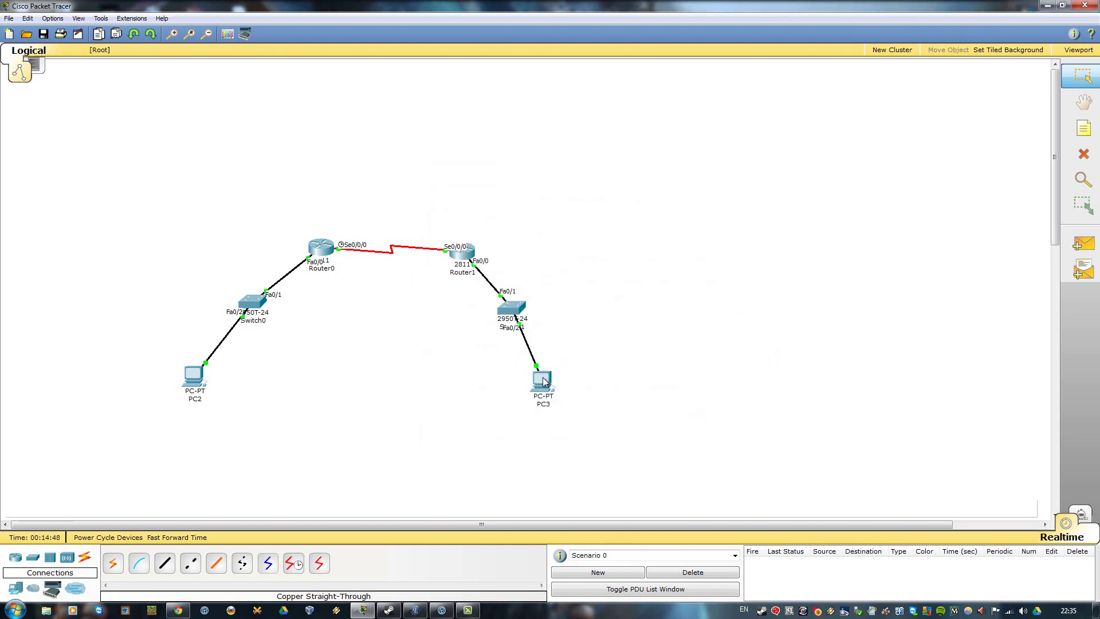
pyautogui.moveTo(544, 390)
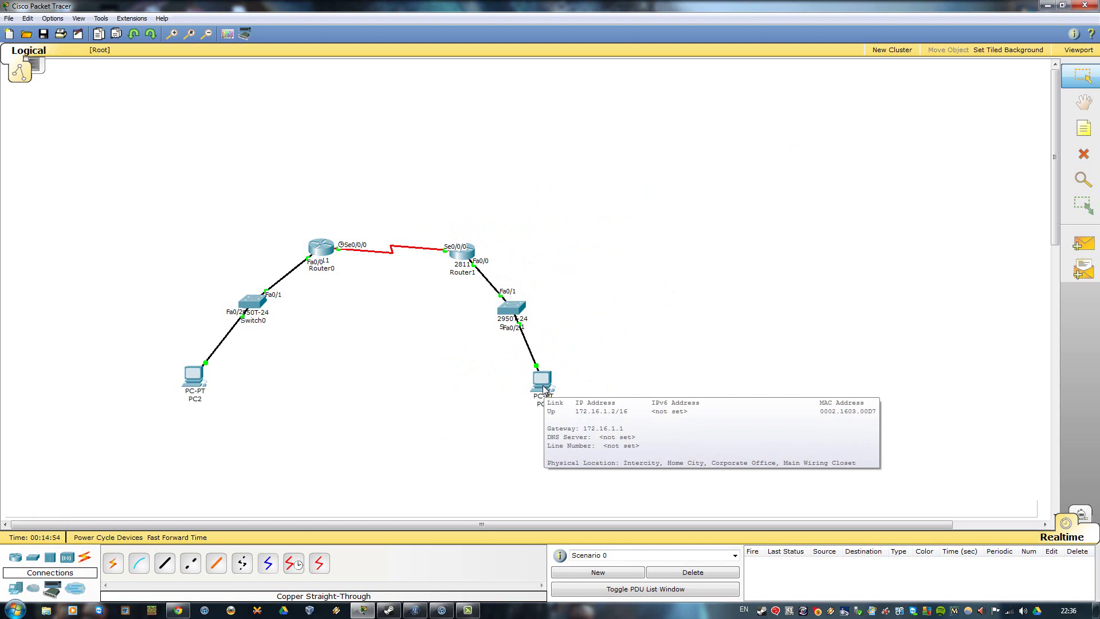
pyautogui.click(544, 389)
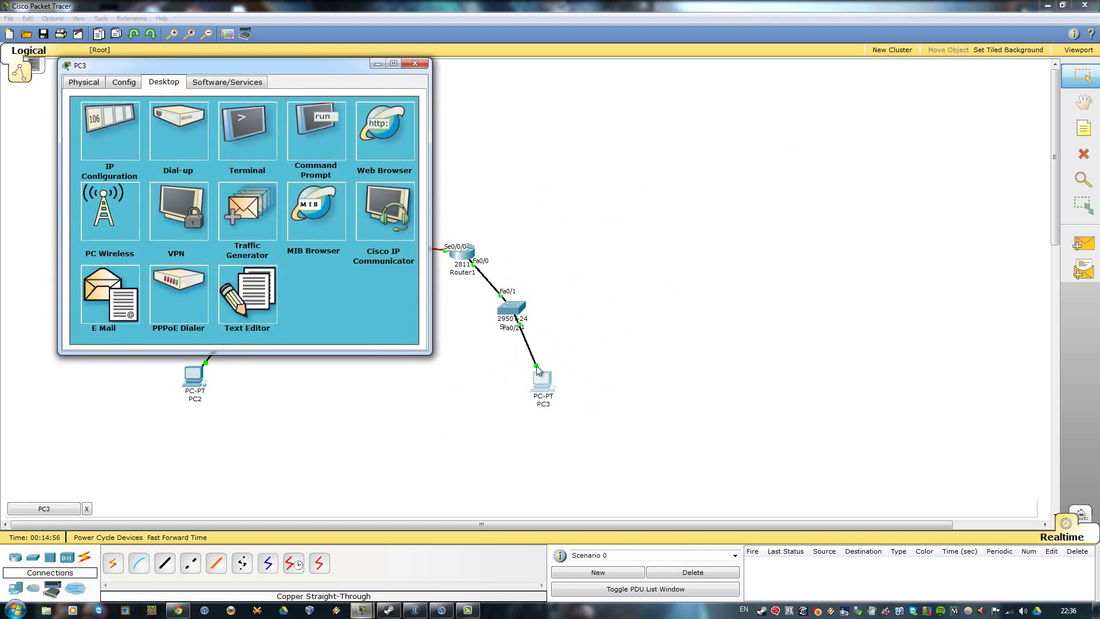
pyautogui.click(309, 152)
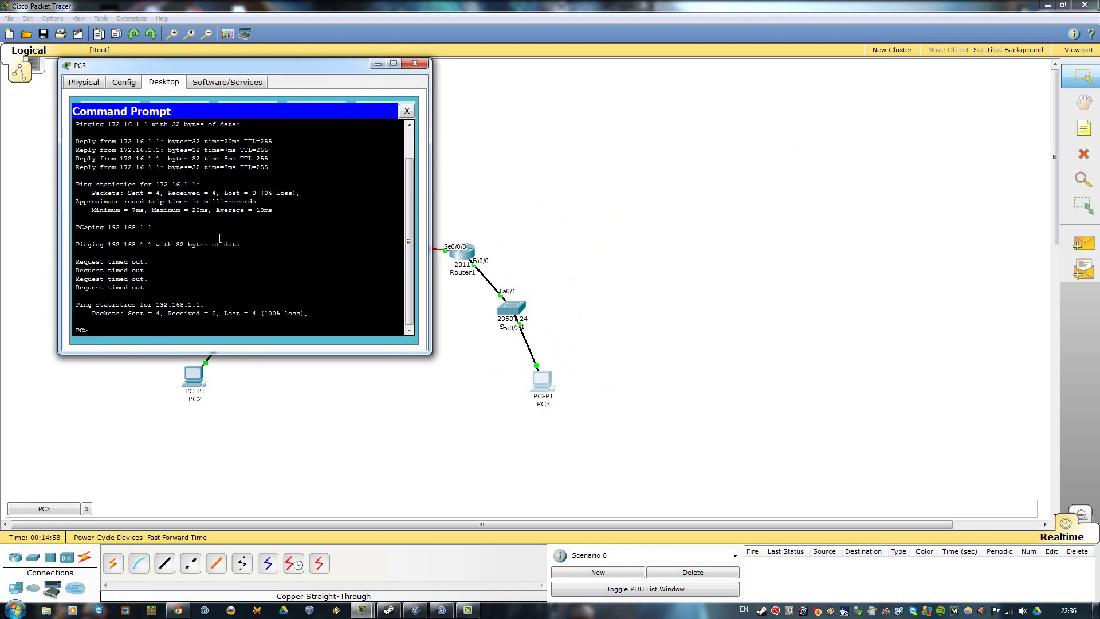
pyautogui.press('Up')
pyautogui.press('BackSpace')
pyautogui.press('BackSpace')
pyautogui.write('2.168.2.2')
pyautogui.press('Return')
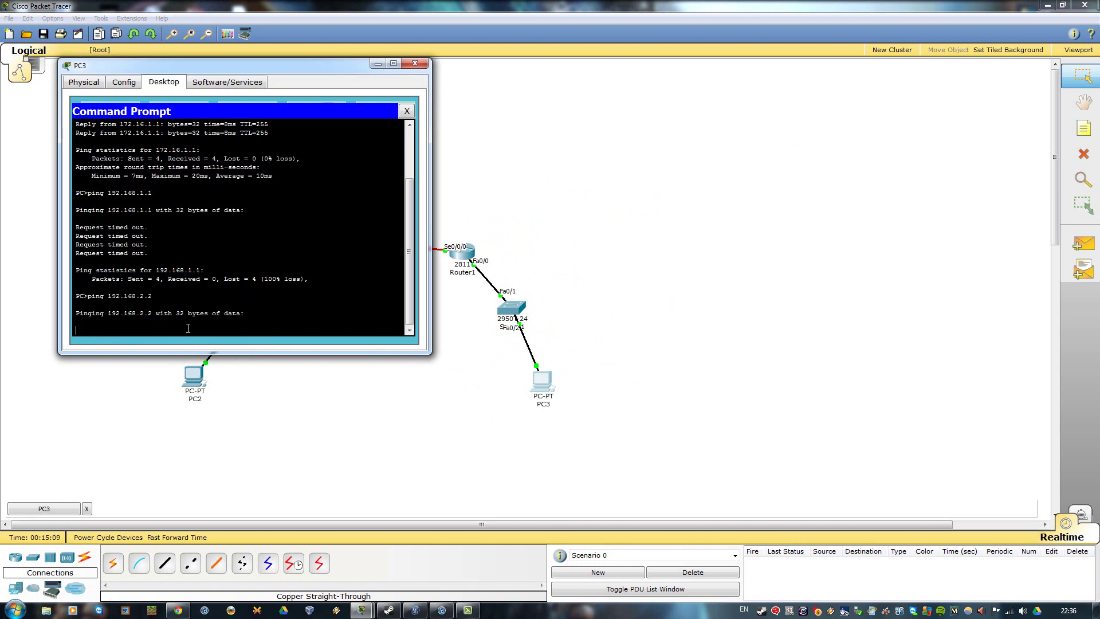
pyautogui.moveTo(221, 74); pyautogui.dragTo(704, 144)
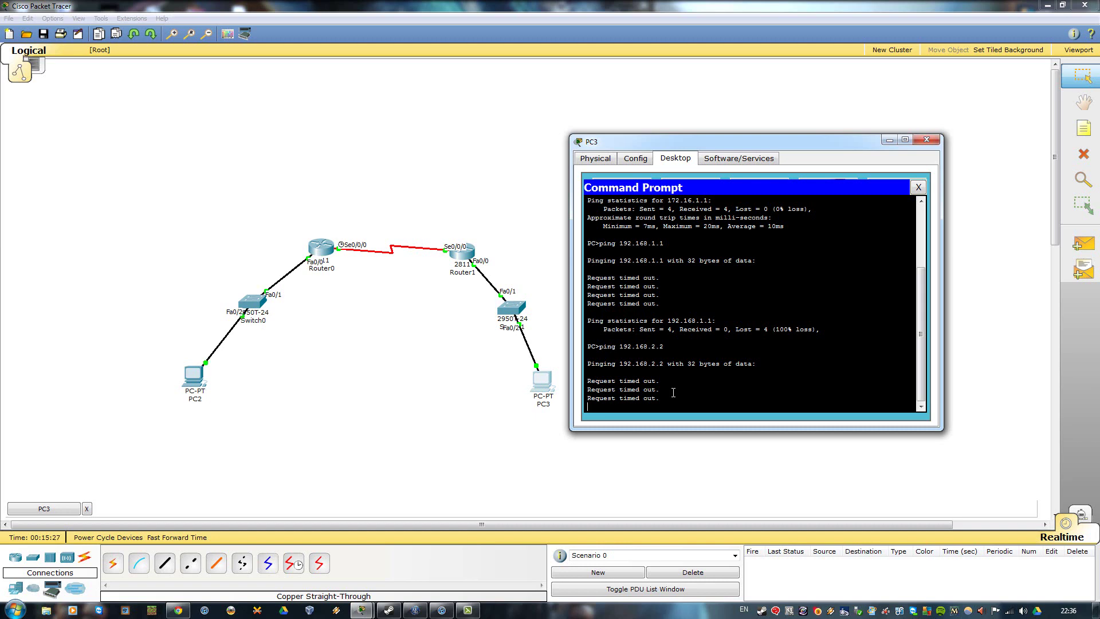
# Step: Display Router0's routing table with 'do show ip route' in its CLI
pyautogui.click(927, 139)
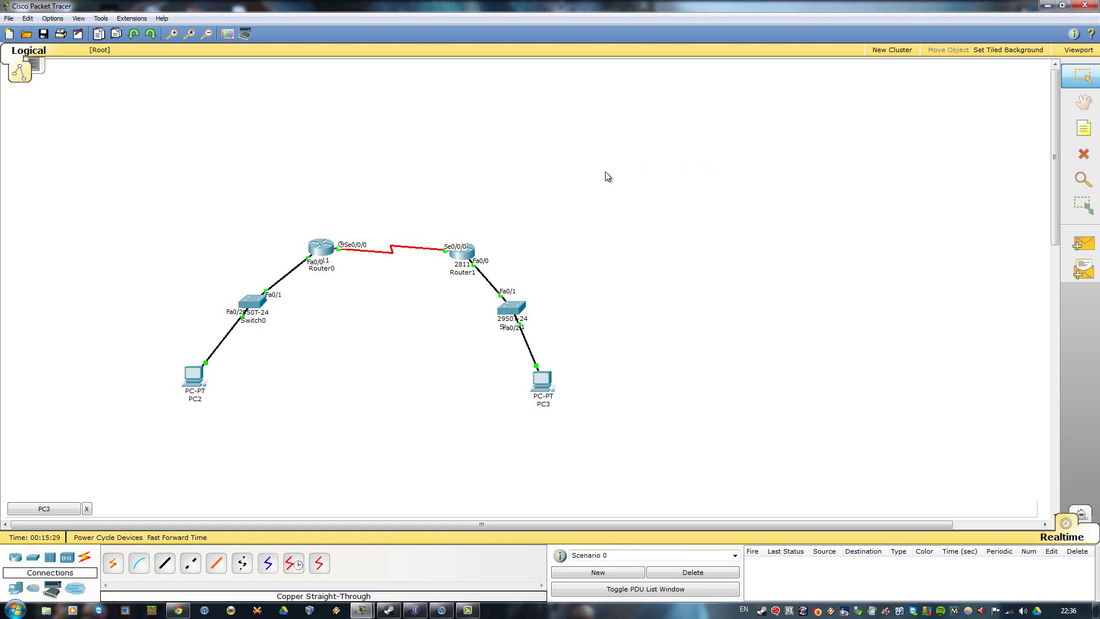
pyautogui.click(321, 249)
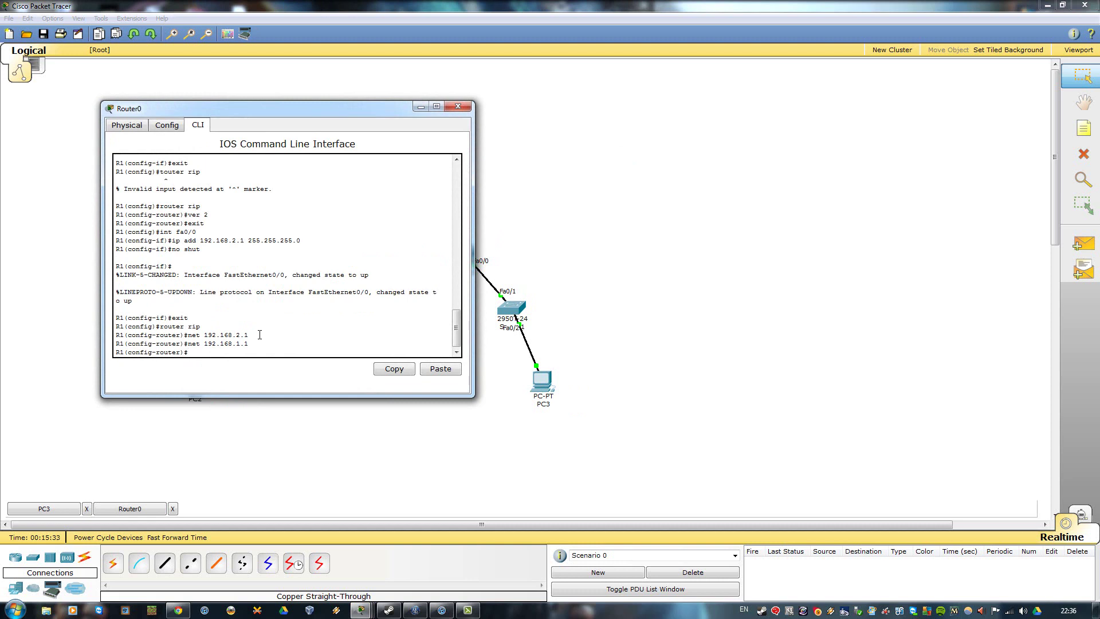
pyautogui.write('do show ip route#')
pyautogui.press('Return')
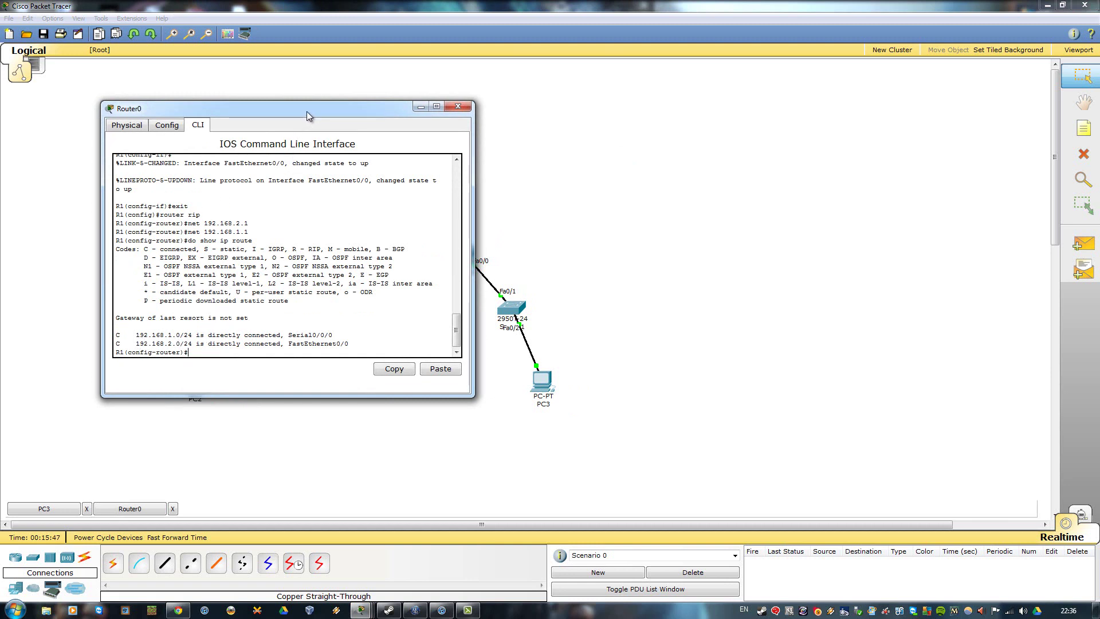
pyautogui.moveTo(307, 111); pyautogui.dragTo(612, 171)
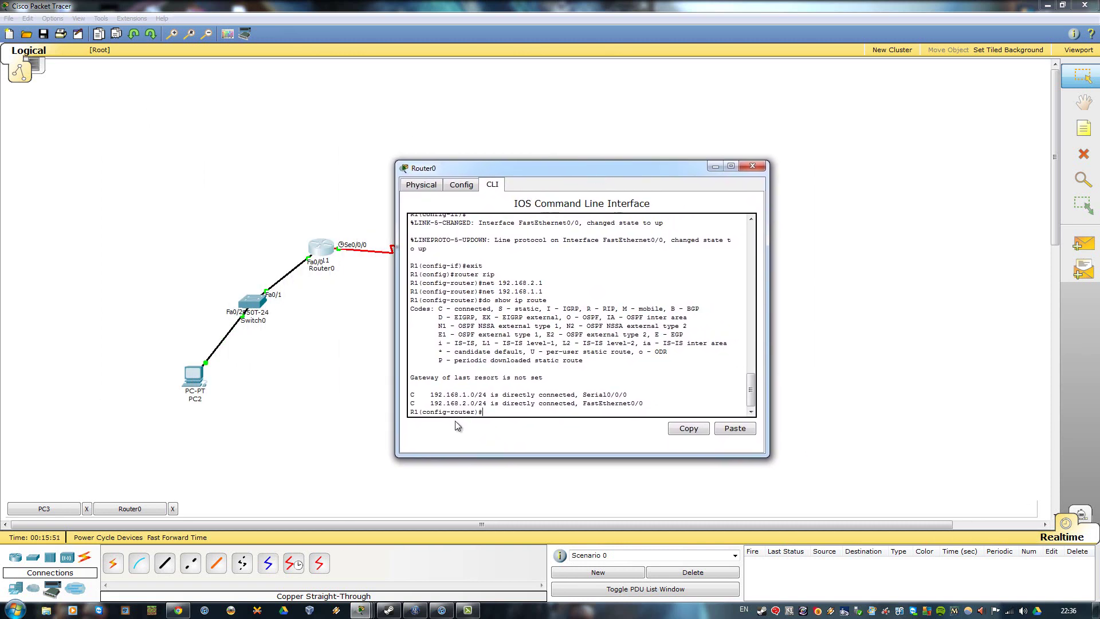
# Step: Run 'do show ip protocols' on Router0 and confirm RIP version 2 for 192.168.1.0 and 192.168.2.0
pyautogui.write('do show ip protocols')
pyautogui.press('Return')
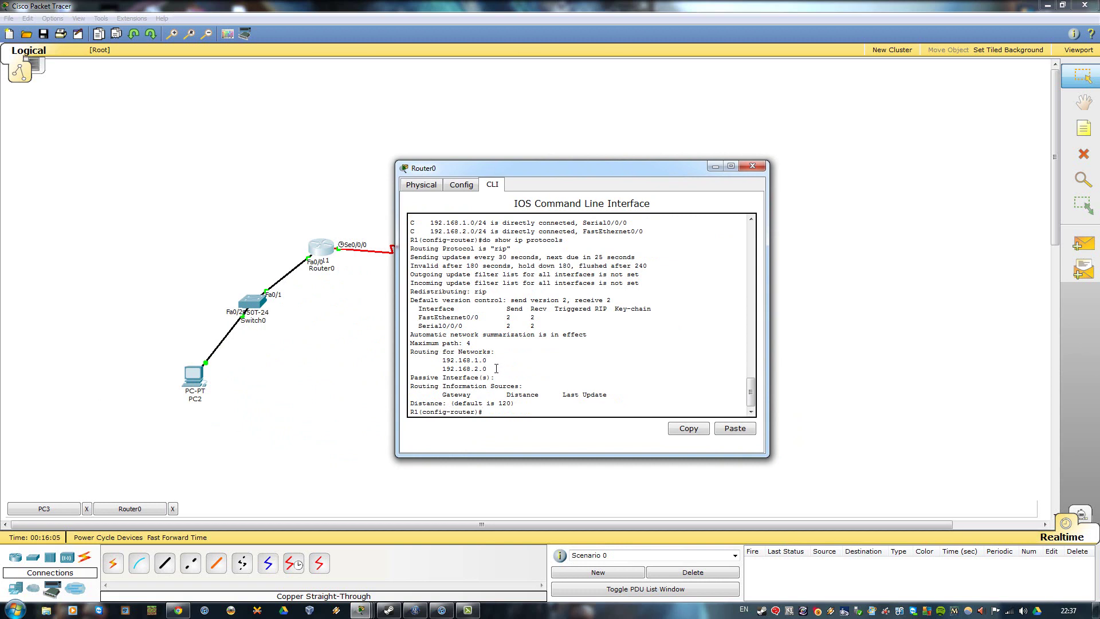
pyautogui.scroll(1, 496, 368)
pyautogui.scroll(-1, 496, 368)
pyautogui.scroll(1, 497, 368)
pyautogui.scroll(-1, 496, 368)
pyautogui.scroll(1, 496, 368)
pyautogui.scroll(-1, 497, 368)
pyautogui.scroll(1, 496, 368)
pyautogui.scroll(-1, 496, 368)
# Step: Inspect Router1's RIP-learned route to 192.168.2.0/24 in its CLI
pyautogui.click(376, 346)
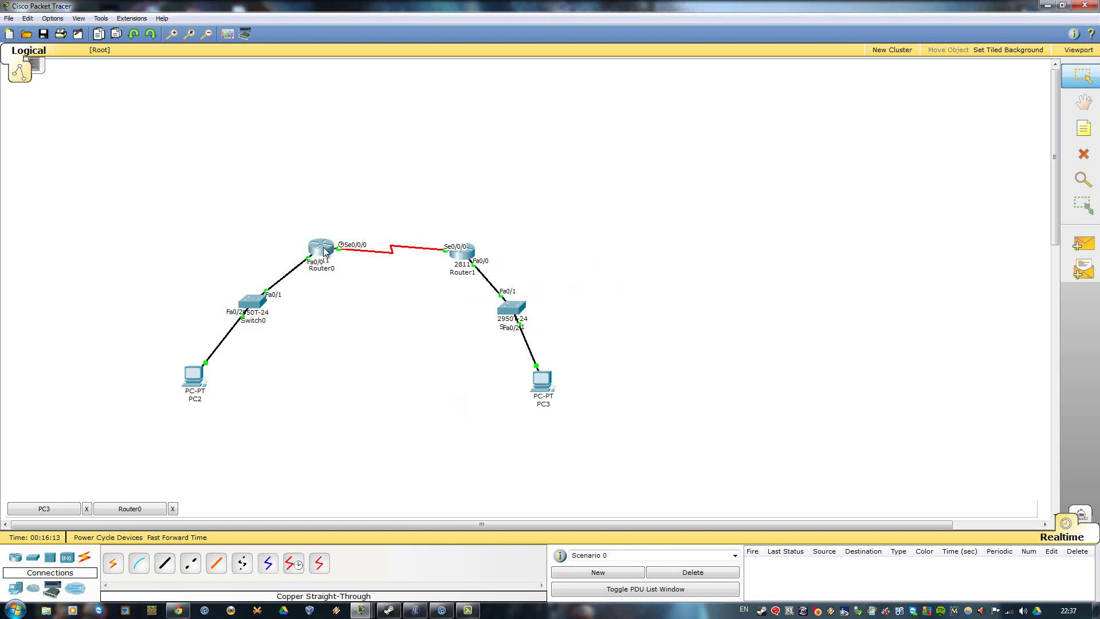
pyautogui.moveTo(324, 251)
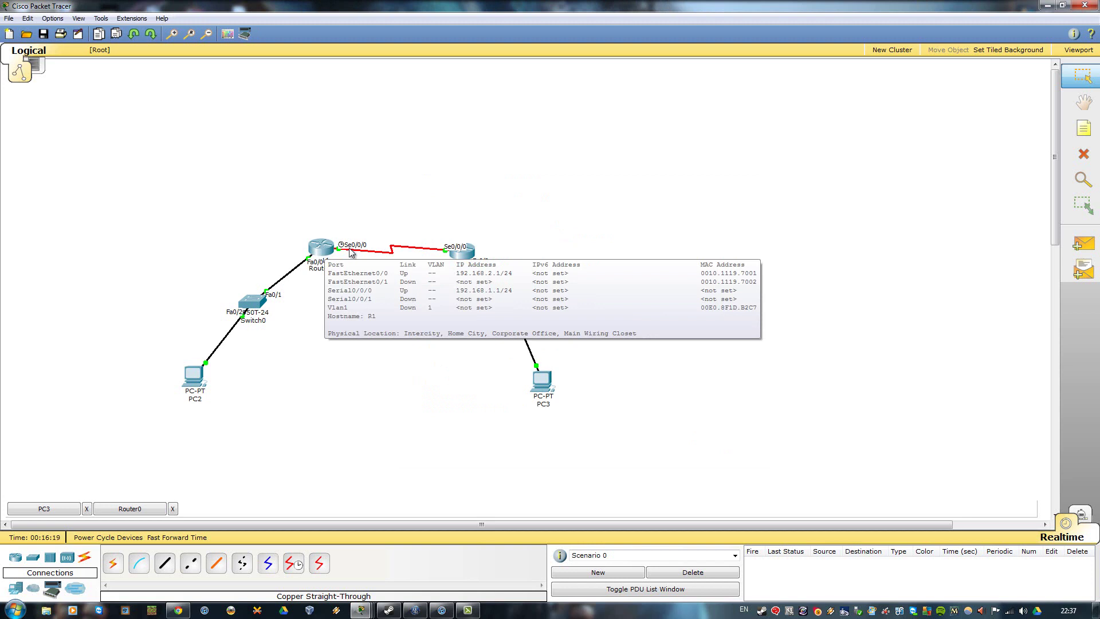
pyautogui.moveTo(471, 256)
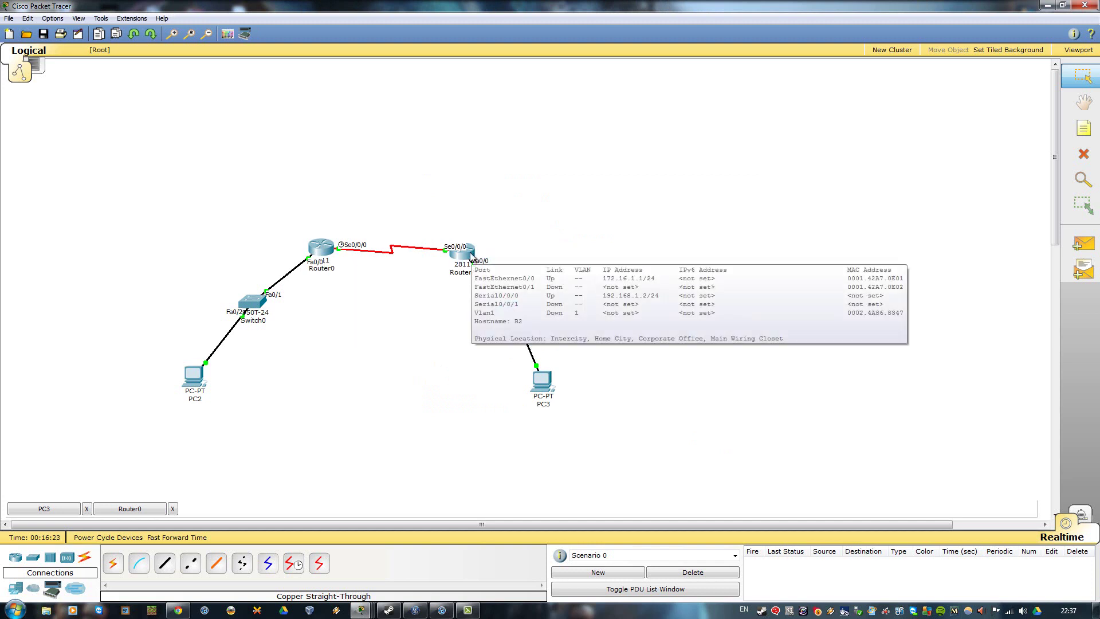
pyautogui.click(471, 256)
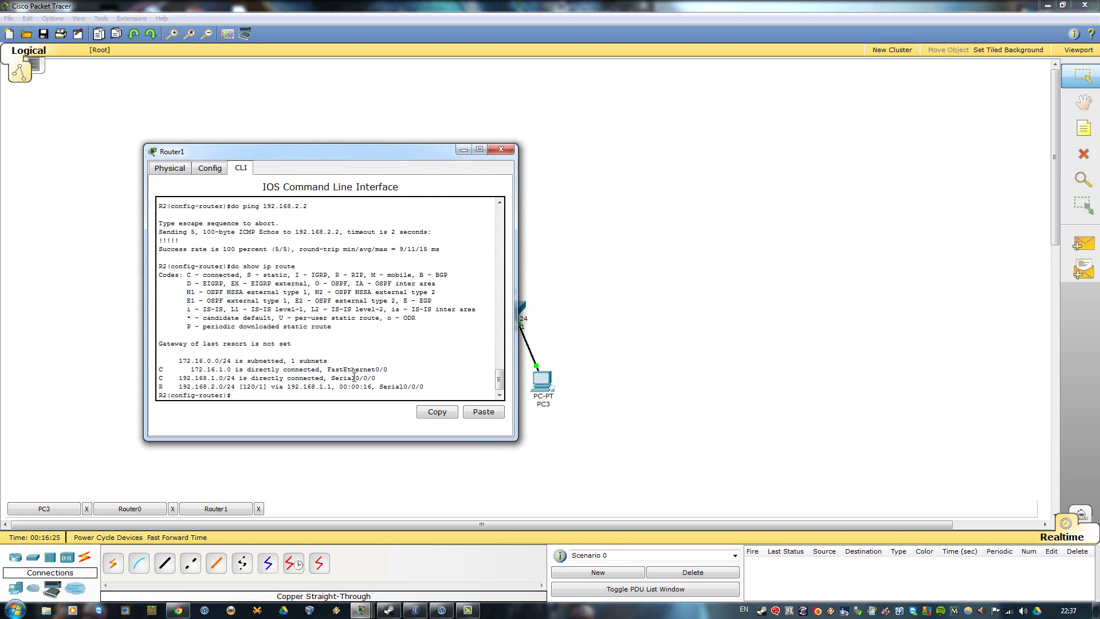
pyautogui.moveTo(174, 388); pyautogui.dragTo(400, 388)
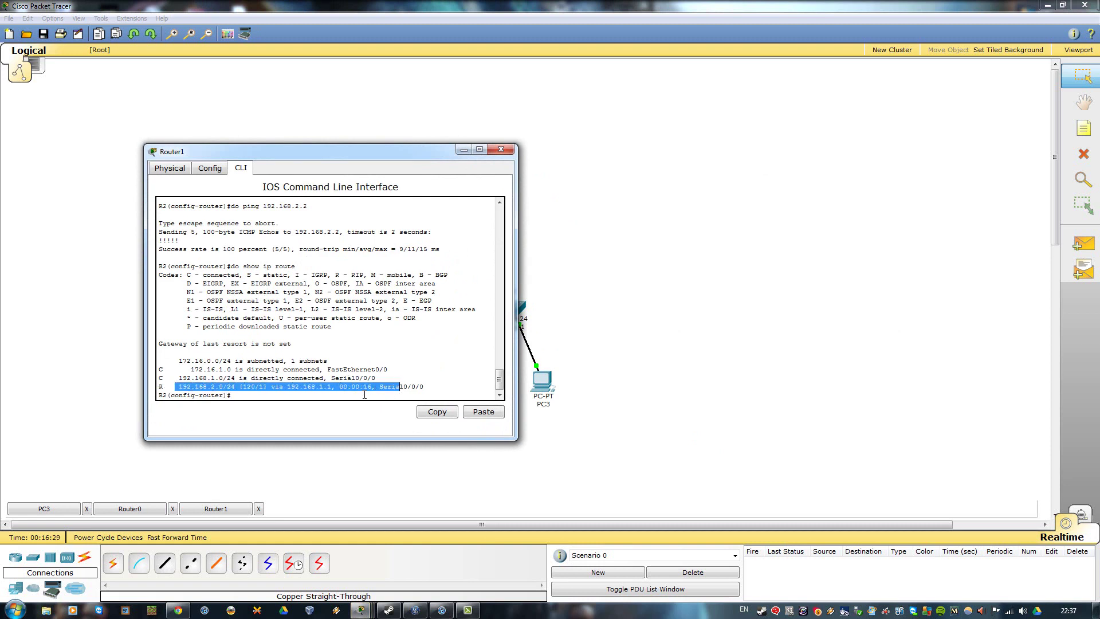
pyautogui.click(352, 397)
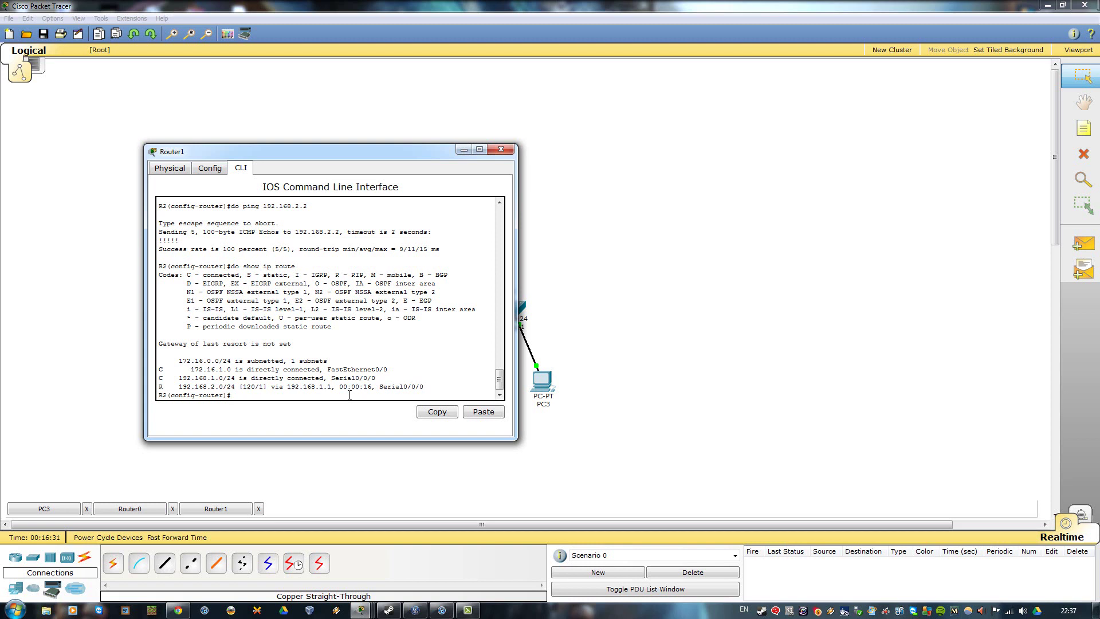
# Step: Run 'do show ip protocol' on Router1, noting it still sends RIP version 1, then close it
pyautogui.write('do show ip protocol')
pyautogui.press('Return')
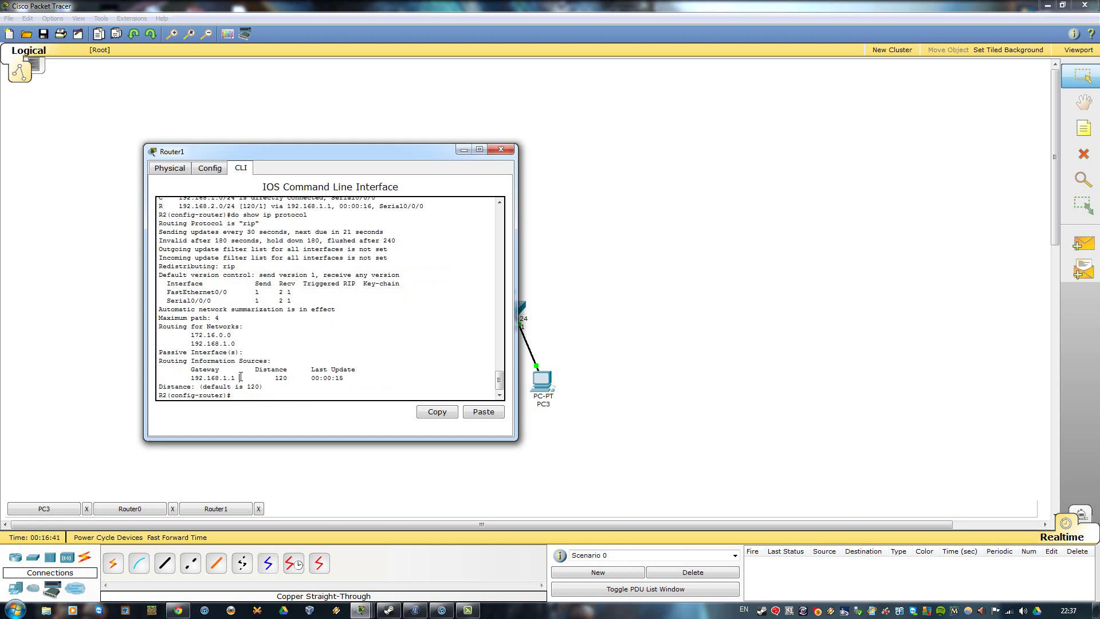
pyautogui.moveTo(241, 377)
pyautogui.mouseDown()
pyautogui.moveTo(186, 379)
pyautogui.moveTo(243, 378)
pyautogui.mouseUp()
pyautogui.click(502, 150)
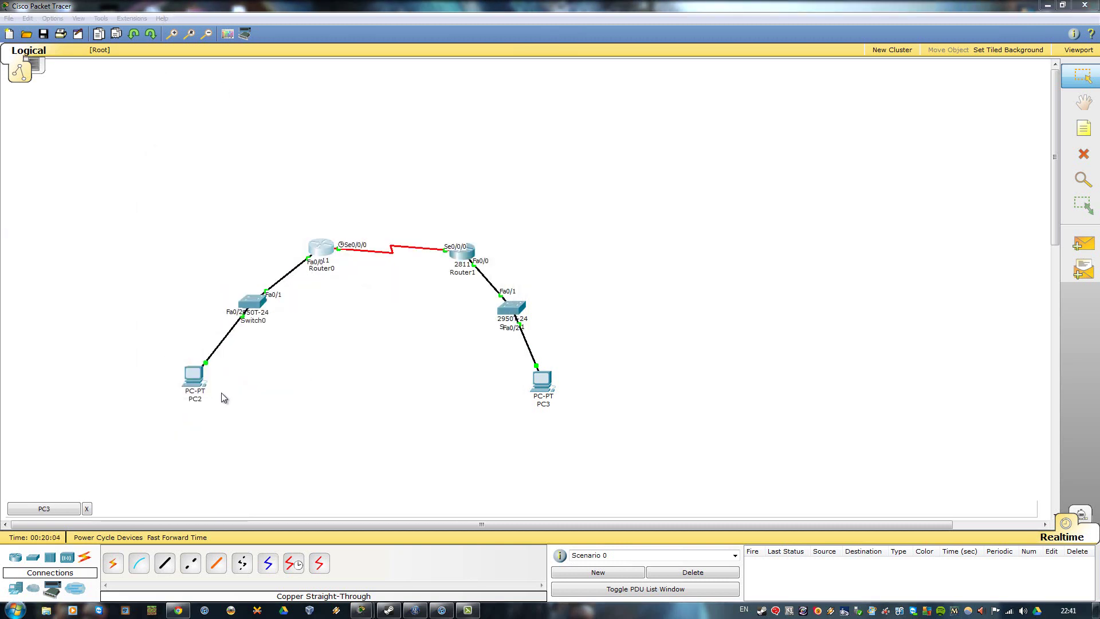
# Step: Rerun 'ping 192.168.2.2' from PC3's Command Prompt, now getting four replies with 0% loss
pyautogui.click(250, 391)
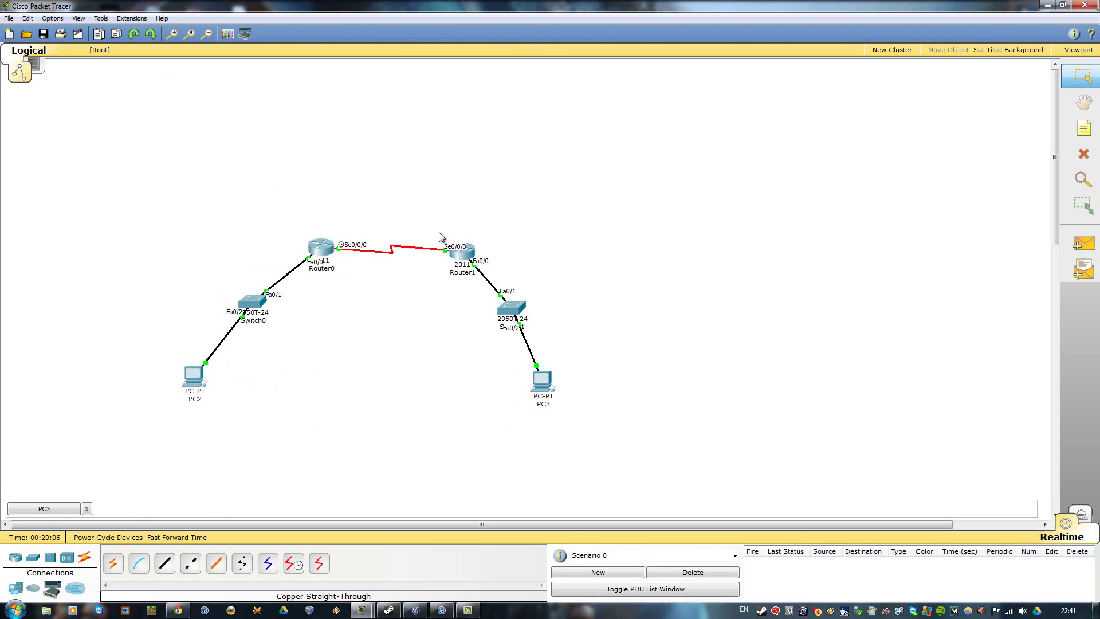
pyautogui.moveTo(461, 255)
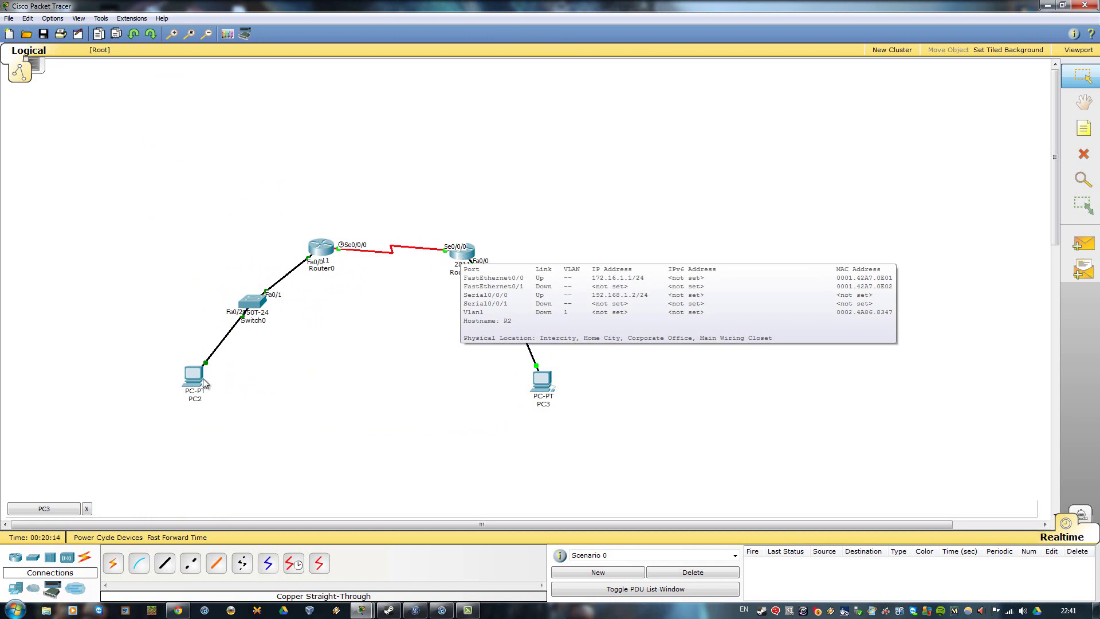
pyautogui.moveTo(361, 610)
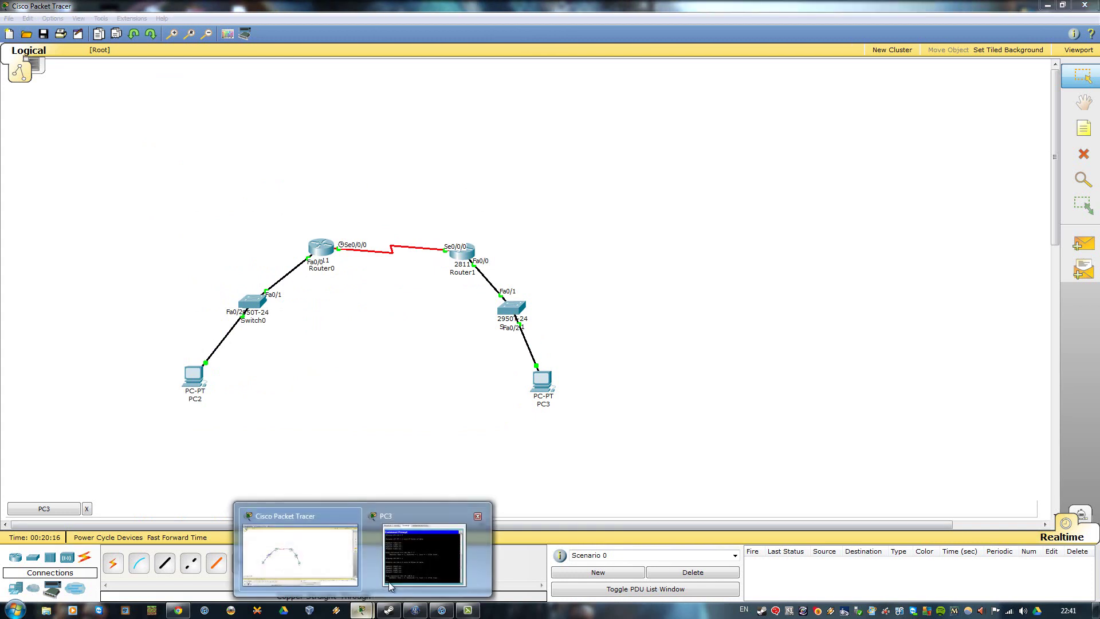
pyautogui.click(412, 573)
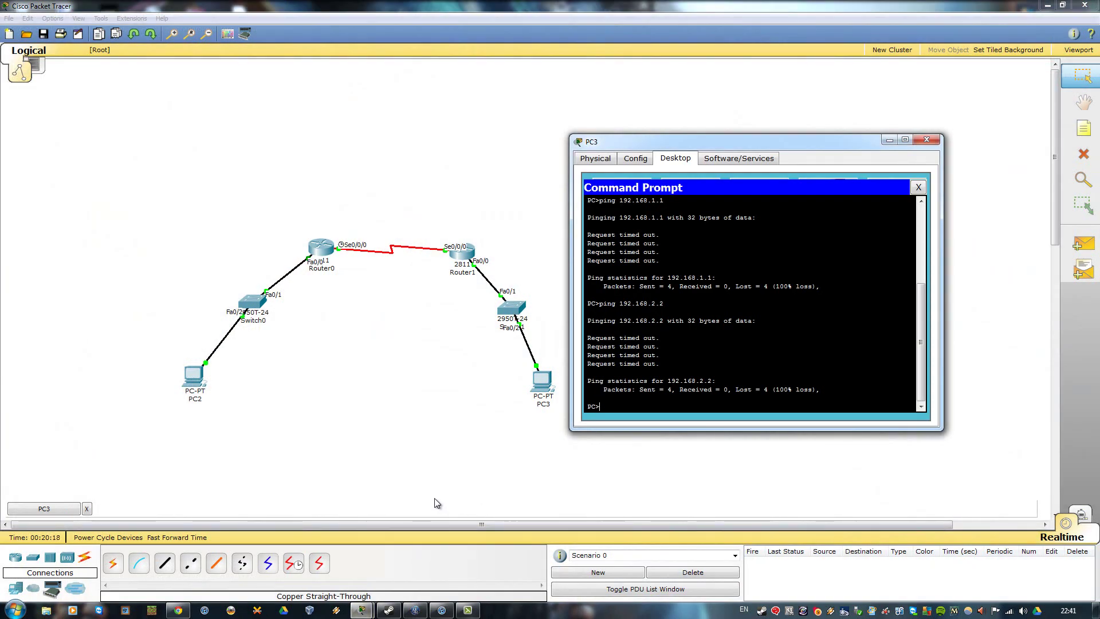
pyautogui.press('Up')
pyautogui.press('Return')
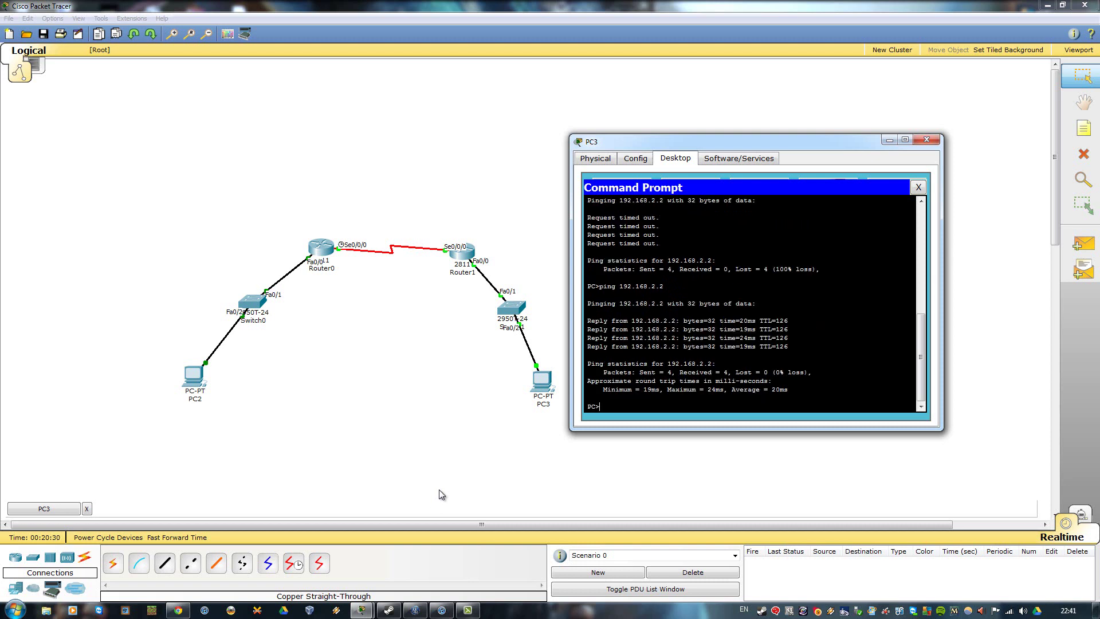
# Step: Ping the gateway 192.168.2.1 again from PC2's Command Prompt
pyautogui.click(916, 142)
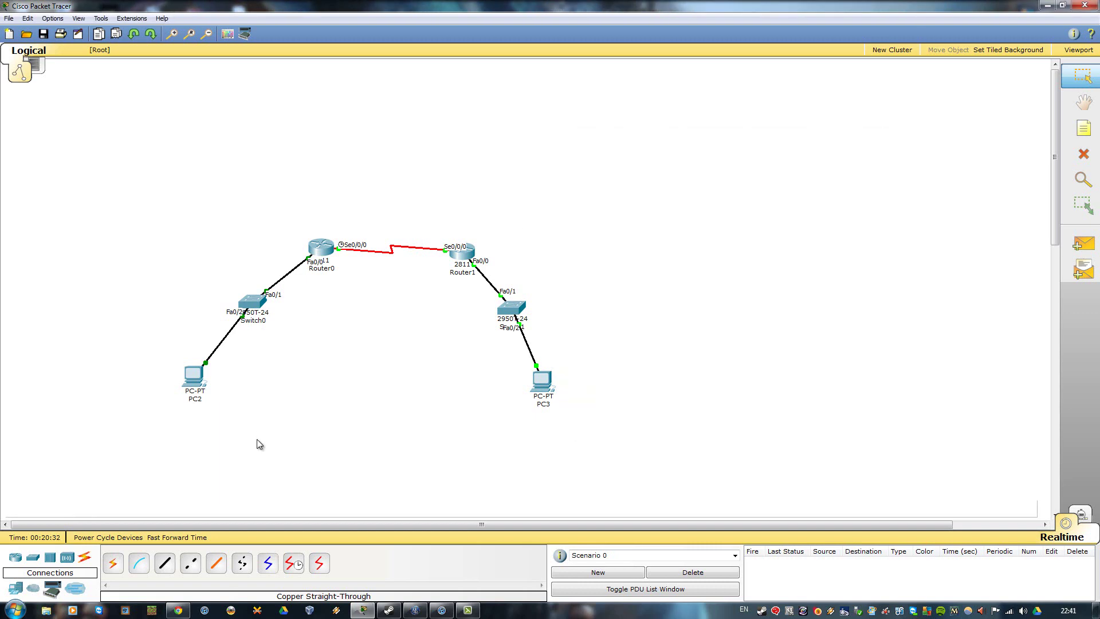
pyautogui.click(194, 372)
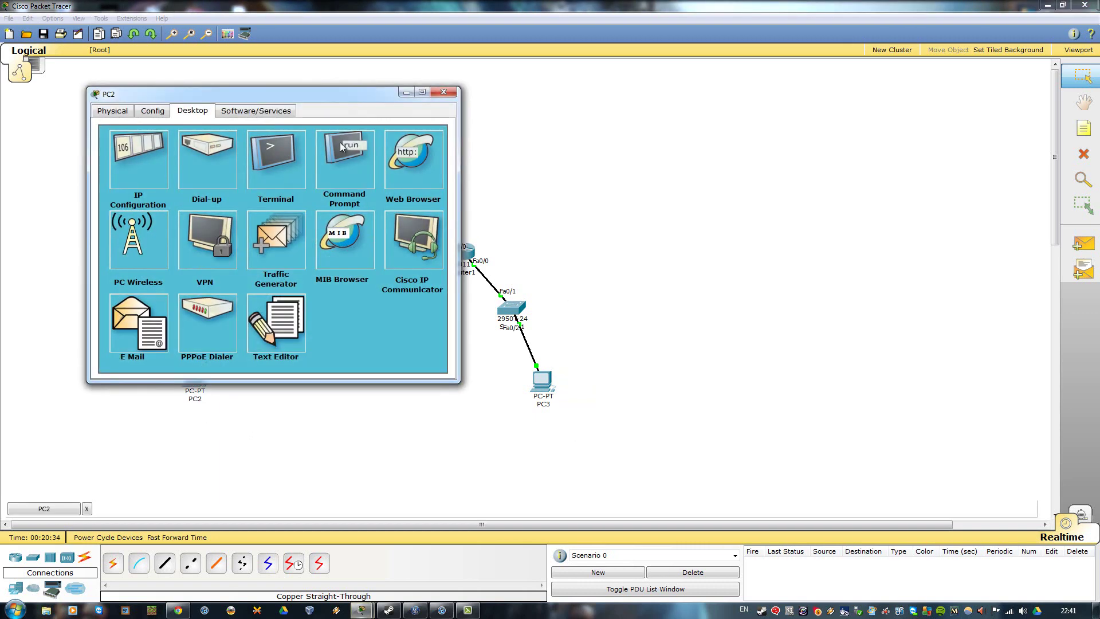
pyautogui.click(344, 149)
pyautogui.press('Up')
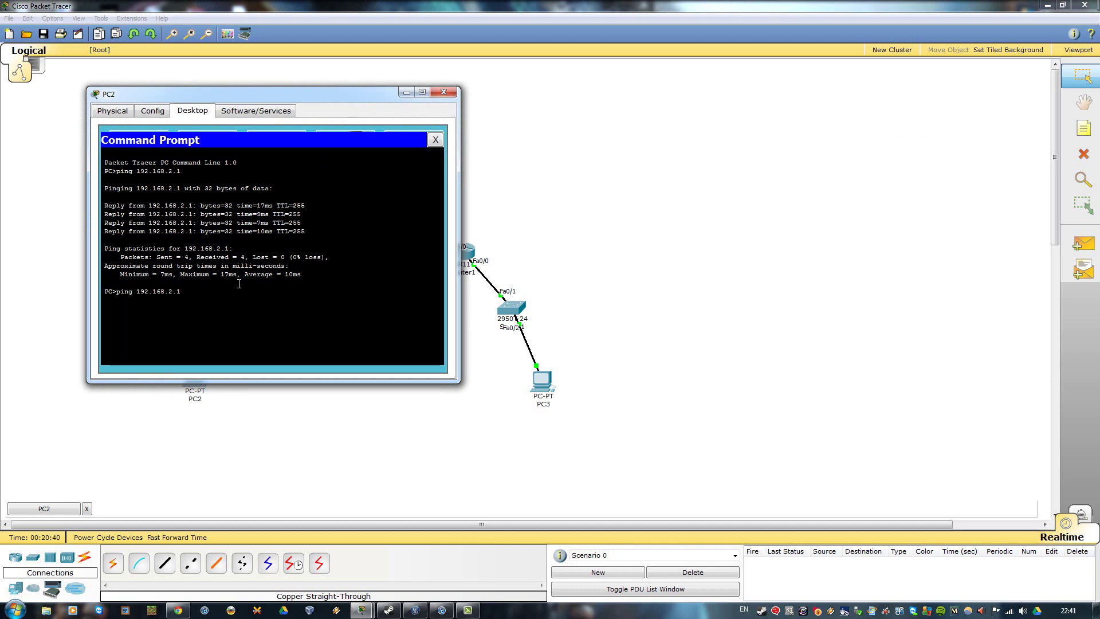
pyautogui.press('Return')
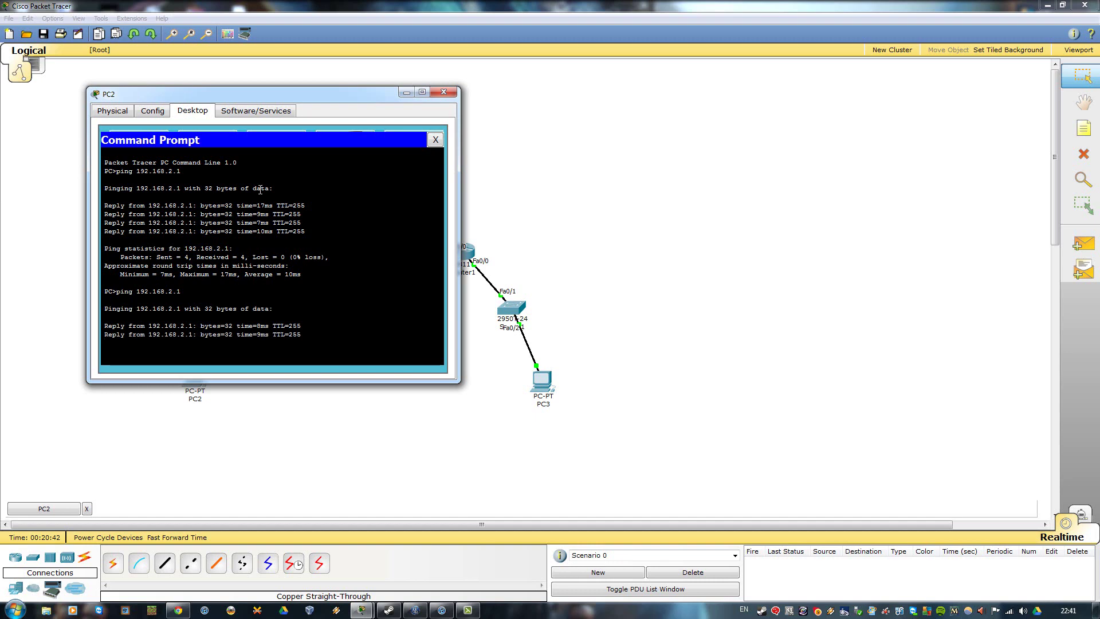
pyautogui.moveTo(278, 93); pyautogui.dragTo(245, 224)
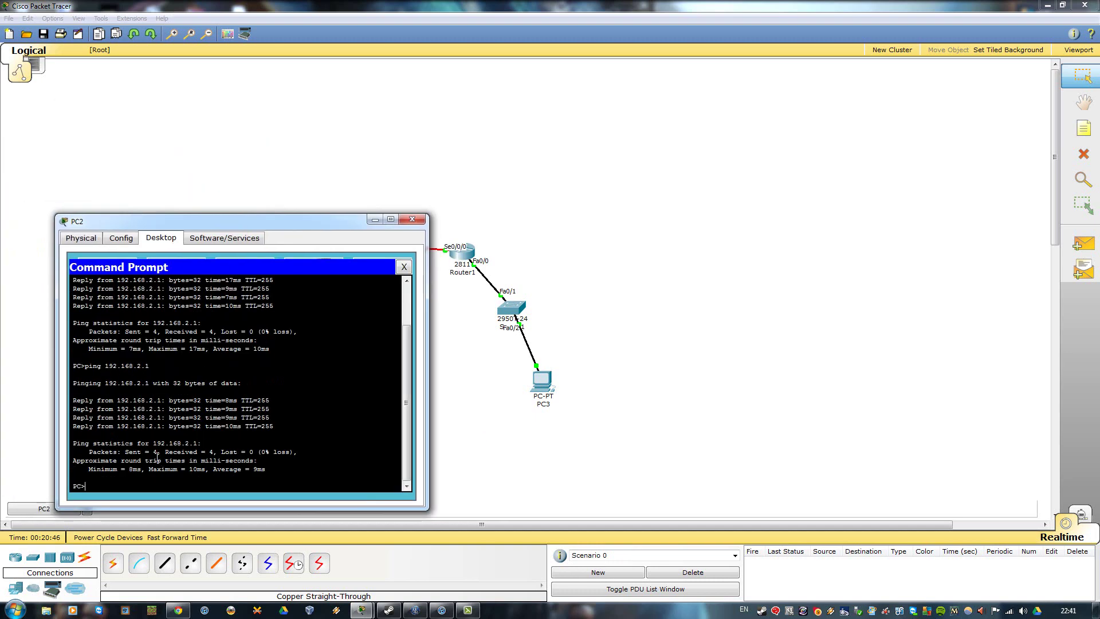
# Step: Ping PC3 at 172.16.1.2 from PC2, adding the missing 'ping' to the recalled line
pyautogui.write('172.16.1.')
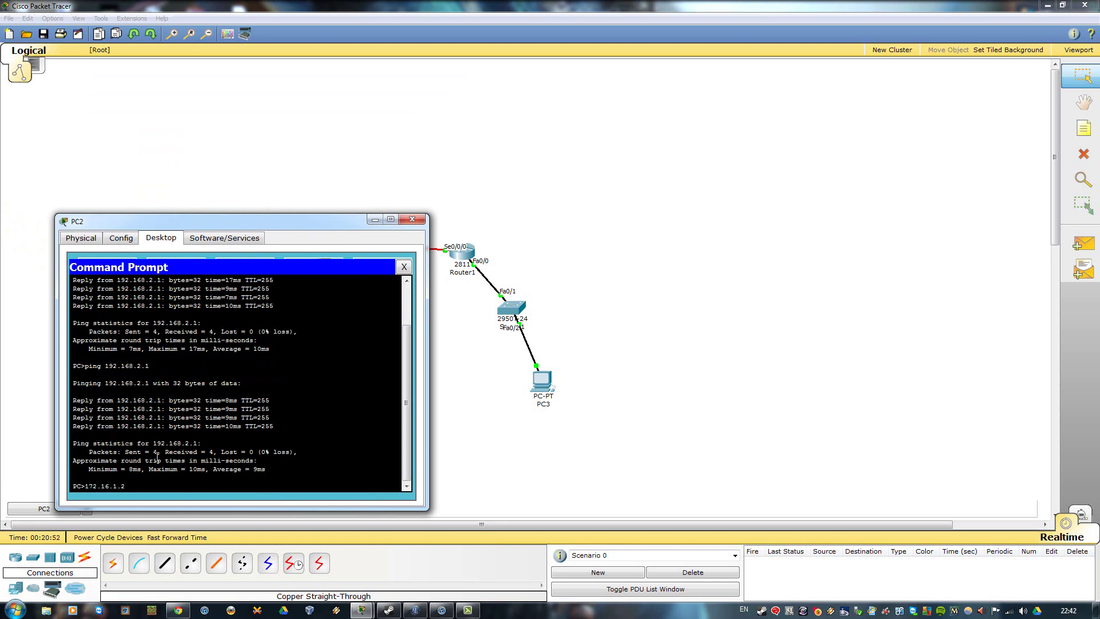
pyautogui.write('2')
pyautogui.press('Return')
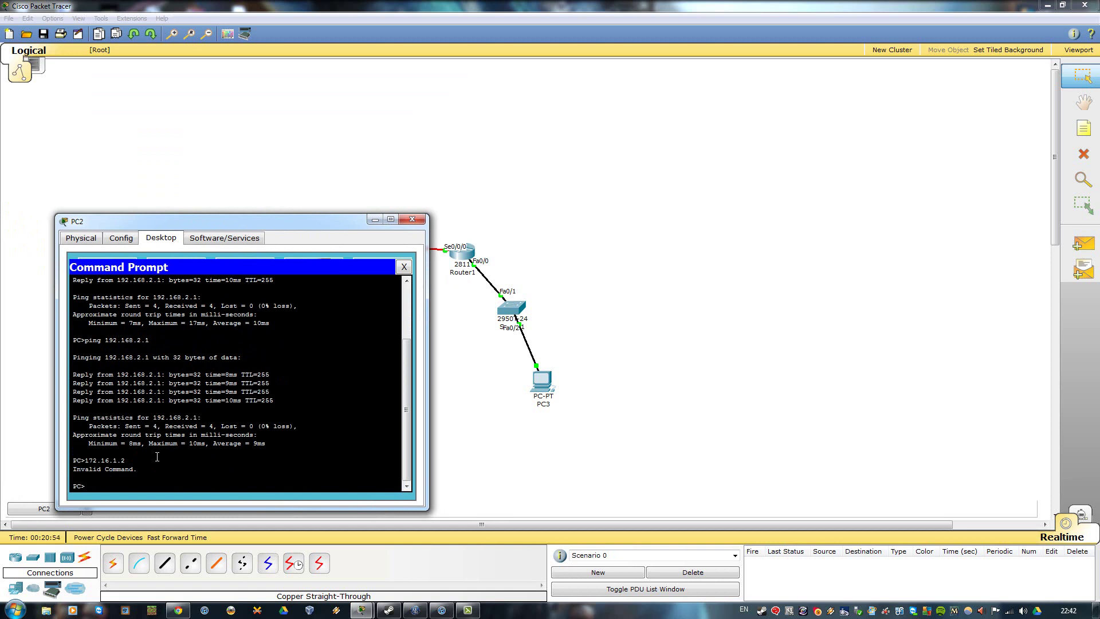
pyautogui.press('Up')
pyautogui.press('Home')
pyautogui.write('ping')
pyautogui.press('Return')
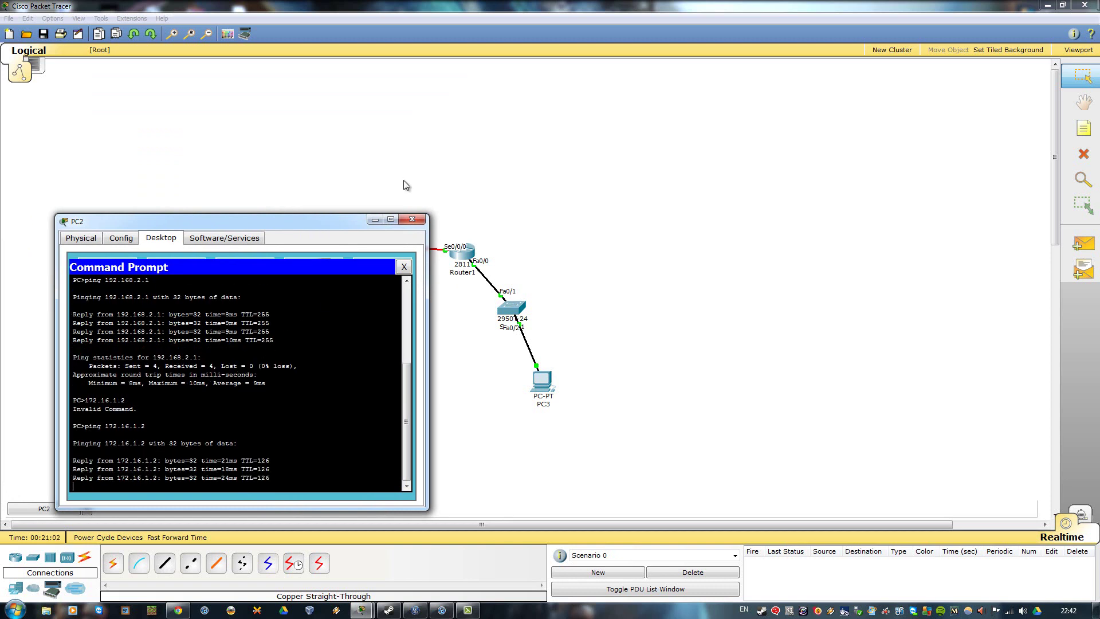
# Step: Close PC2's window and review PC2's and PC3's IP settings on the topology
pyautogui.click(413, 220)
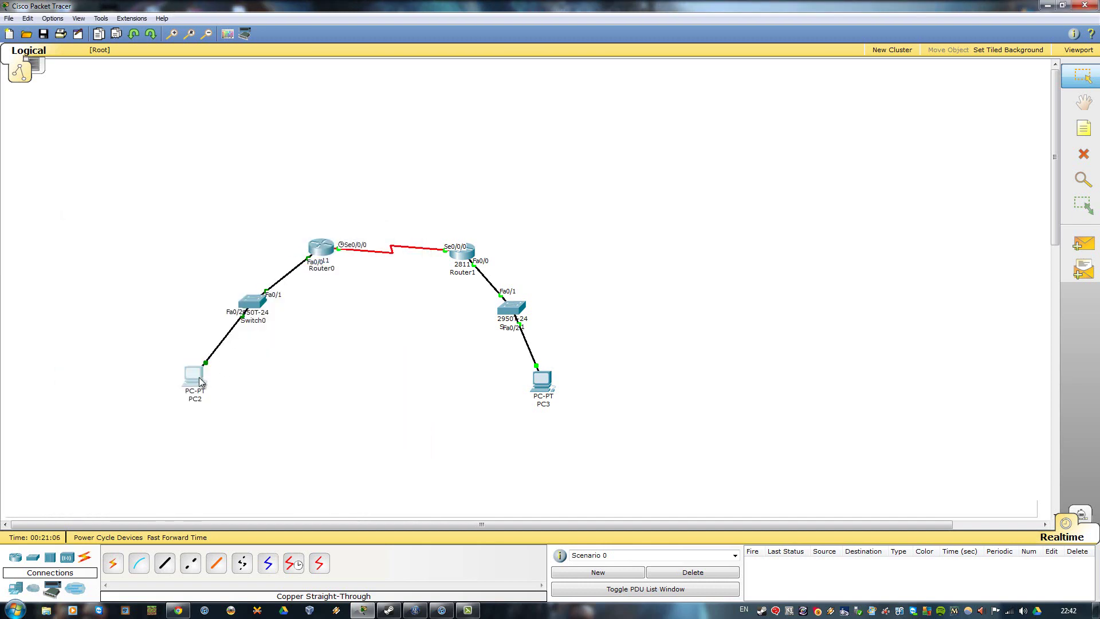
pyautogui.moveTo(201, 382)
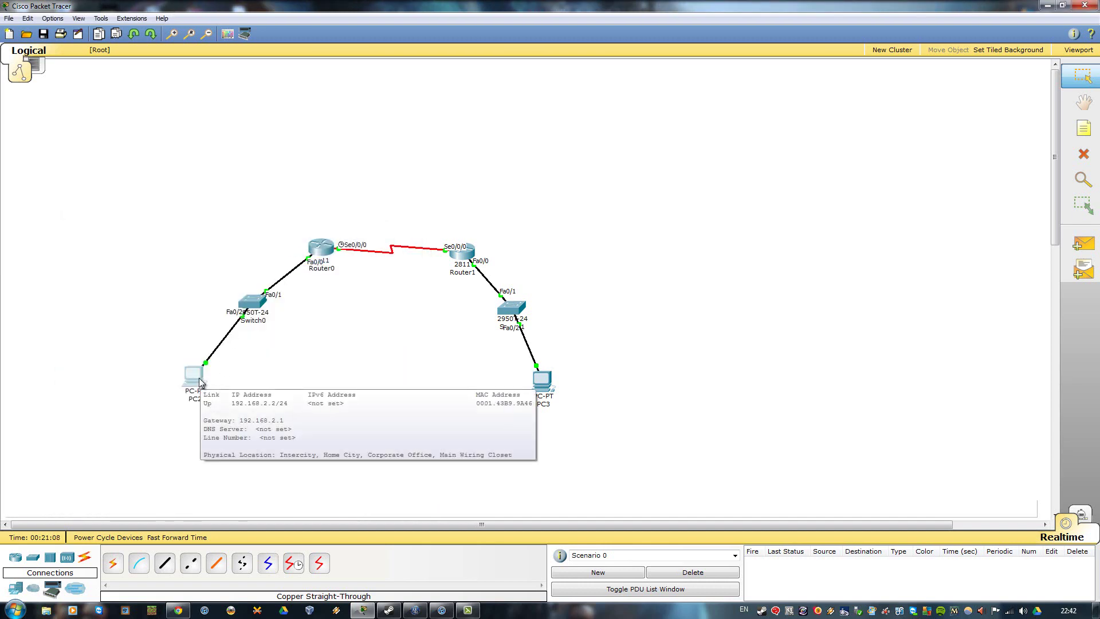
pyautogui.moveTo(539, 381)
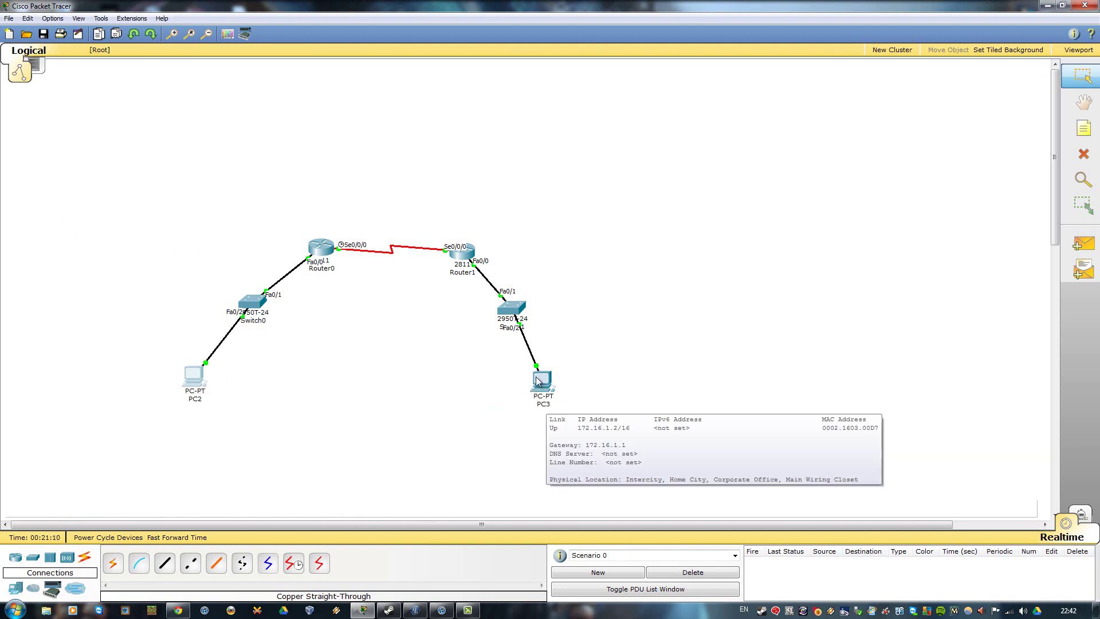